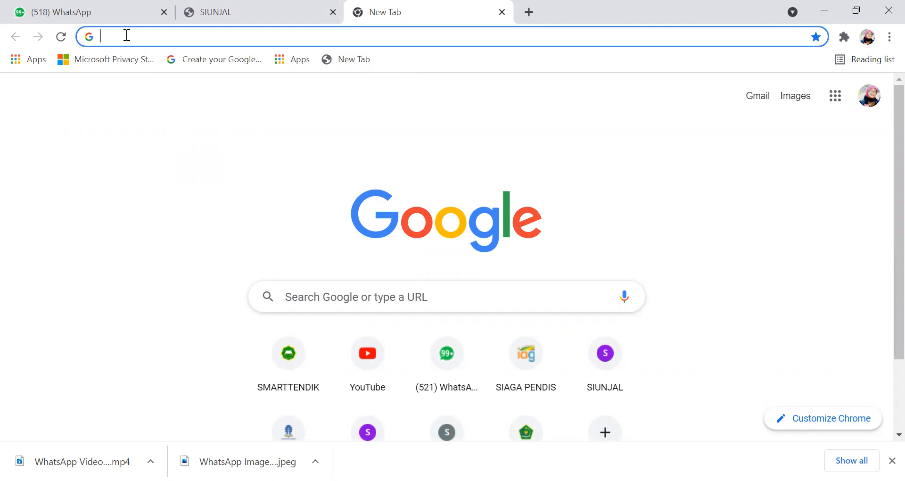
- Look up SIUNJAL and open its login page at kinerja.sibawor.id/login
type("SINU")
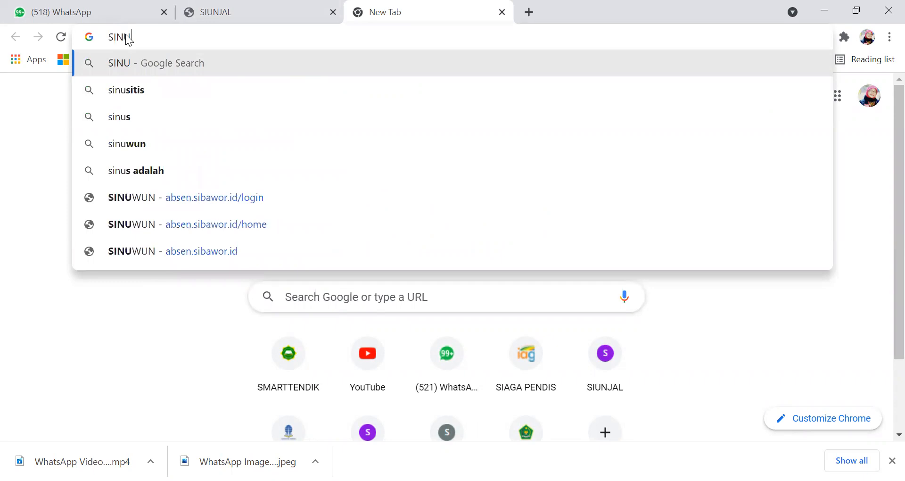
key("BackSpace")
key("BackSpace")
type("INJ")
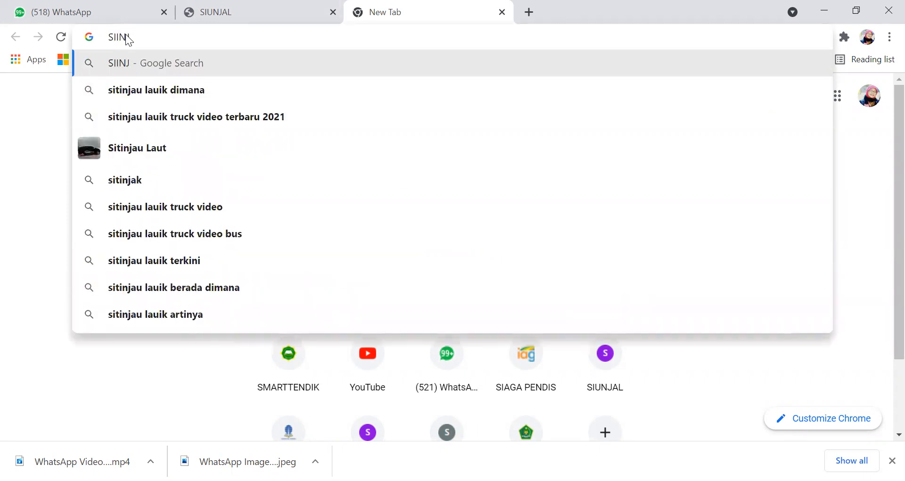
type("AL")
key("BackSpace")
key("BackSpace")
key("BackSpace")
key("BackSpace")
key("BackSpace")
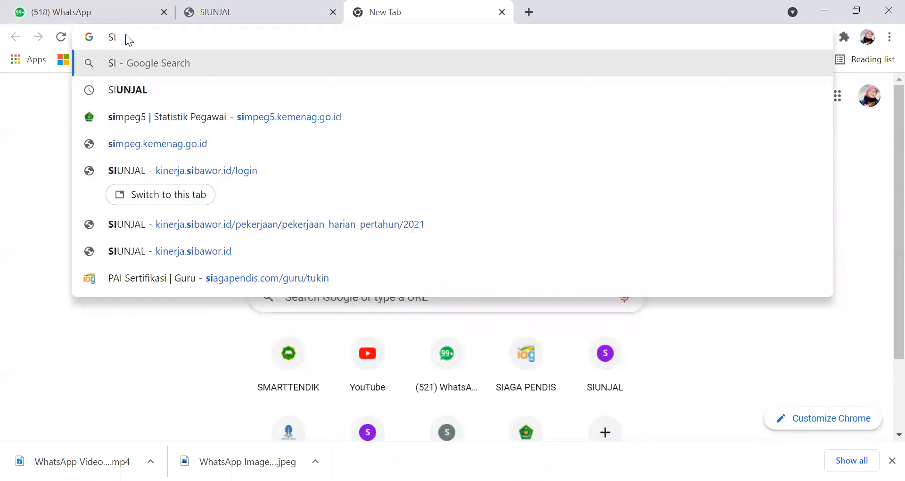
type("UNJAL")
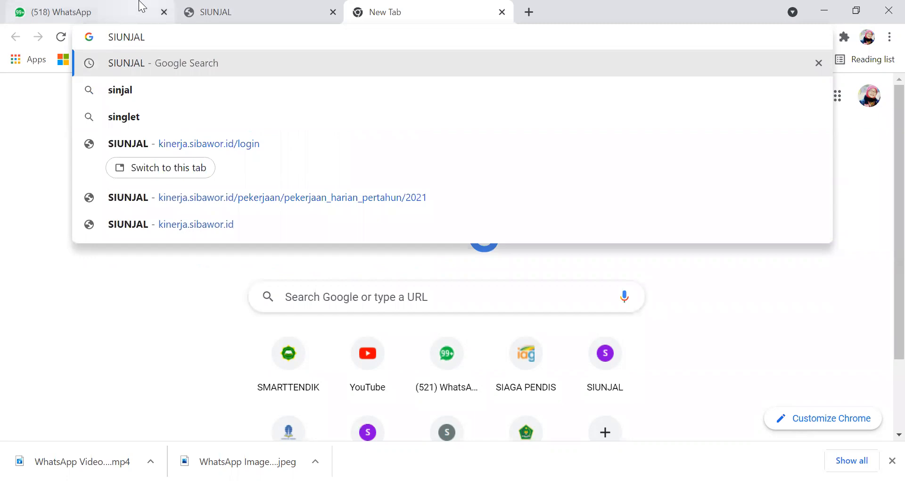
left_click(174, 149)
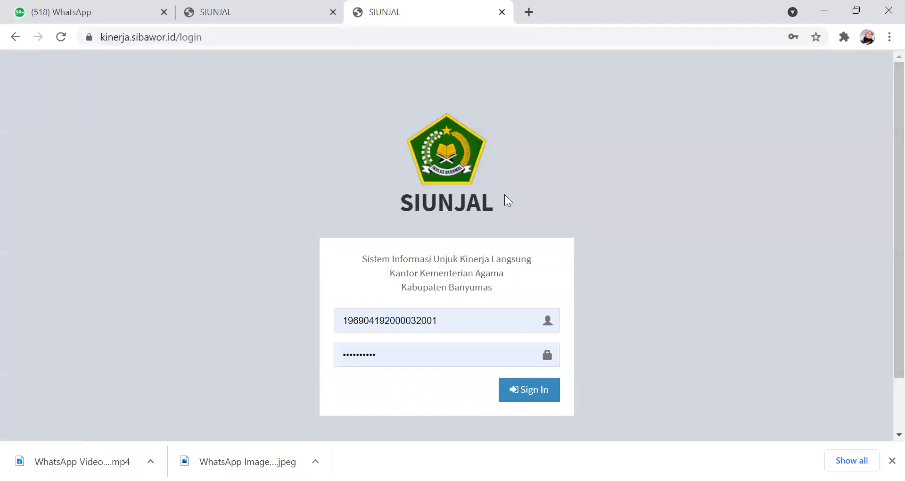
- Sign in to SIUNJAL with the prefilled credentials and acknowledge the login message
scroll(471, 303, "down", 2)
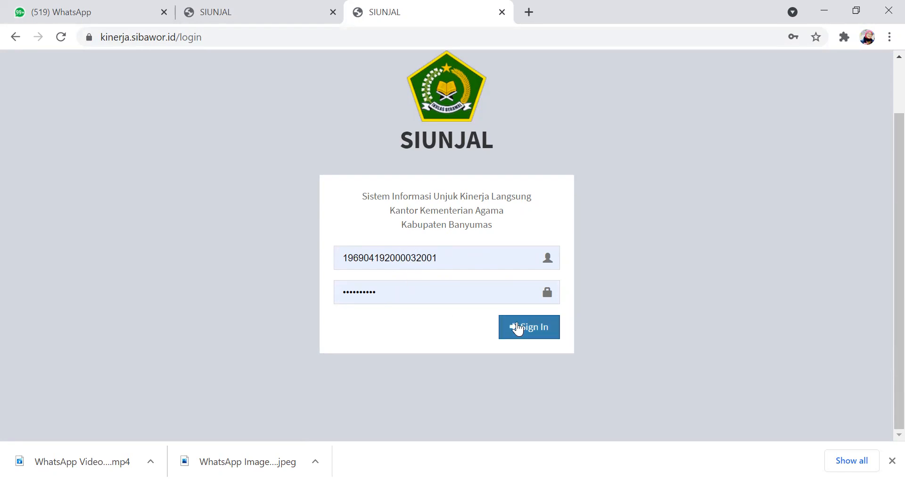
left_click(519, 326)
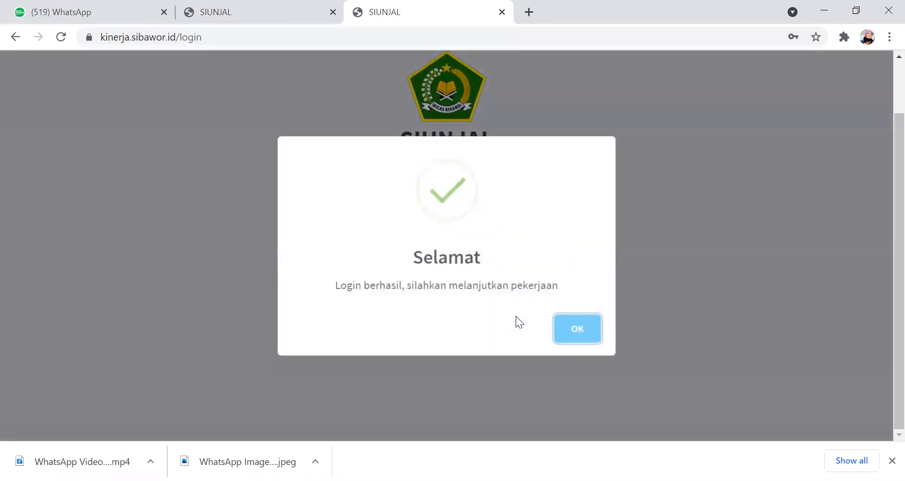
left_click(571, 328)
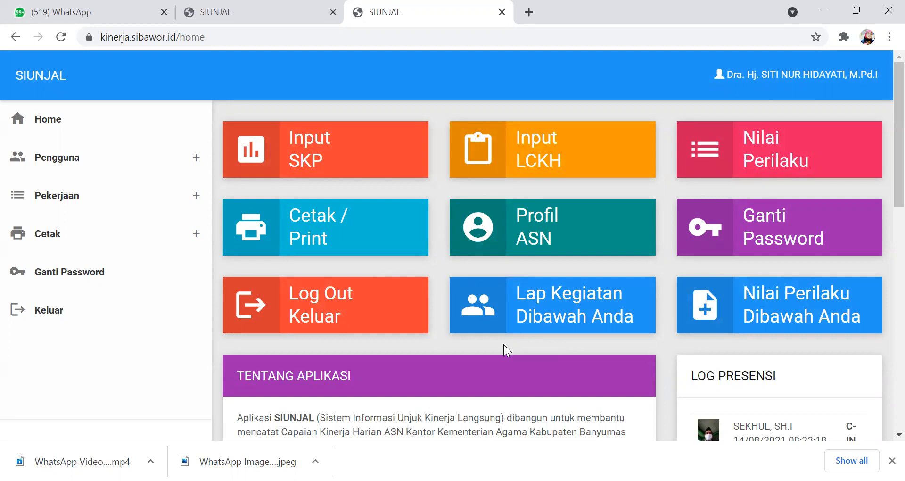
scroll(503, 345, "down", 2)
scroll(476, 285, "up", 2)
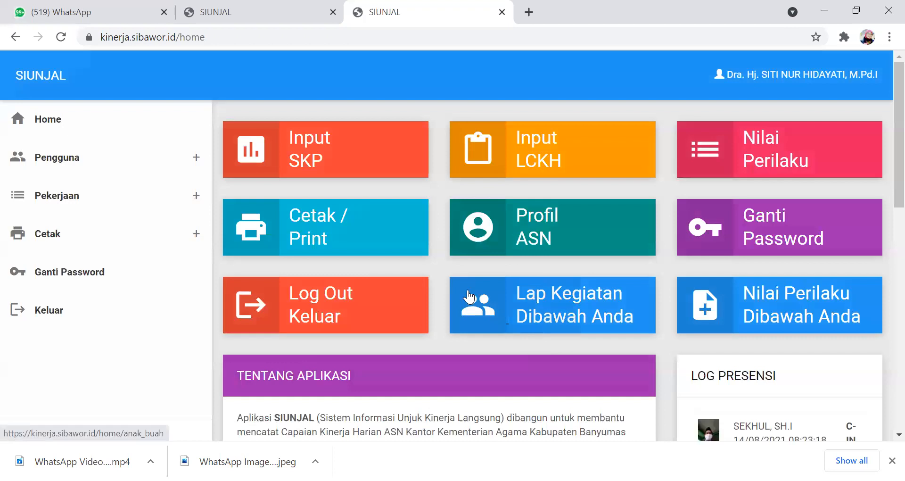
scroll(464, 305, "down", 2)
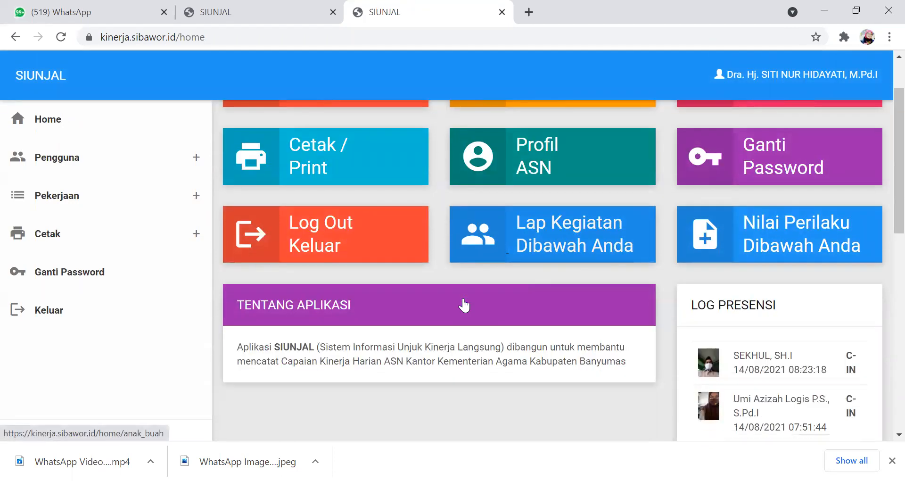
scroll(464, 305, "up", 2)
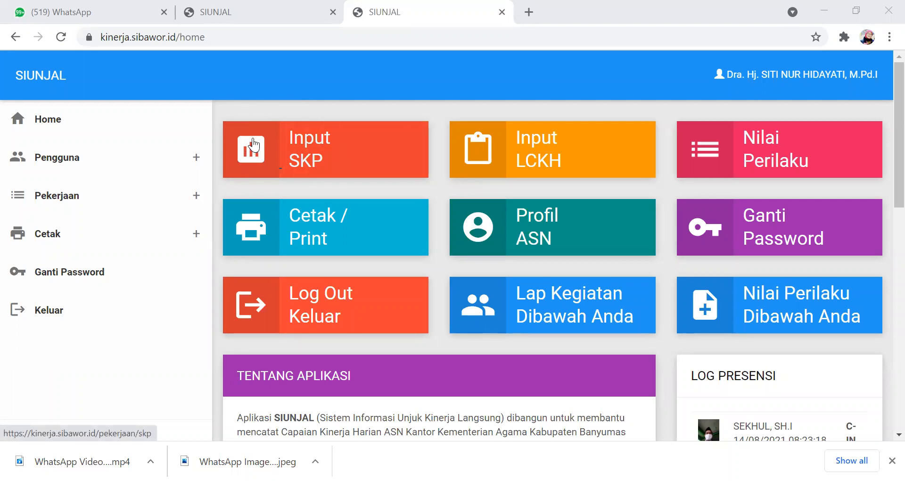
- Show the SKP data for 2021 and open its input page
left_click(241, 157)
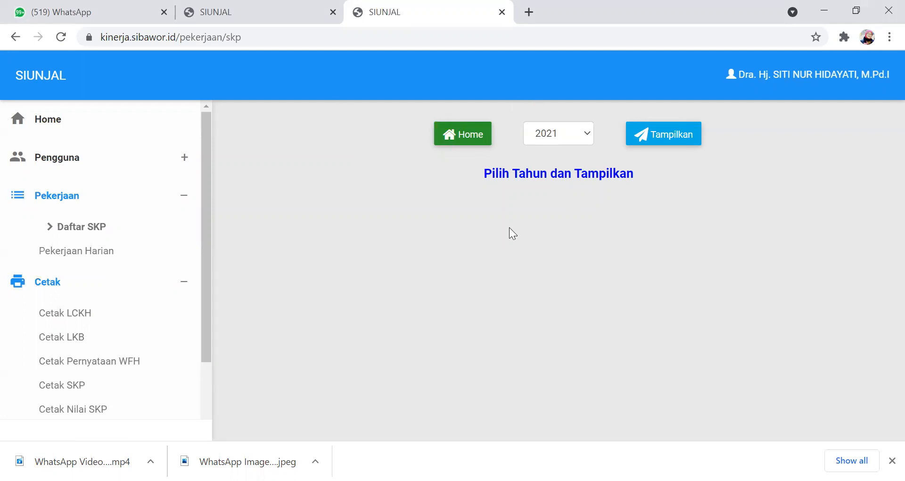
left_click(644, 137)
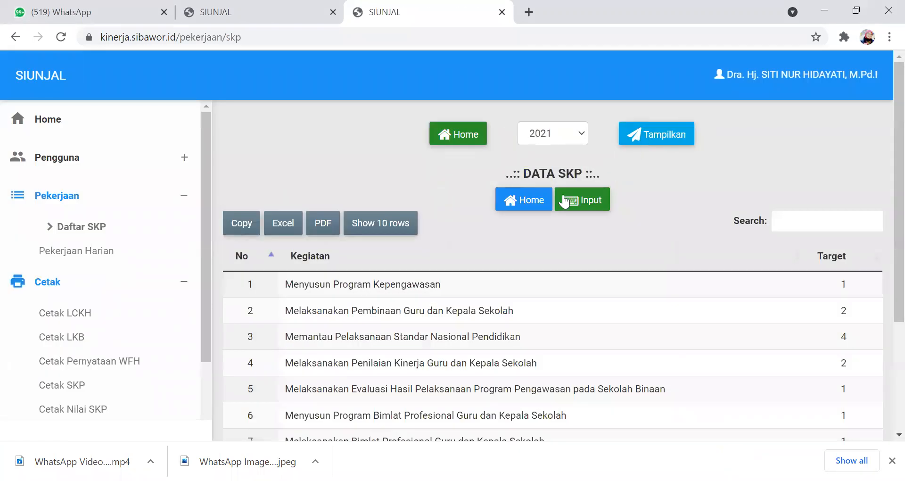
left_click(580, 203)
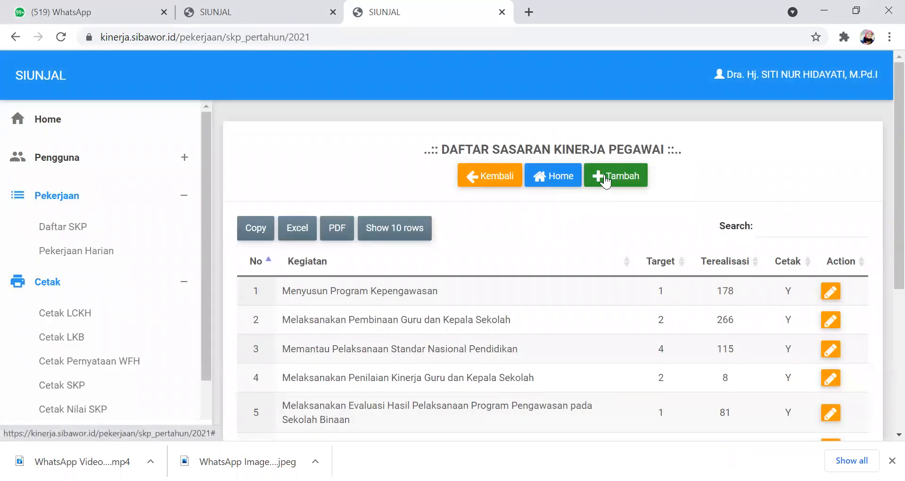
- Start a new SKP entry with the activity "Menyusun Program Kepengawasan" and a target of 2
left_click(601, 180)
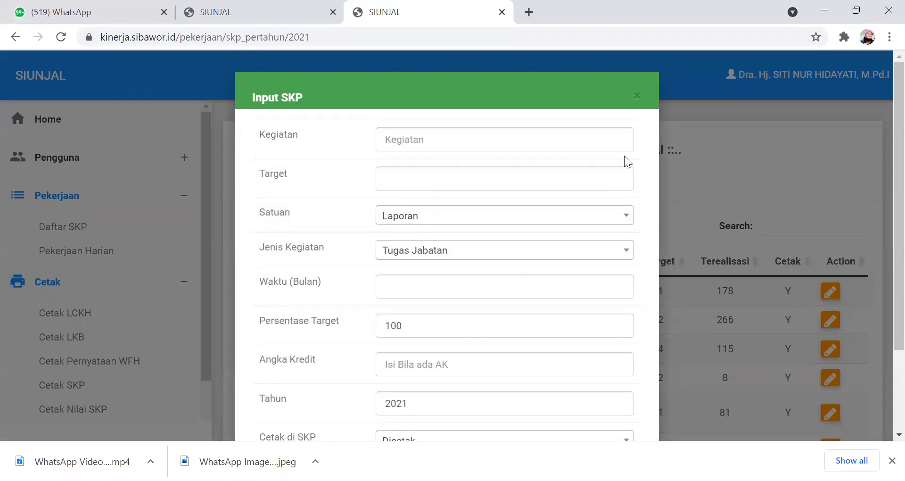
left_click(405, 138)
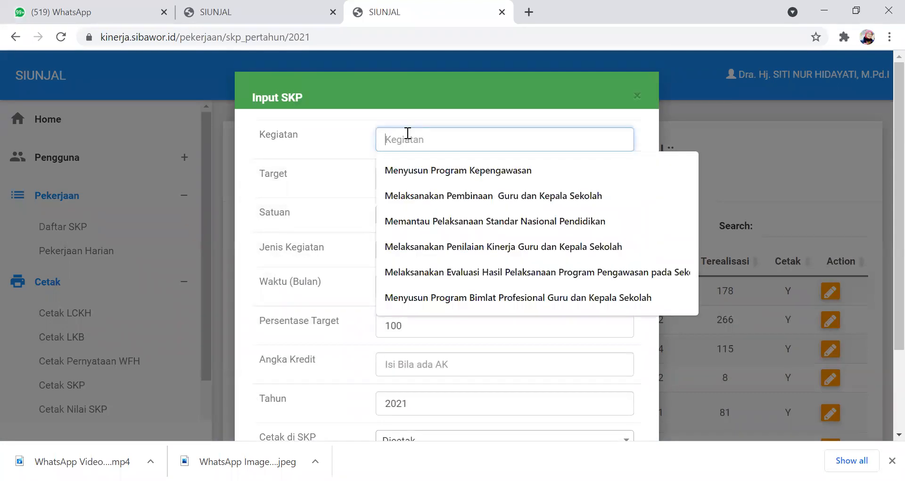
left_click(412, 171)
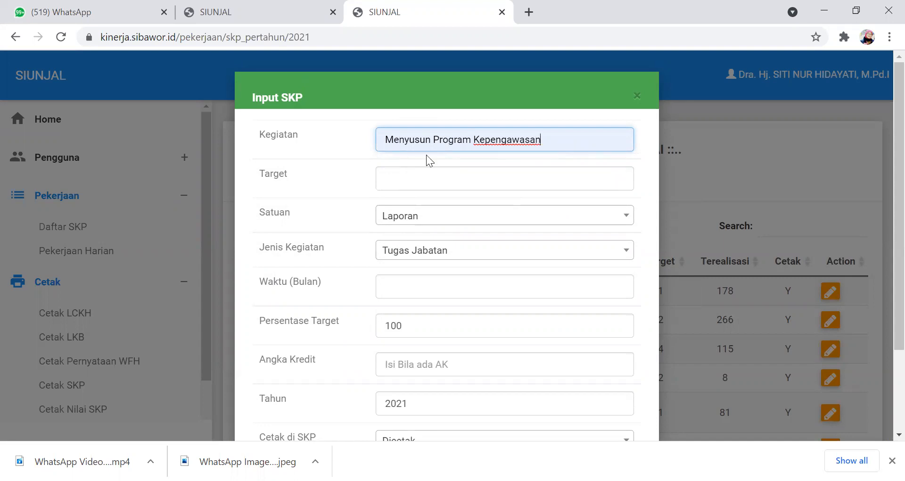
left_click(398, 177)
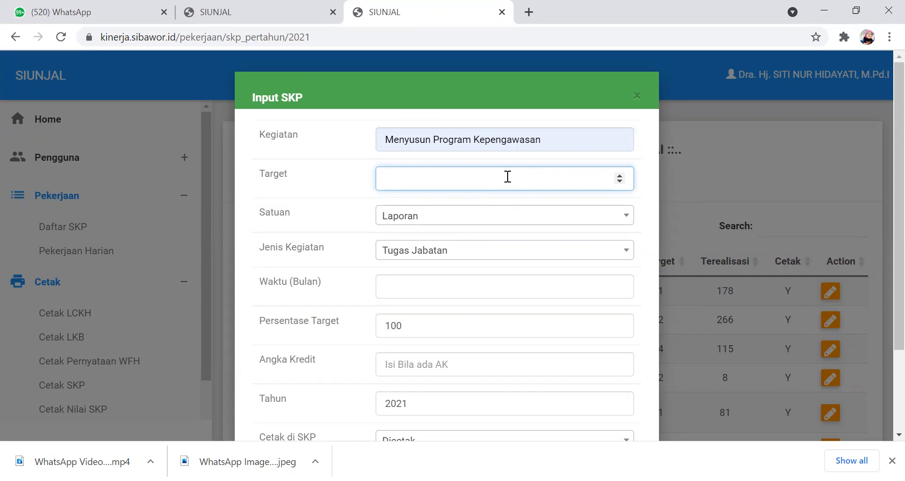
type("3")
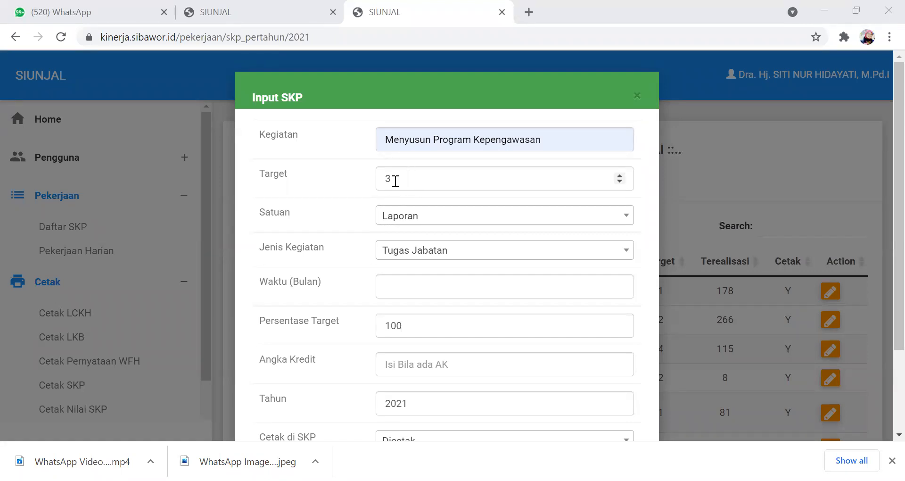
left_click(394, 181)
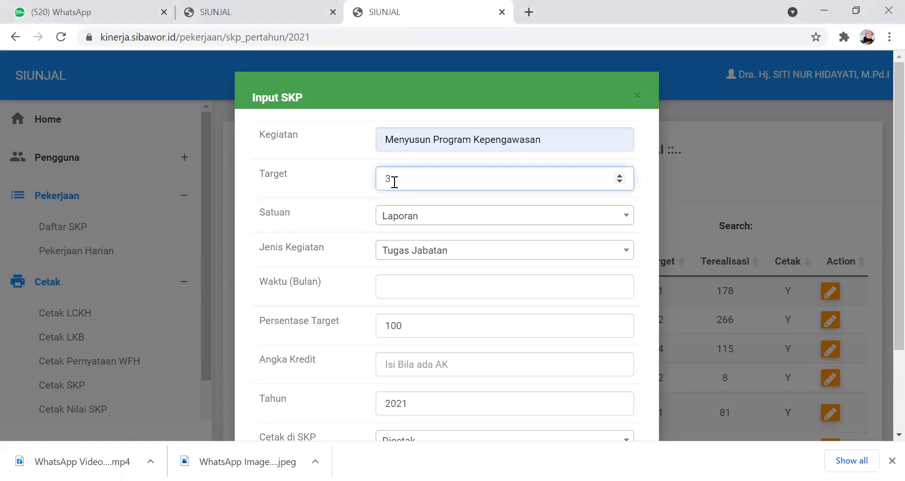
key("BackSpace")
type("2")
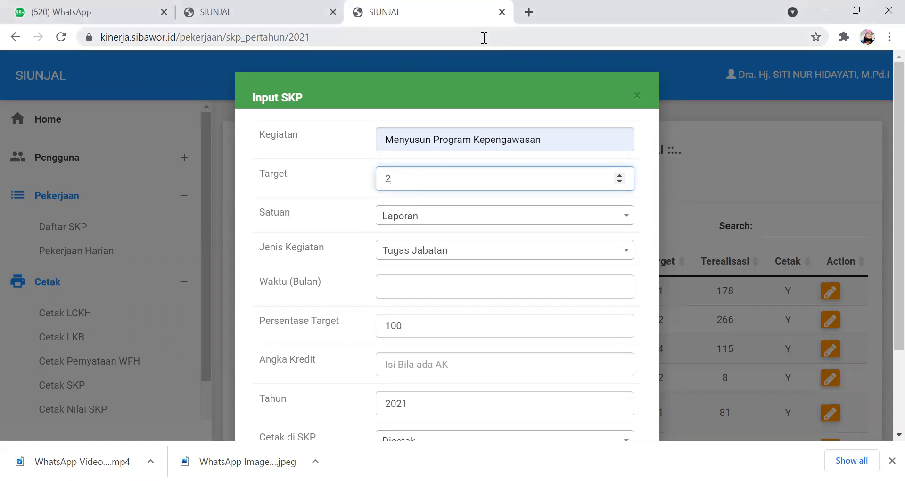
- Set the entry's unit (Satuan) to Program and its duration to 12 months
left_click(625, 219)
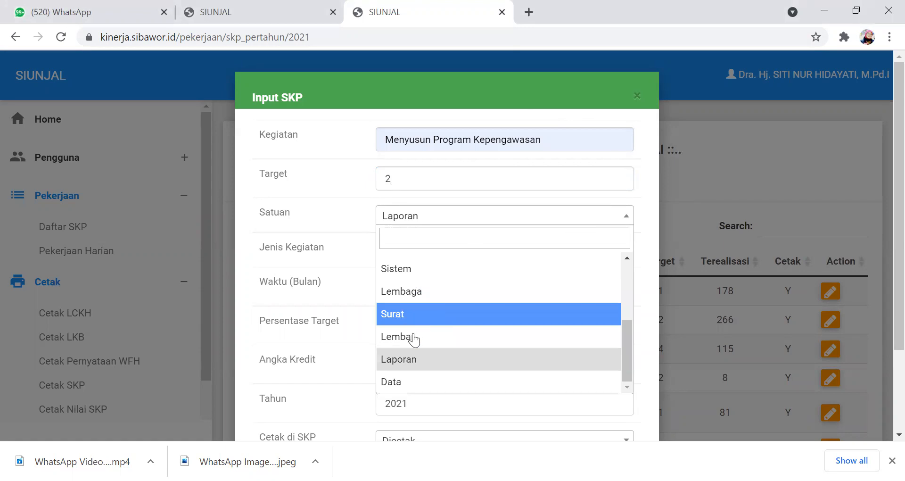
scroll(431, 305, "up", 5)
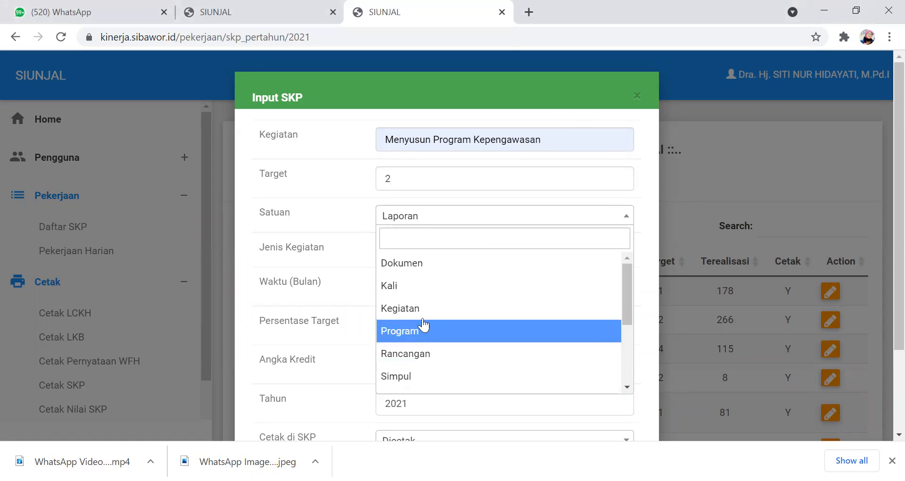
left_click(402, 336)
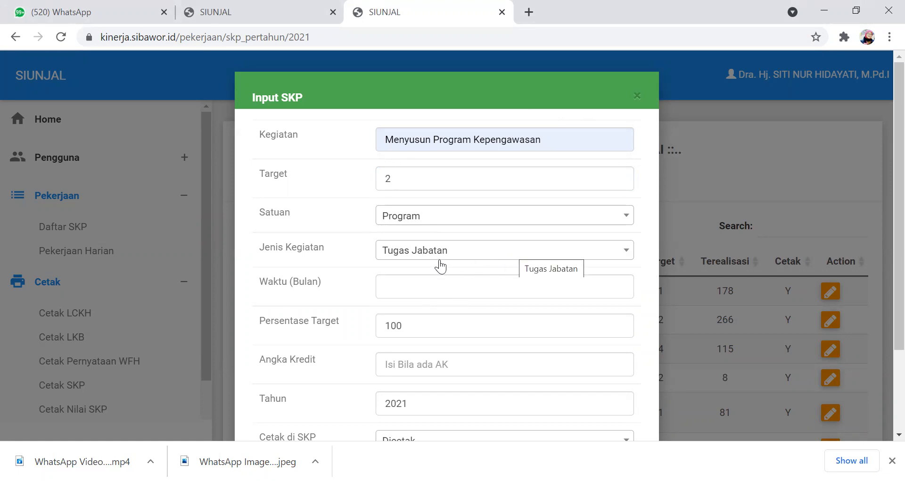
left_click(400, 286)
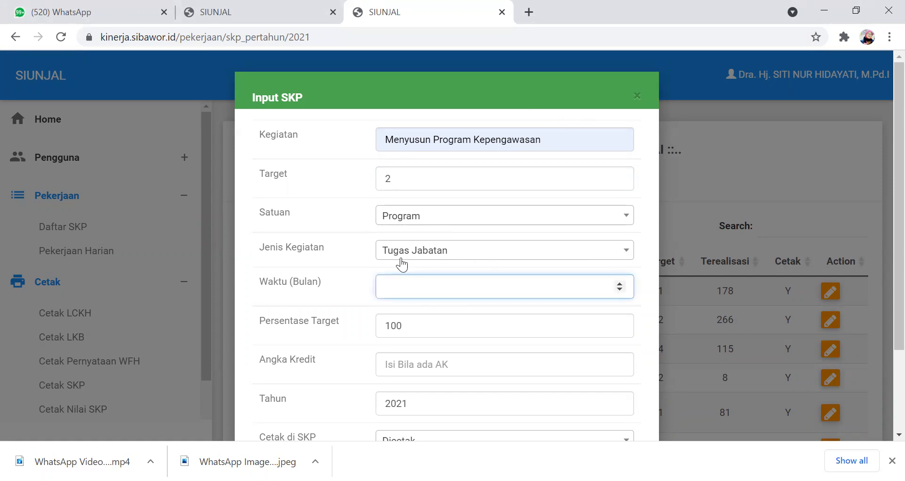
type("12")
- Set the entry's credit score (Angka Kredit) to 0.90 and save the SKP entry
left_click(427, 367)
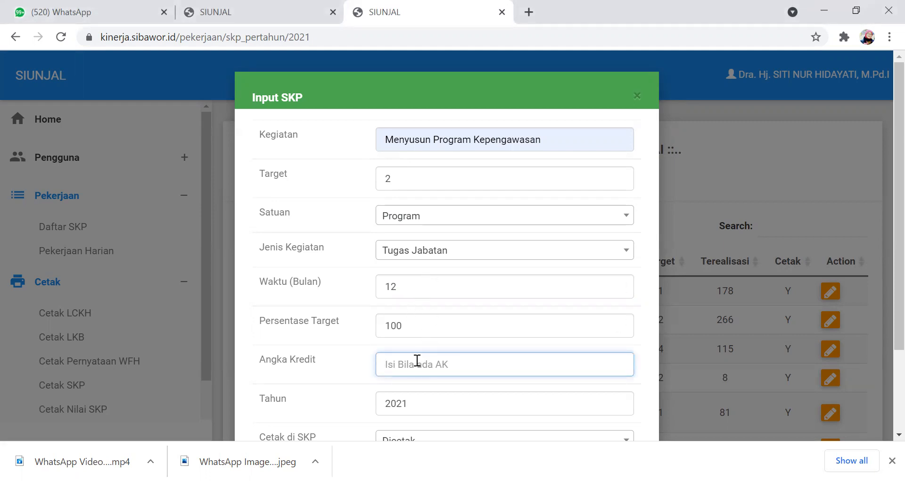
type("0.90")
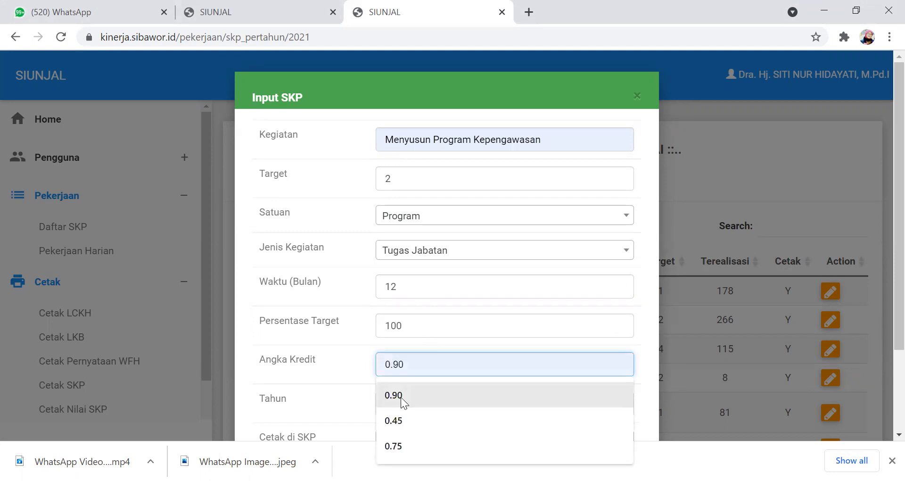
left_click(401, 396)
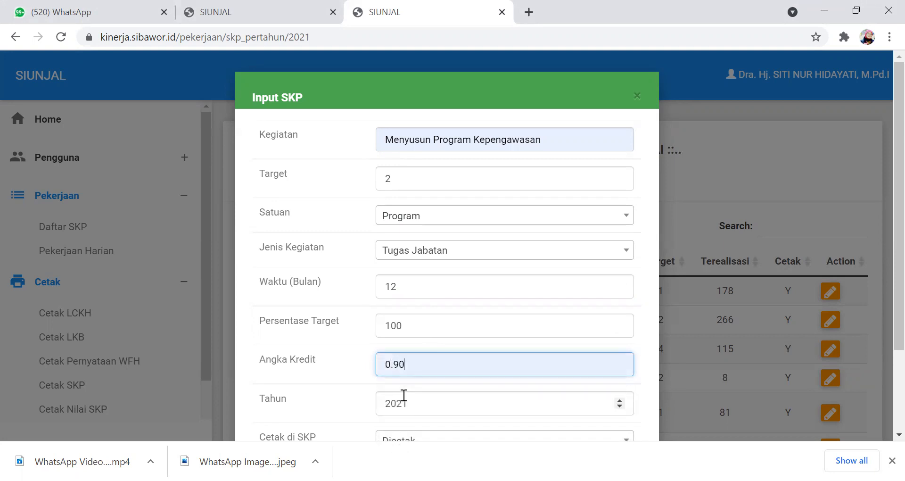
scroll(505, 318, "down", 2)
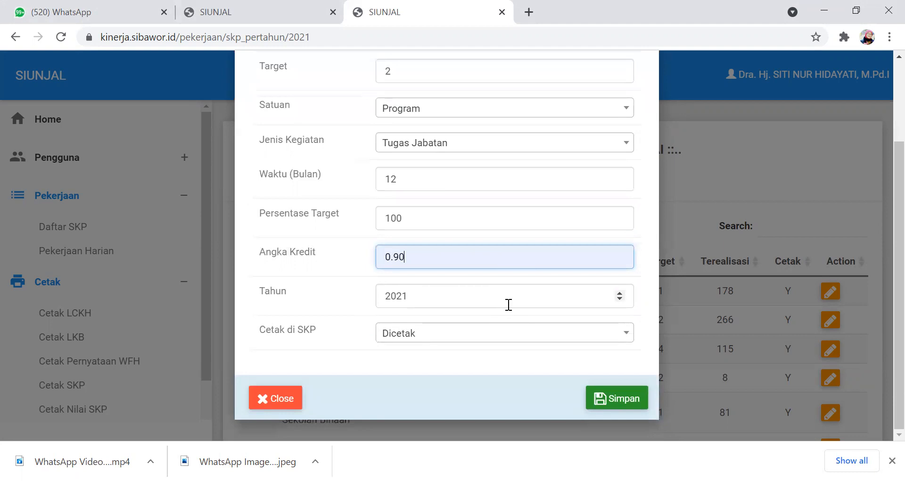
left_click(611, 401)
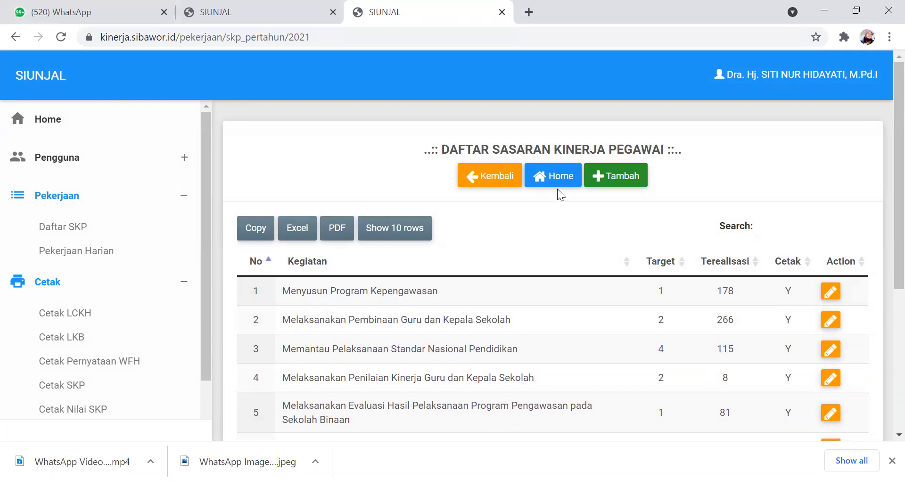
- Start another SKP entry with the activity "Melaksanakan Pembinaan Guru dan Kepala Sekolah" and a target of 8
left_click(607, 174)
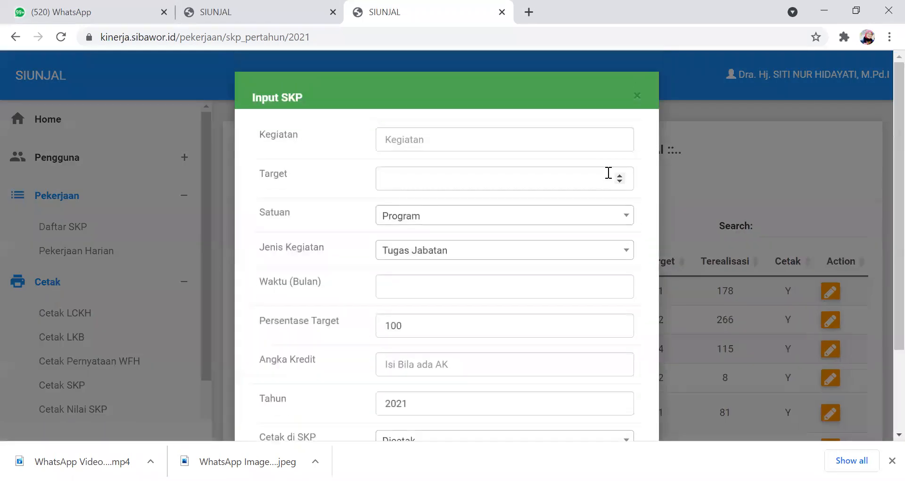
left_click(415, 139)
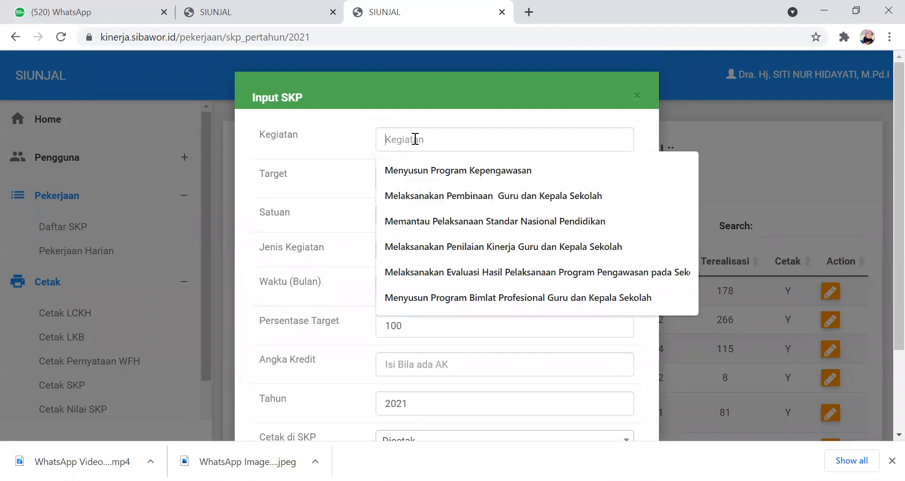
left_click(420, 197)
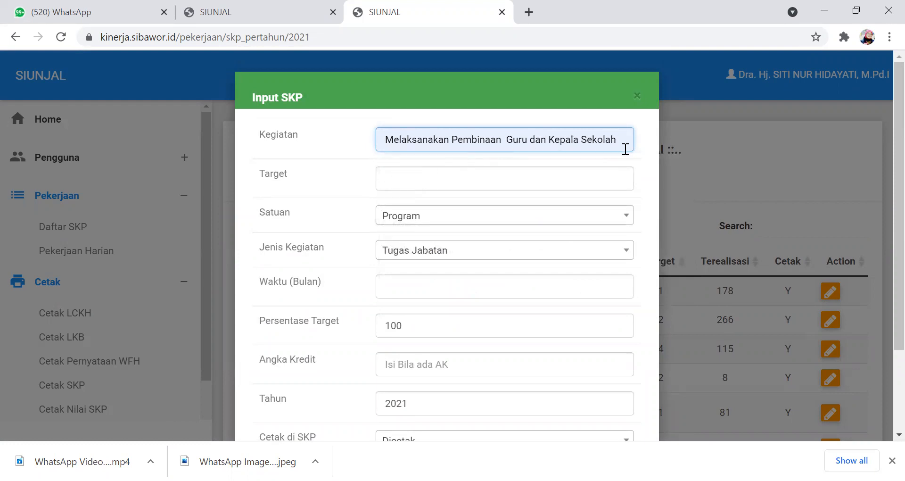
left_click(399, 178)
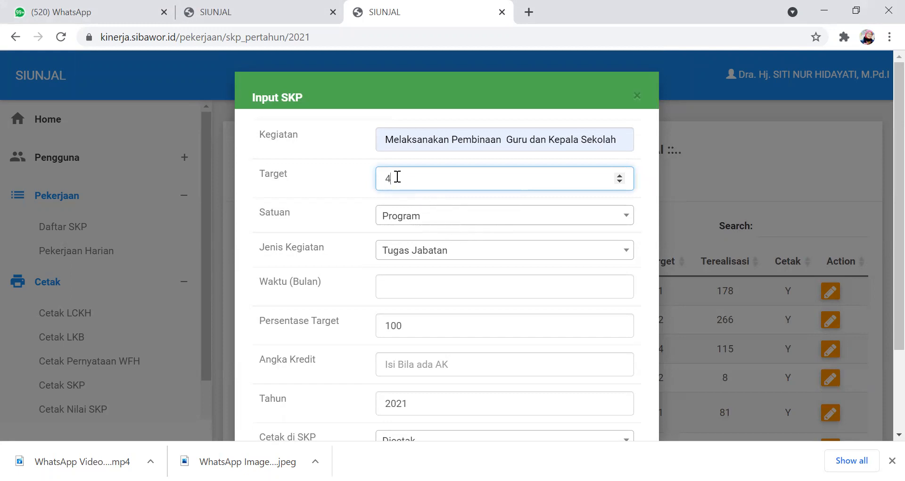
left_click_drag(396, 177, 343, 143)
type("8")
- Set the unit (Satuan) of the teacher and principal coaching entry to Laporan
left_click(622, 217)
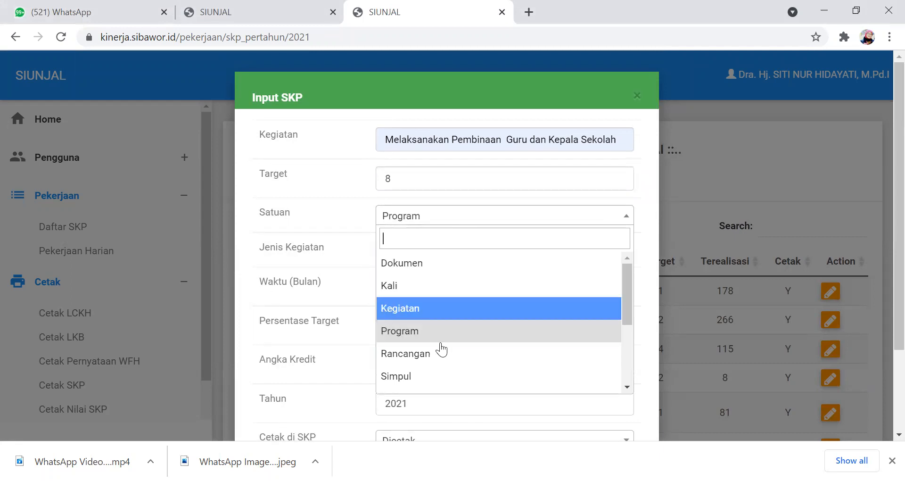
scroll(445, 334, "down", 3)
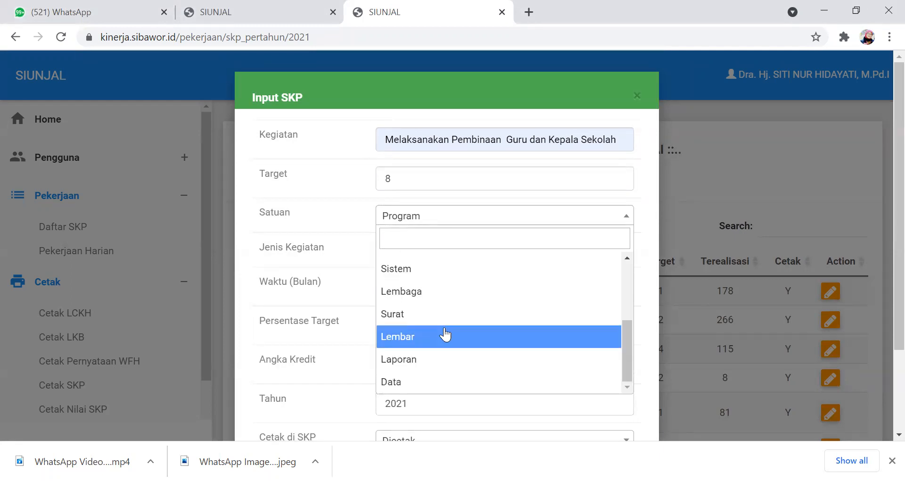
left_click(417, 359)
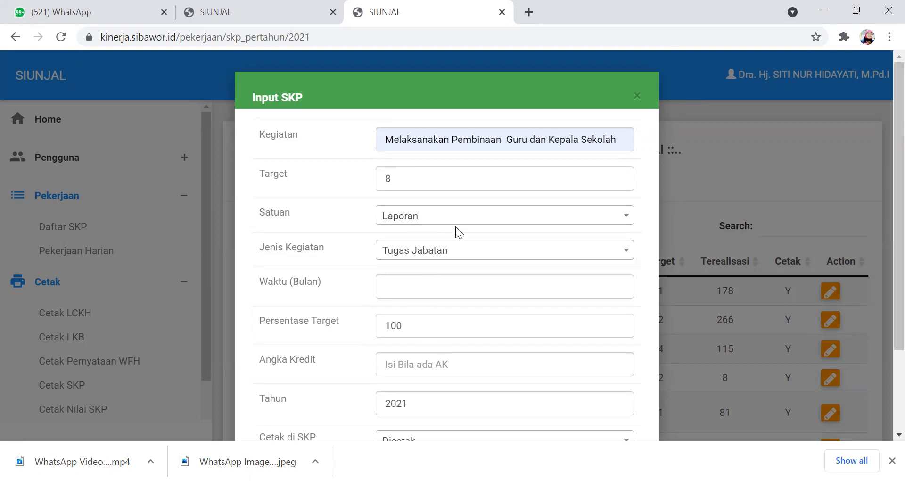
- Set the coaching entry's activity type (Jenis Kegiatan) to Tugas Jabatan and its duration to 12 months
left_click(622, 259)
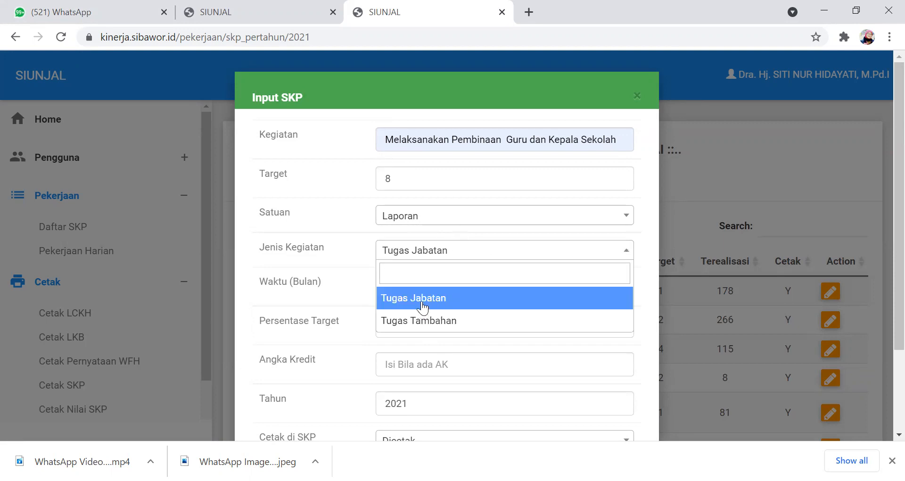
left_click(424, 299)
left_click(416, 285)
type("12")
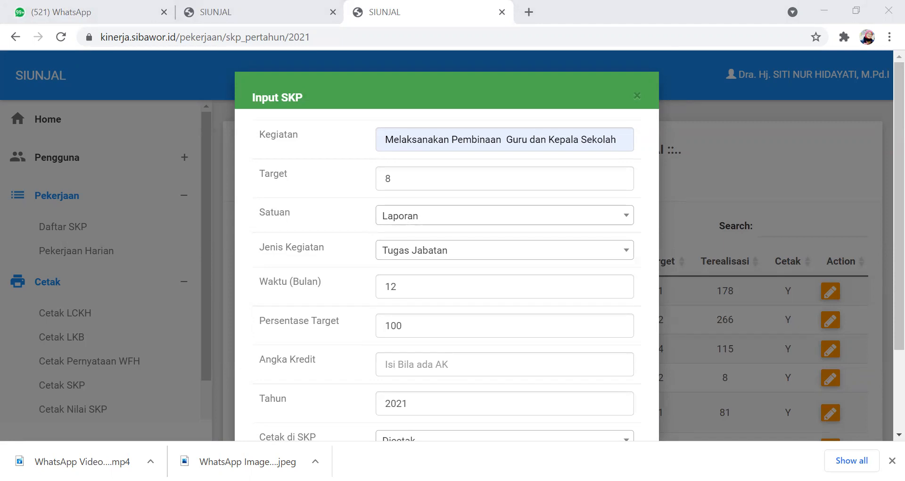
- Set the coaching entry's credit score (Angka Kredit) to 6 and save the SKP entry
left_click(457, 365)
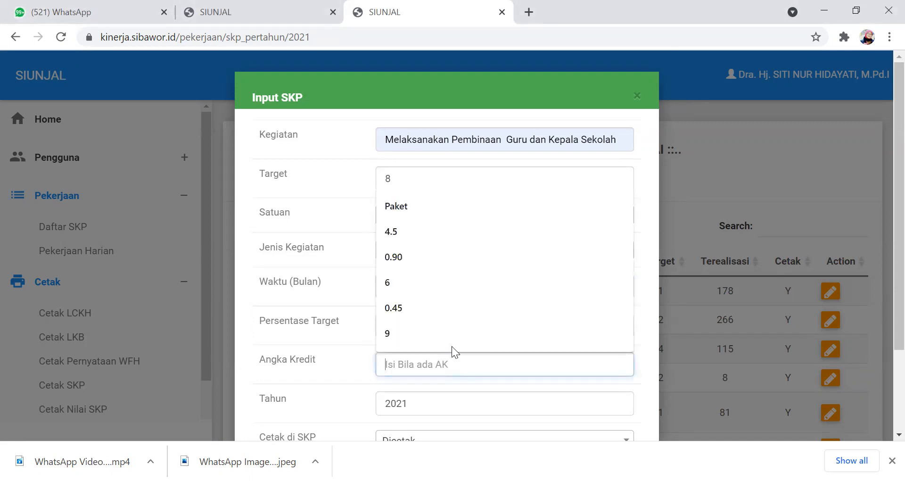
left_click(386, 281)
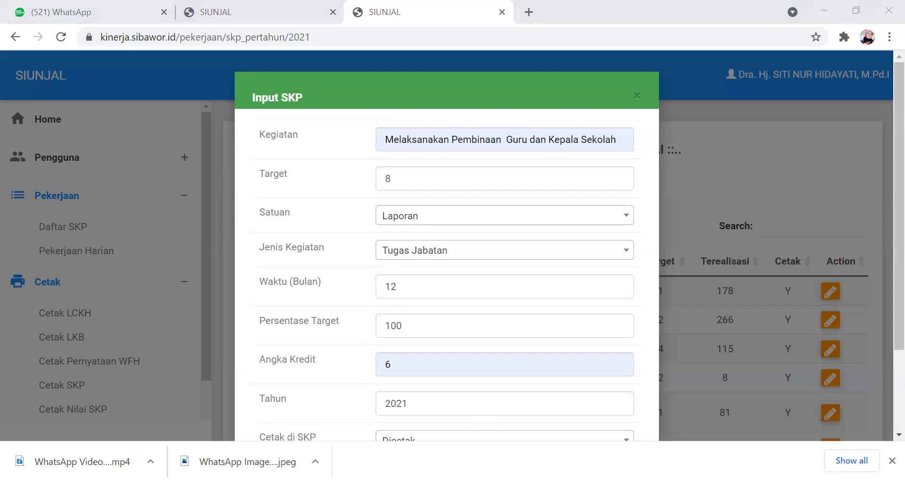
left_click(460, 374)
scroll(471, 368, "down", 3)
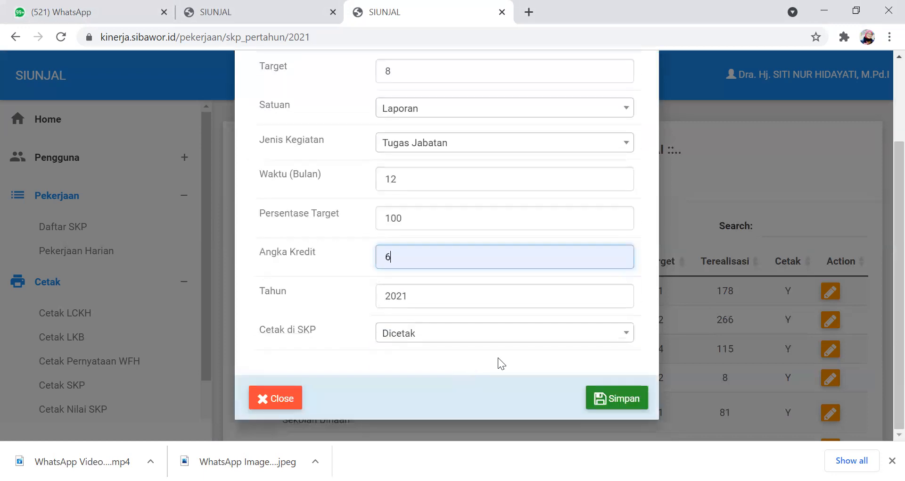
left_click(612, 402)
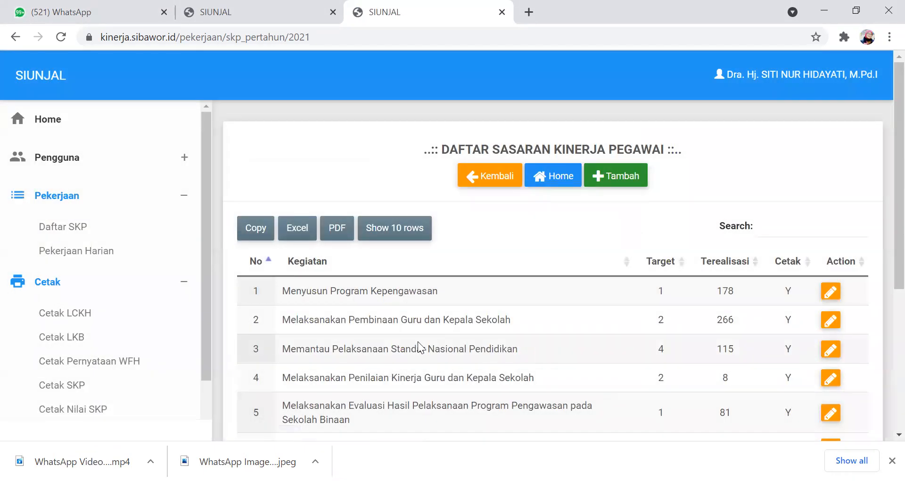
- Start a new SKP entry with the activity "Memantau Pelaksanaan 8 Standar Nasional Pendidikan" and a target of 8
left_click(617, 174)
left_click(410, 140)
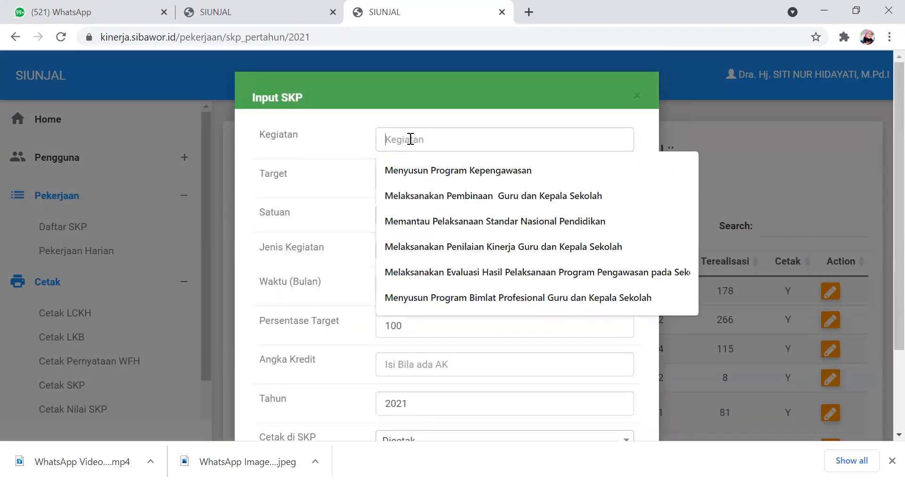
left_click(461, 223)
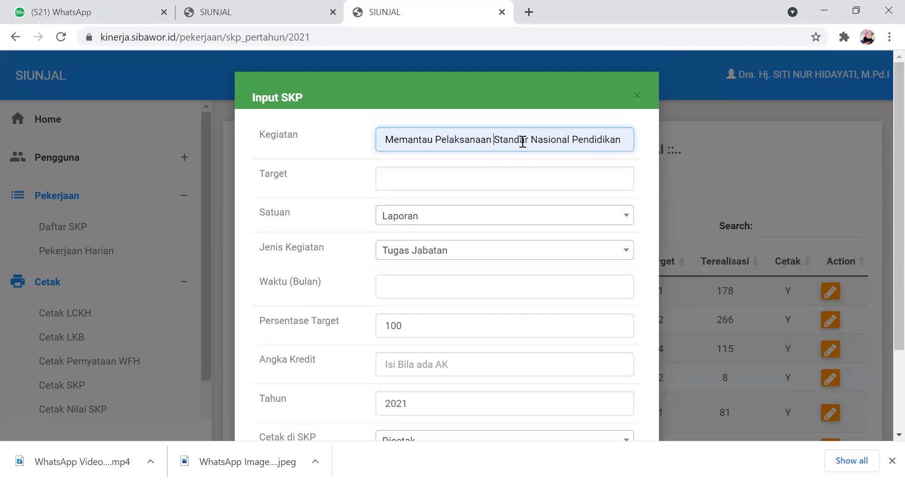
type("8")
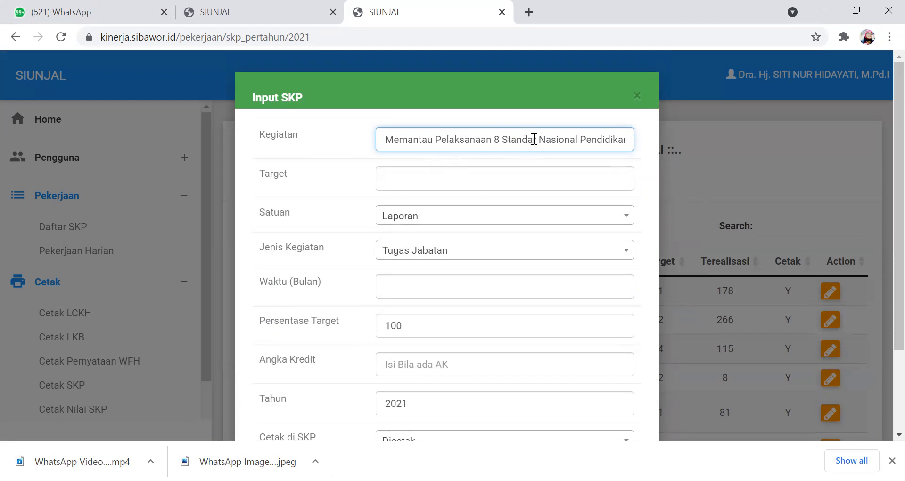
left_click(411, 177)
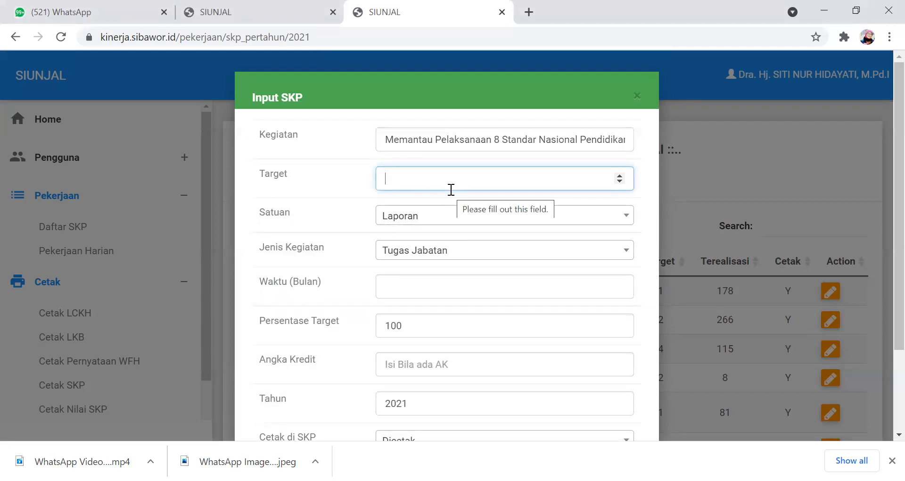
type("8")
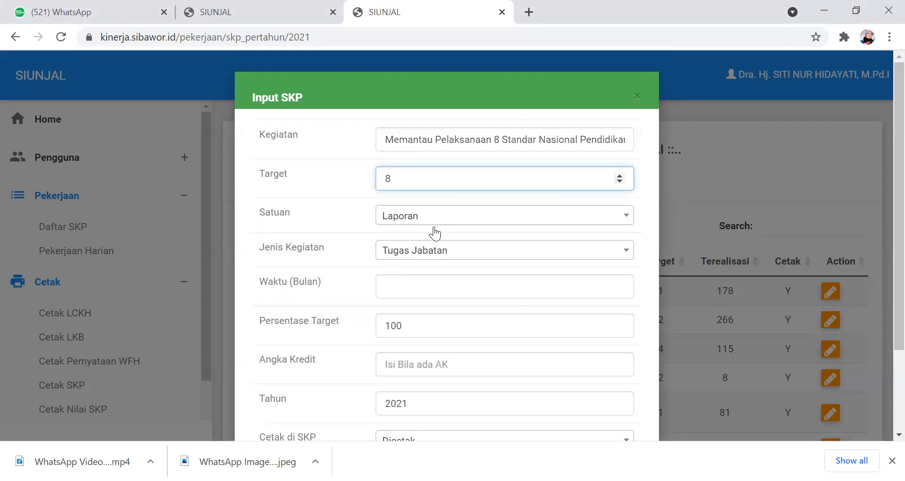
- Set the monitoring entry's duration to 12 months and its credit score (Angka Kredit) to 9, and save it
left_click(385, 287)
type("12")
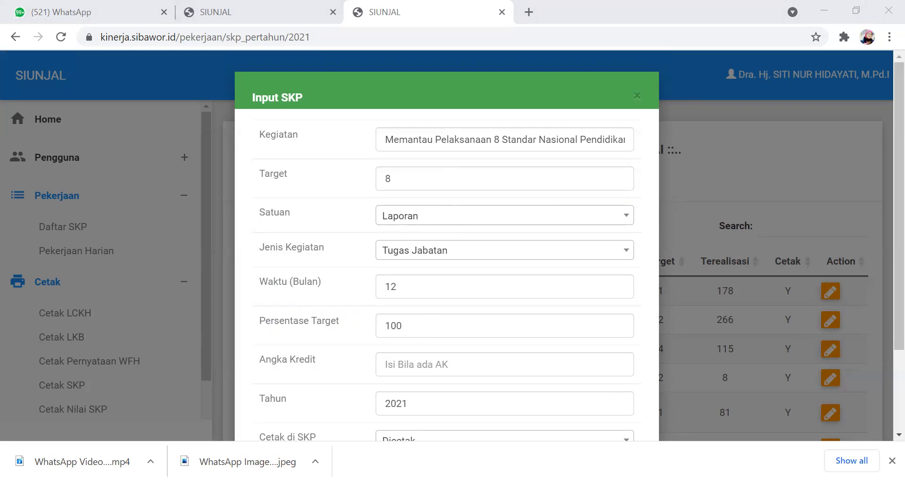
left_click(444, 363)
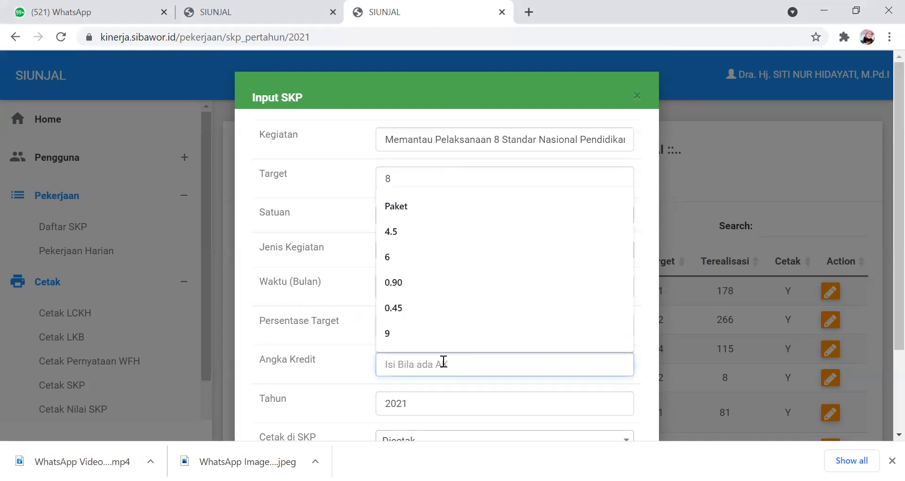
left_click(387, 332)
scroll(428, 352, "down", 3)
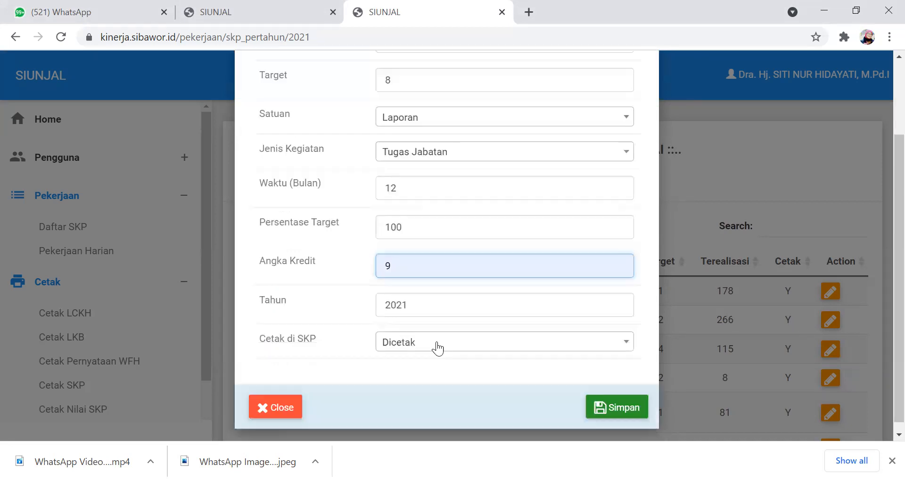
left_click(617, 399)
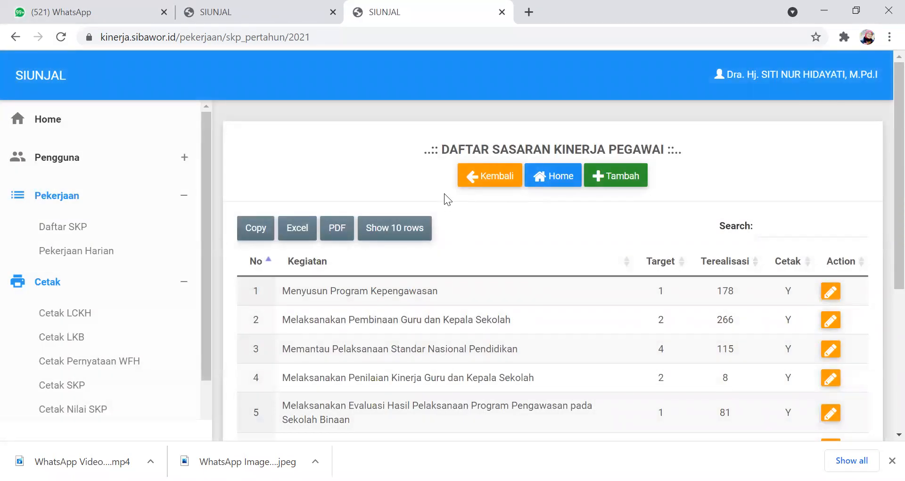
- Start a new SKP entry with the activity "Melaksanakan Penilaian Kinerja Guru dan Kepala Sekolah" and a target of 1
left_click(608, 180)
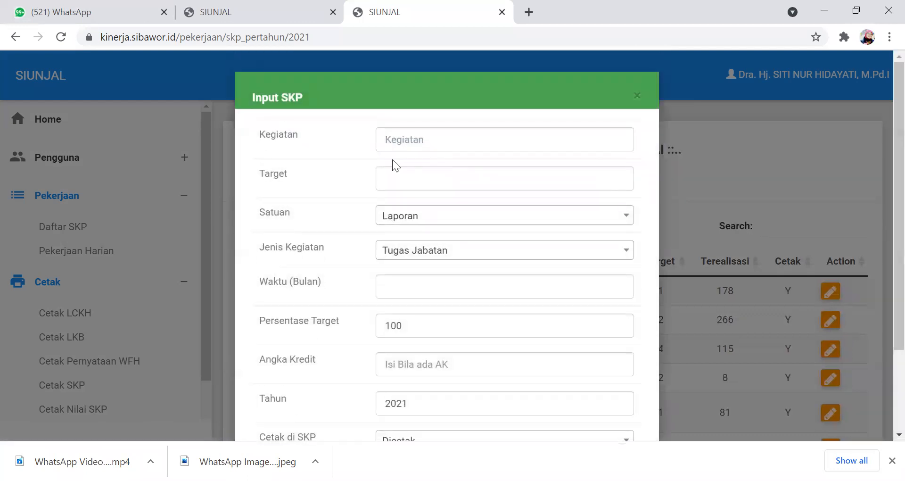
left_click(410, 135)
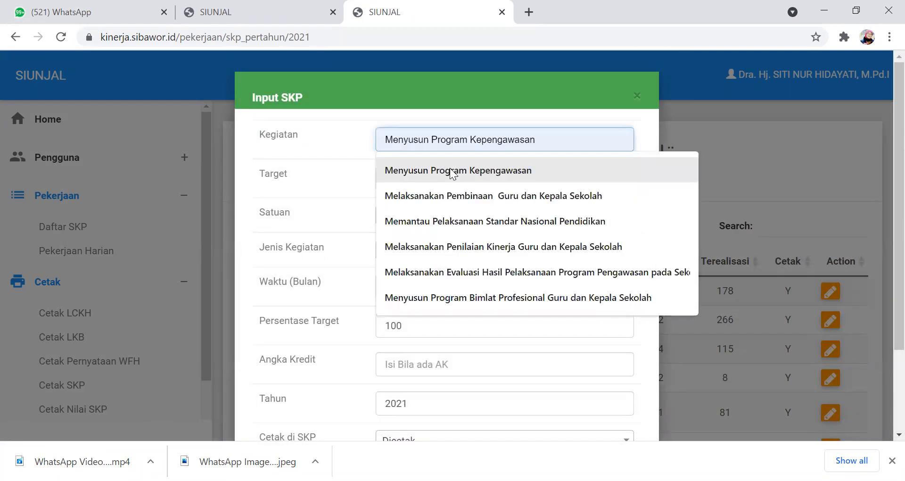
left_click(438, 246)
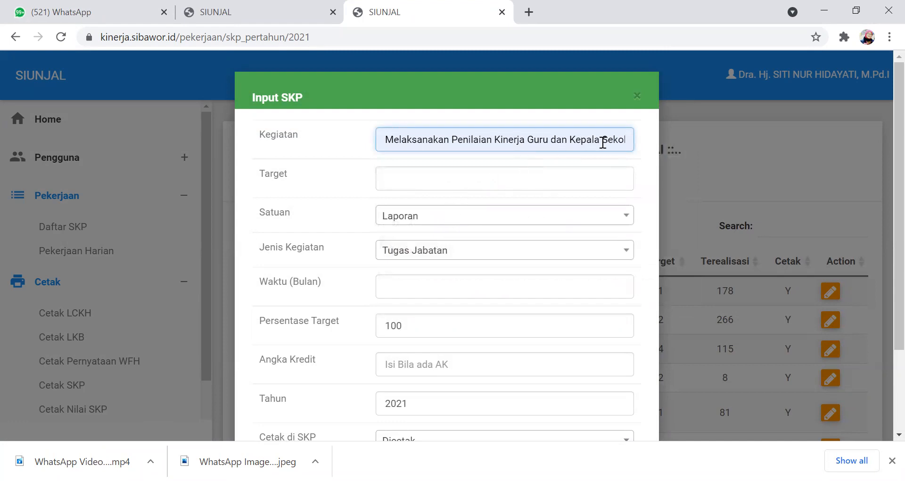
left_click(424, 178)
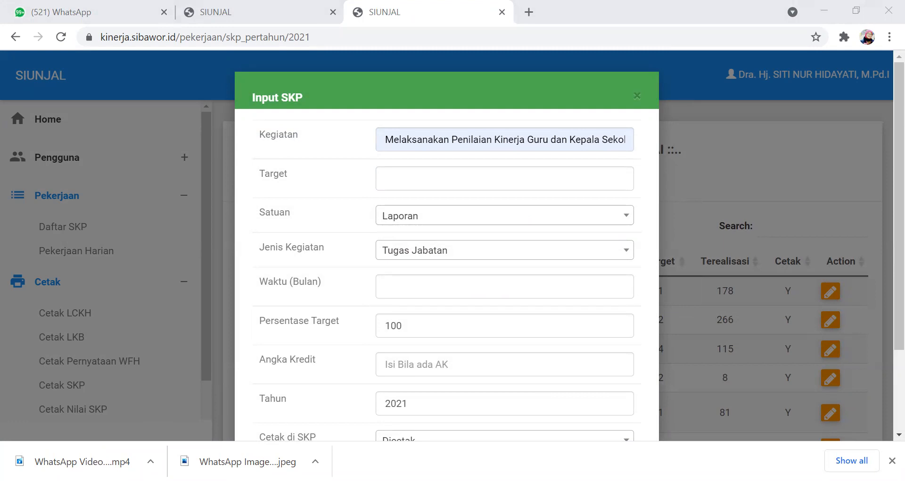
left_click(448, 188)
type("1")
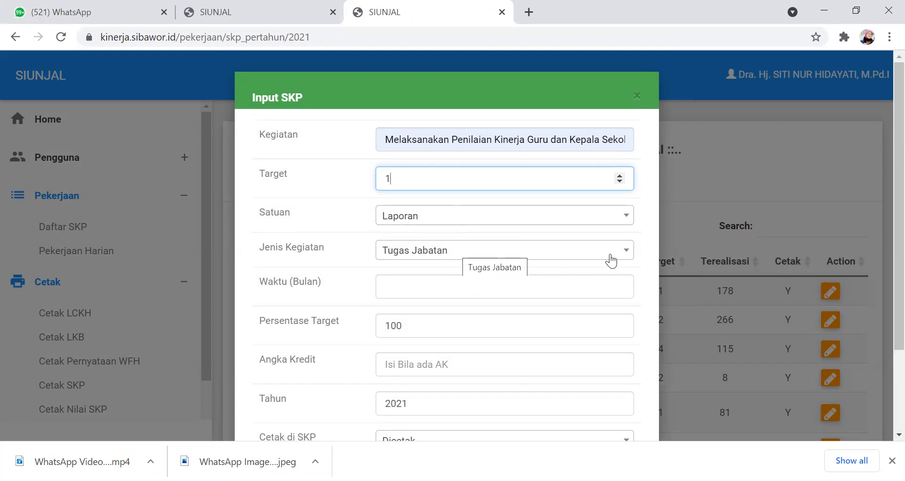
- Set the performance assessment entry's duration to 12 months and its credit score (Angka Kredit) to 6, and save it
left_click(415, 284)
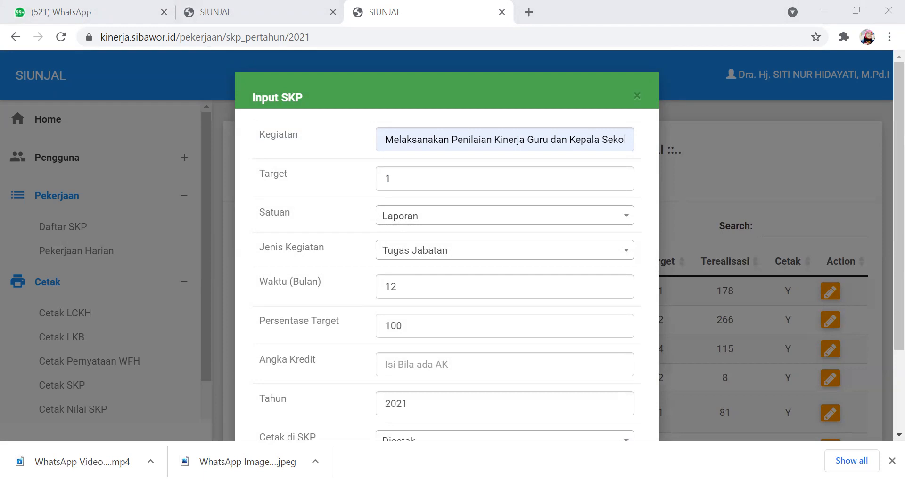
left_click(448, 364)
left_click(390, 257)
scroll(434, 383, "down", 3)
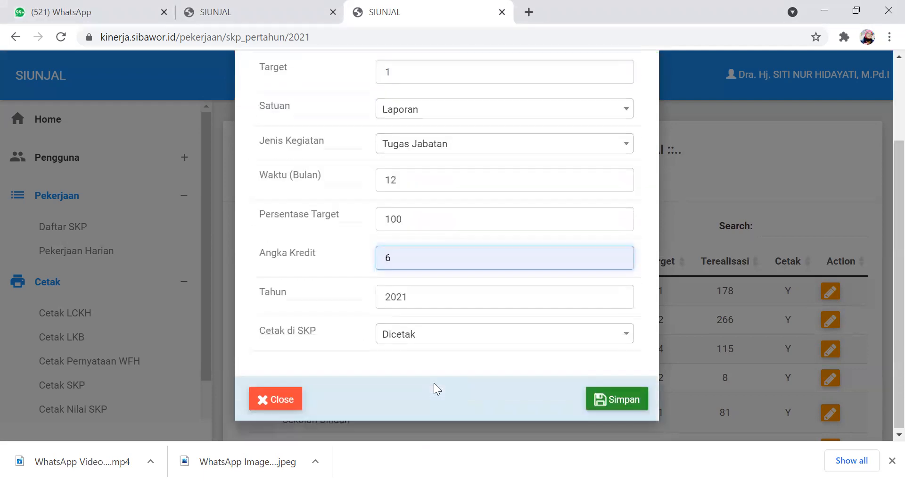
left_click(603, 401)
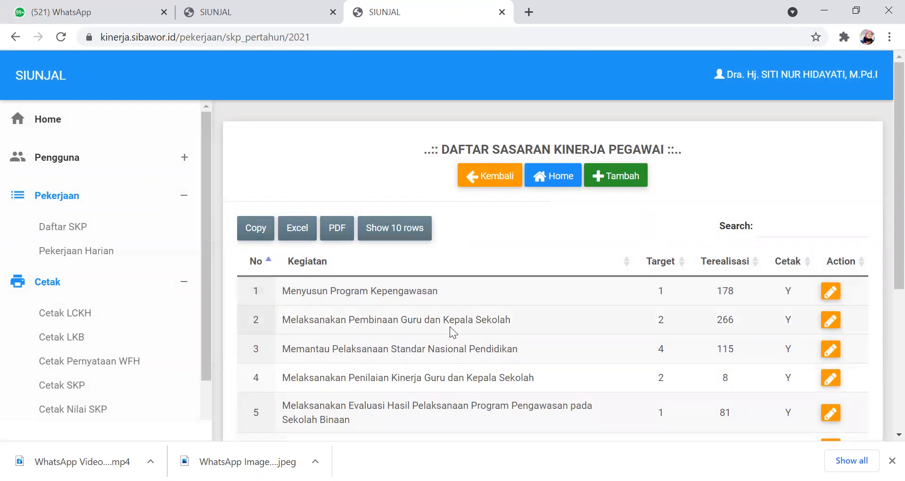
- Start a new SKP entry with the activity "Melaksanakan Evaluasi Hasil Pelaksanaan Program Pengawasan pada Sekolah Binaan" and a target of 4
scroll(402, 336, "down", 2)
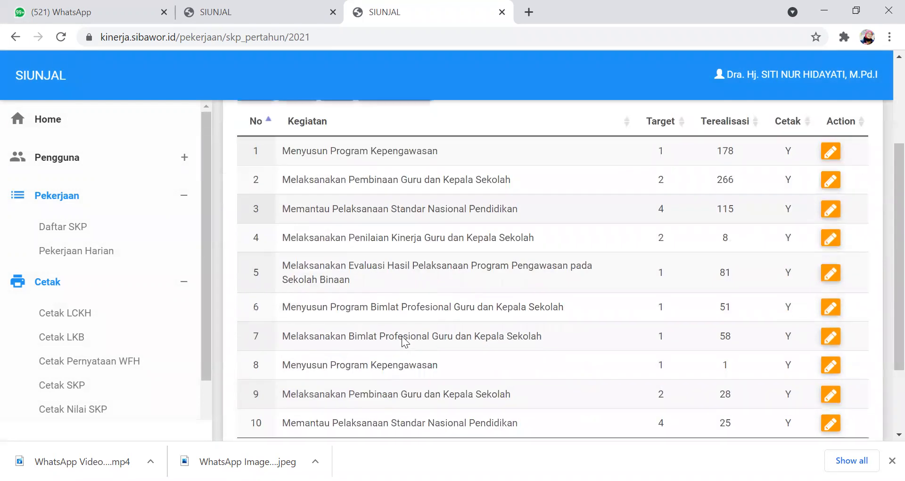
scroll(370, 289, "up", 1)
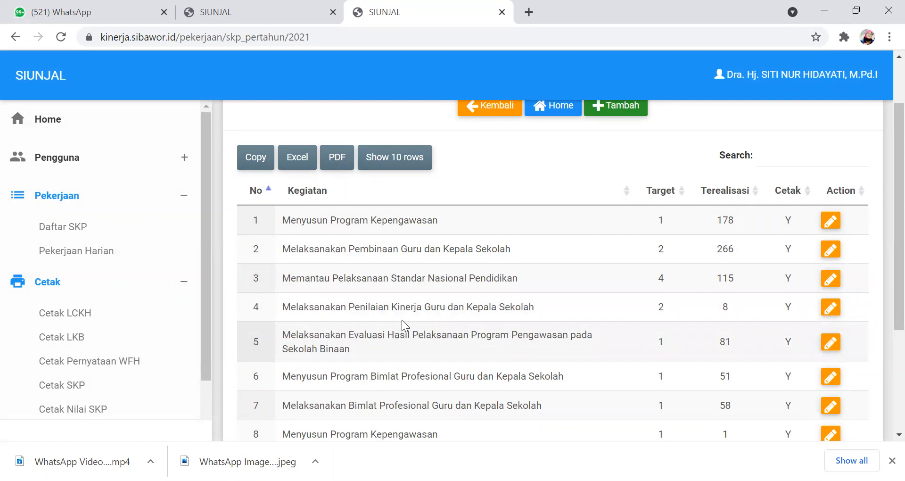
left_click(609, 109)
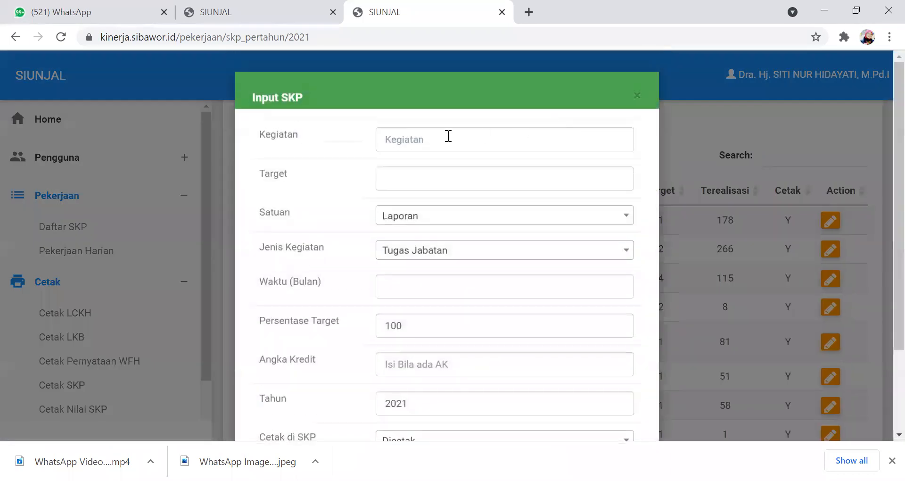
left_click(417, 137)
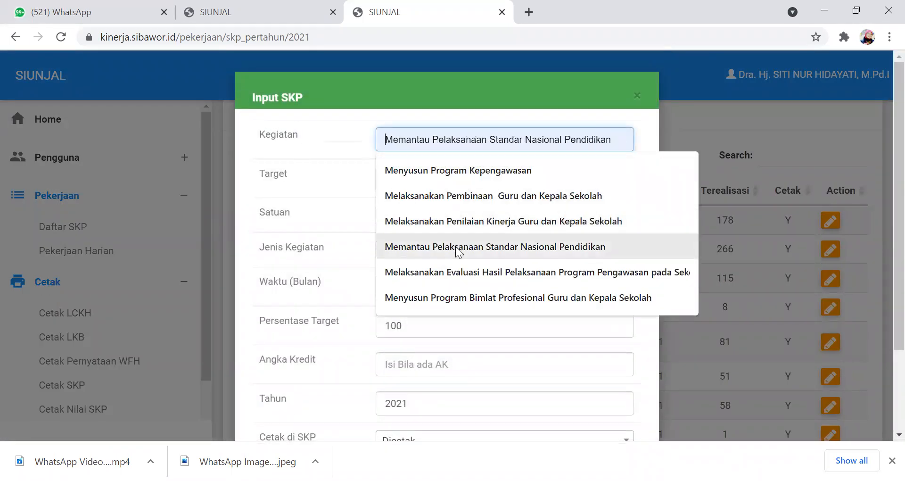
left_click(456, 271)
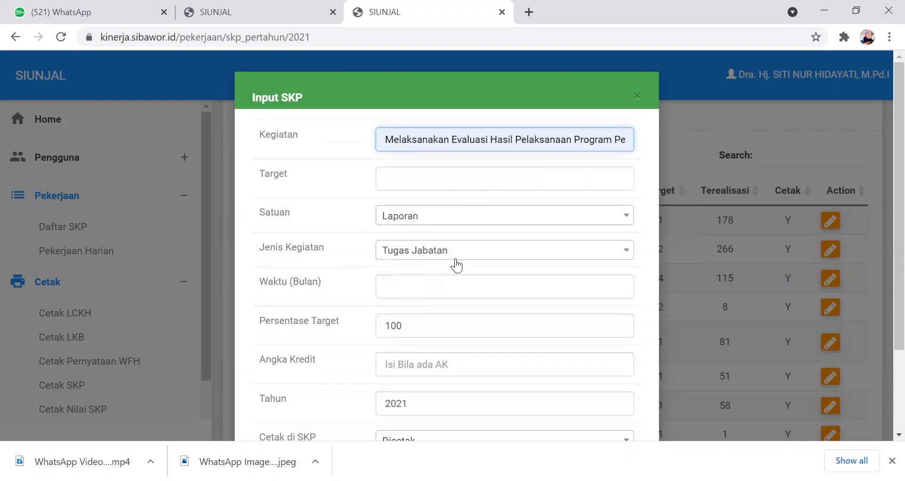
left_click(419, 177)
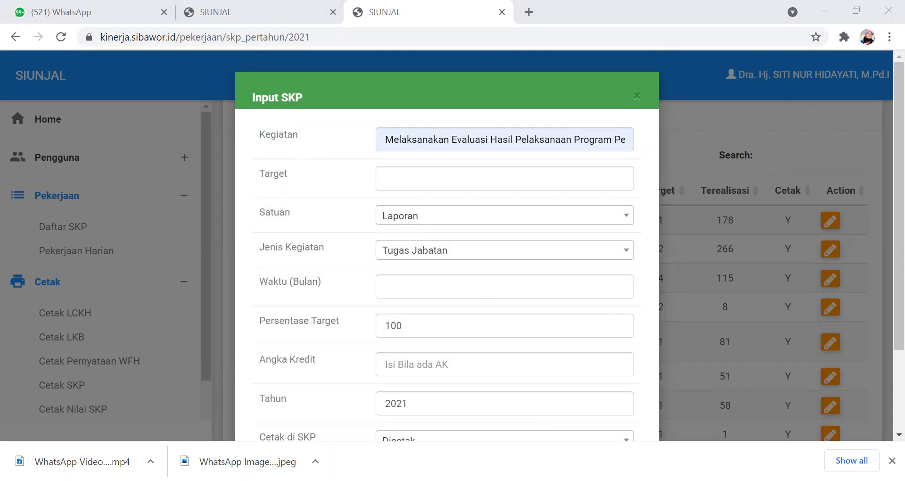
left_click(410, 172)
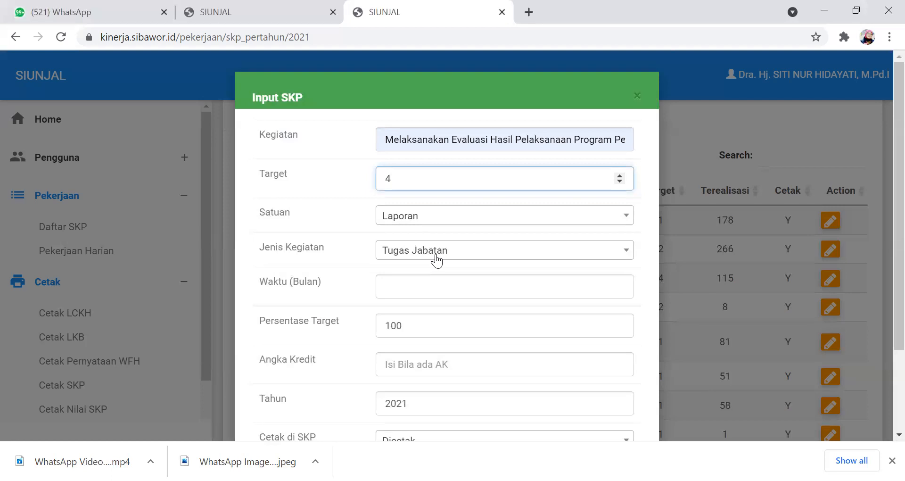
- Set the duration (Waktu) of the supervision program evaluation entry to 12 months
left_click(416, 279)
type("12")
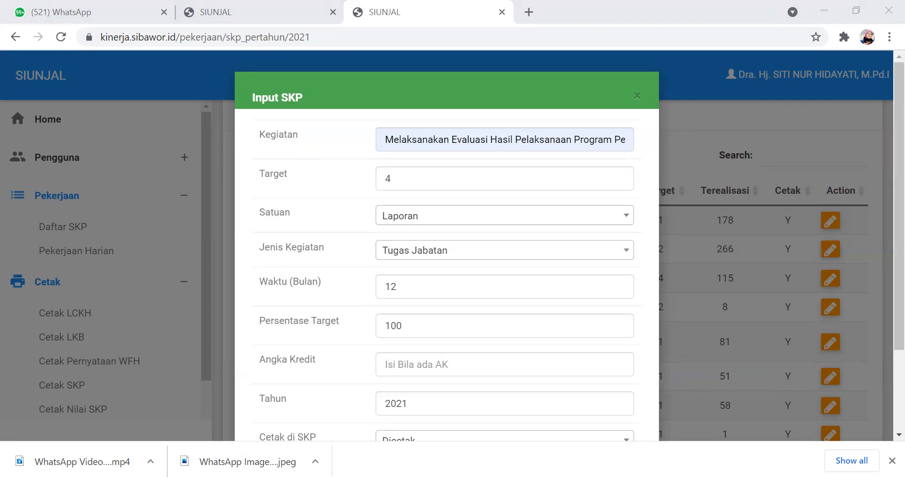
left_click(404, 288)
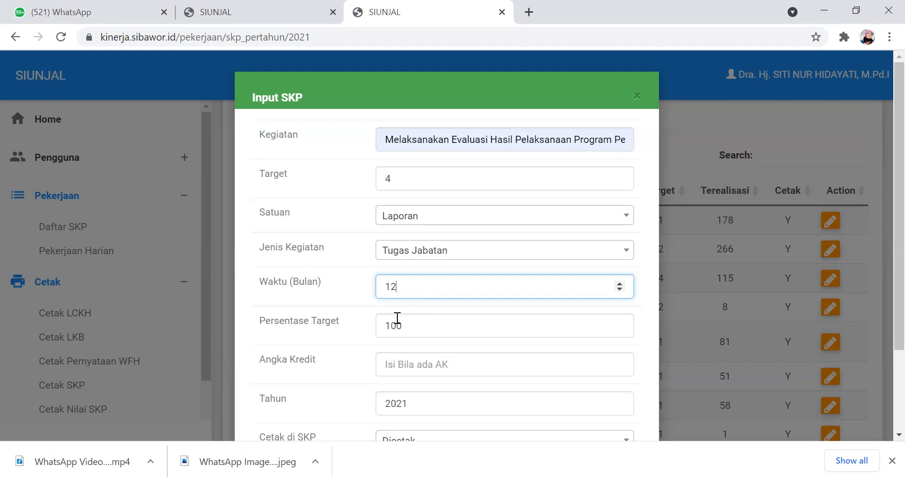
- Set the credit score (Angka Kredit) of the supervision program evaluation entry to 4.5 and save the entry
left_click(441, 365)
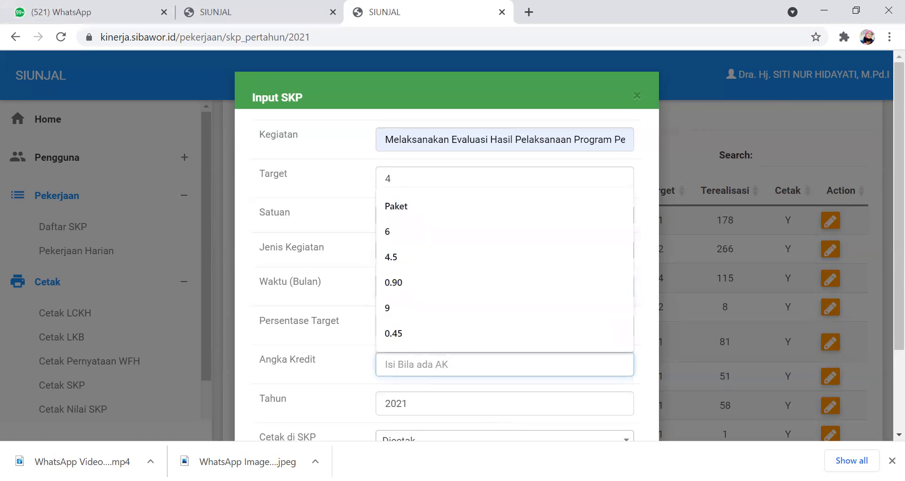
key("alt+Tab")
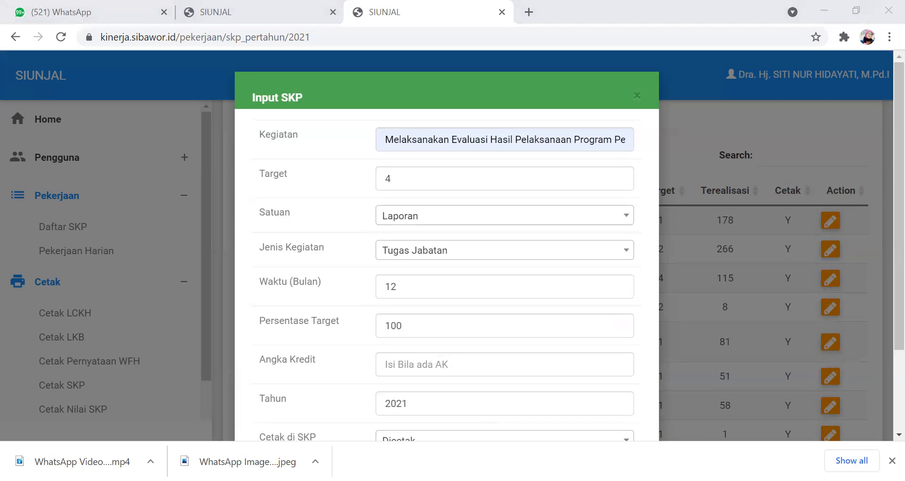
key("alt+Tab")
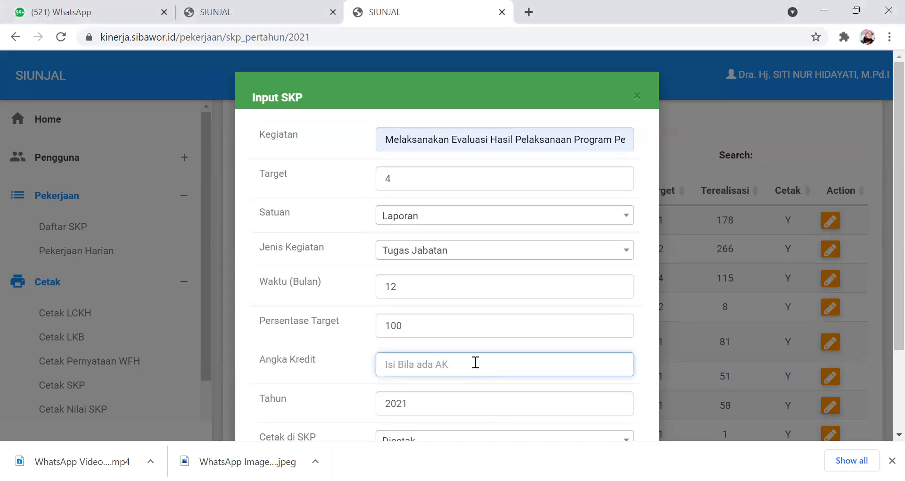
left_click(474, 365)
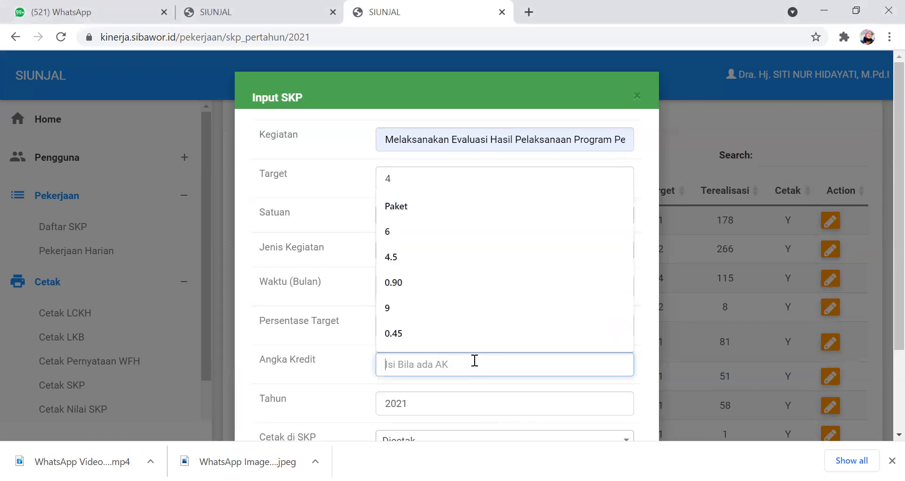
left_click(395, 257)
scroll(432, 374, "down", 2)
left_click(599, 400)
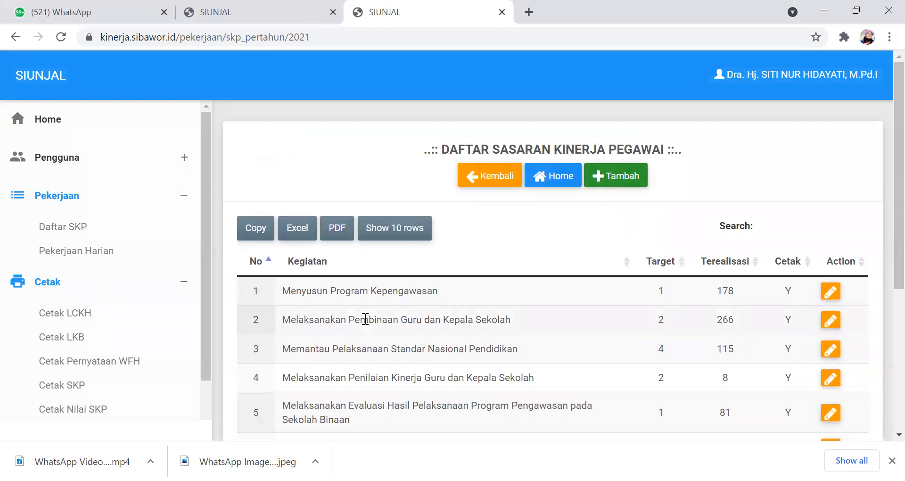
- Start a new SKP entry with the activity "Menyusun Program Bimlat Profesional Guru dan Kepala Sekolah" and a target of 6
left_click(609, 177)
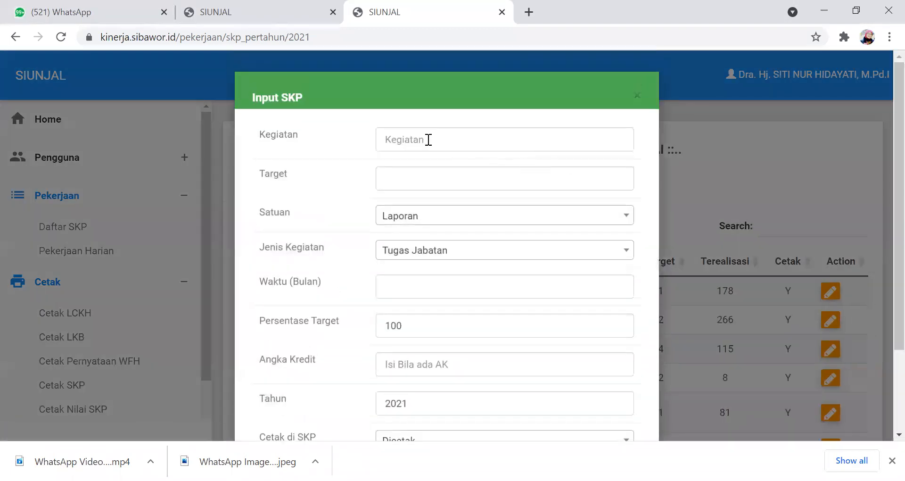
left_click(409, 139)
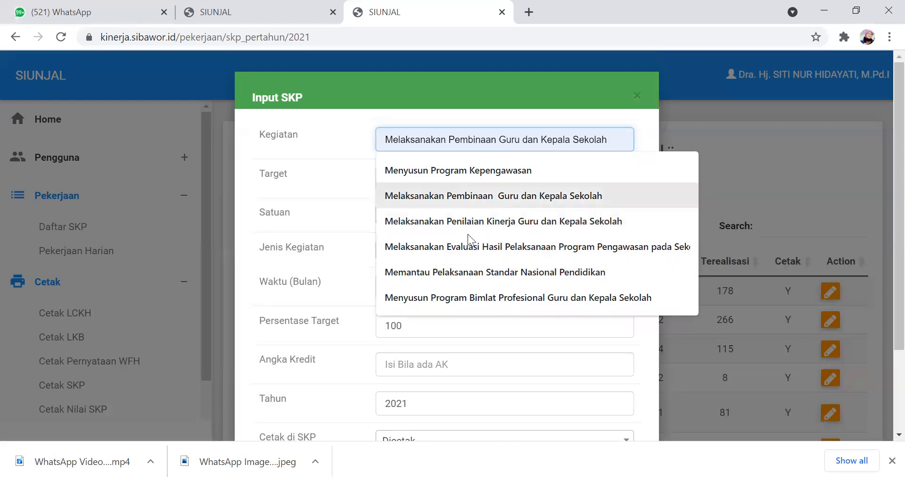
left_click(493, 297)
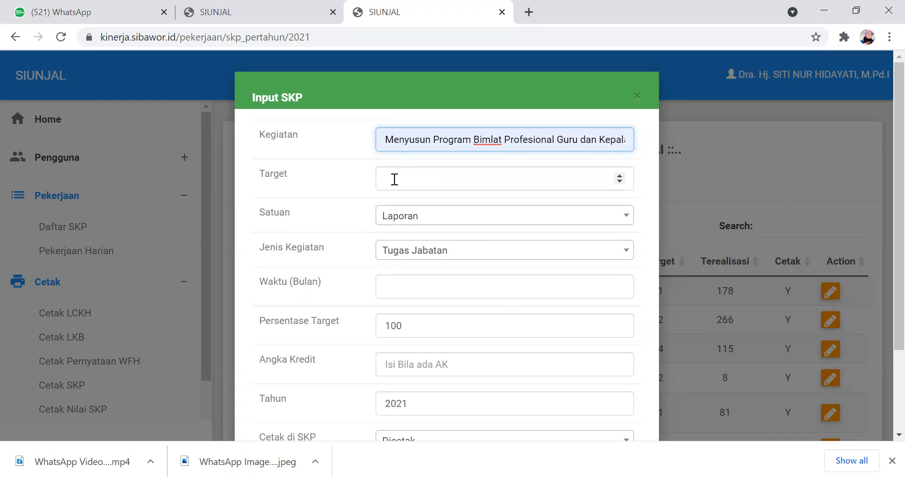
key("Tab")
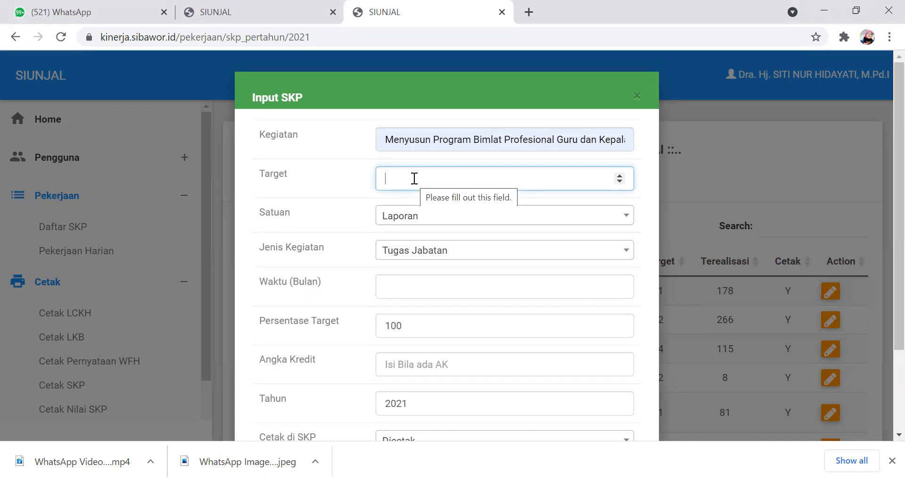
type("6")
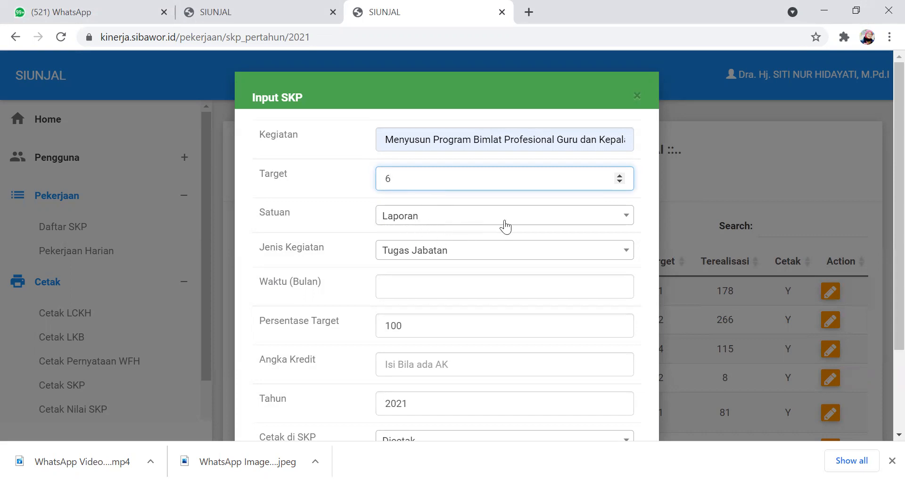
- Set the Bimlat program entry's duration to 12 months and its credit score (Angka Kredit) to 9, and save it
left_click(398, 286)
type("12")
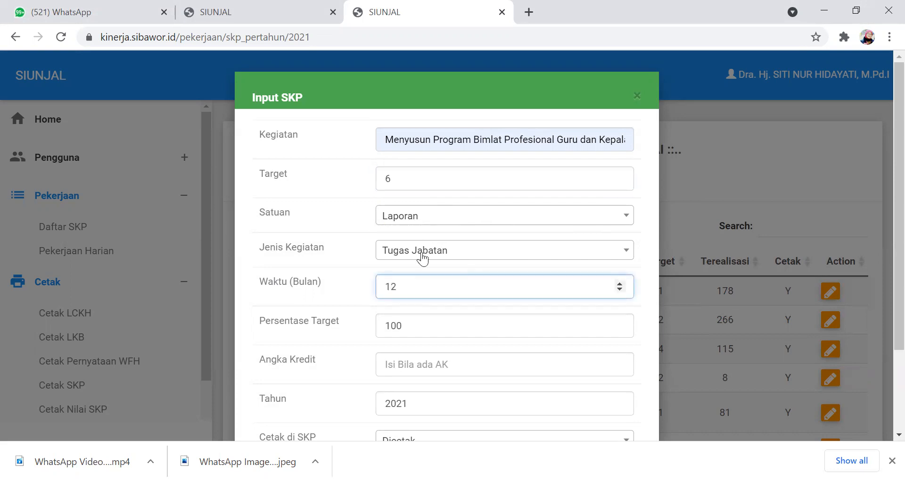
left_click(417, 368)
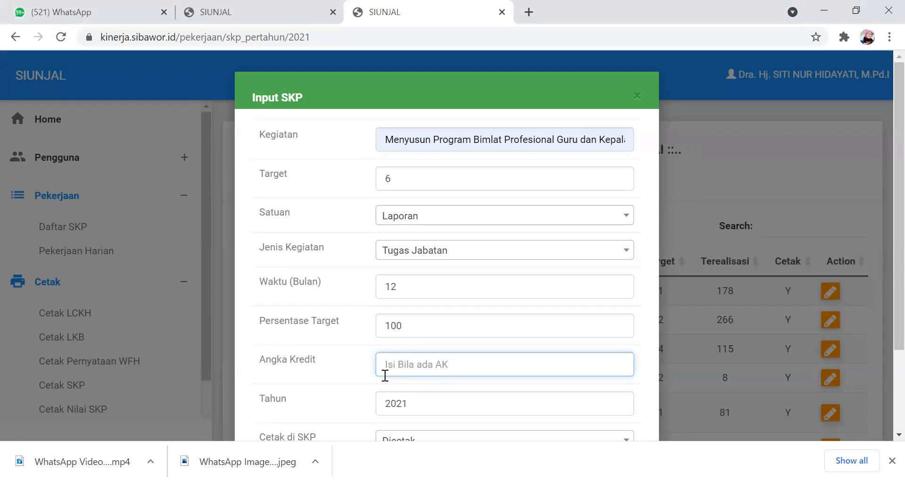
left_click(397, 364)
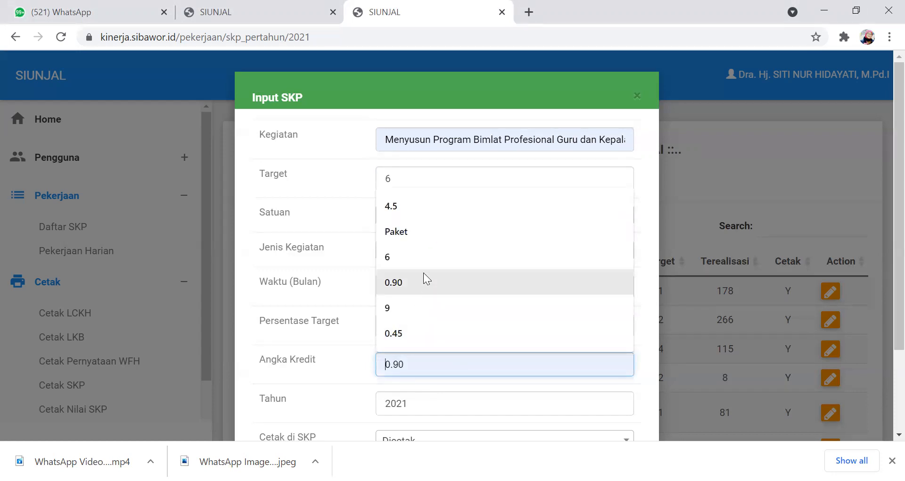
left_click(388, 304)
scroll(419, 347, "down", 2)
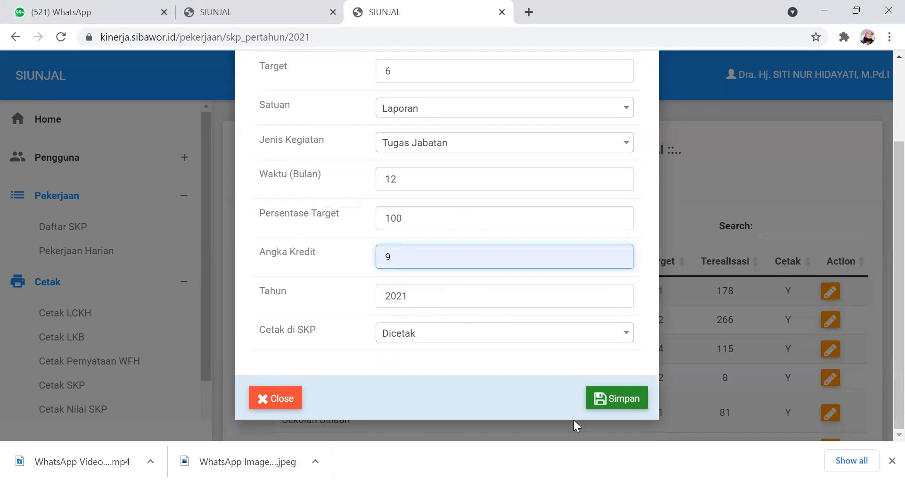
left_click(608, 398)
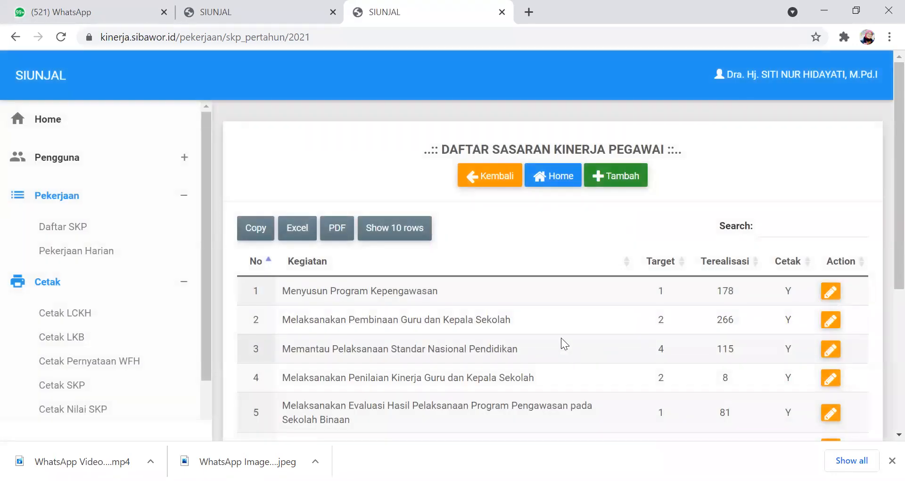
- Start a new SKP entry with the activity "Pengembangan Diri"
left_click(606, 175)
left_click(402, 140)
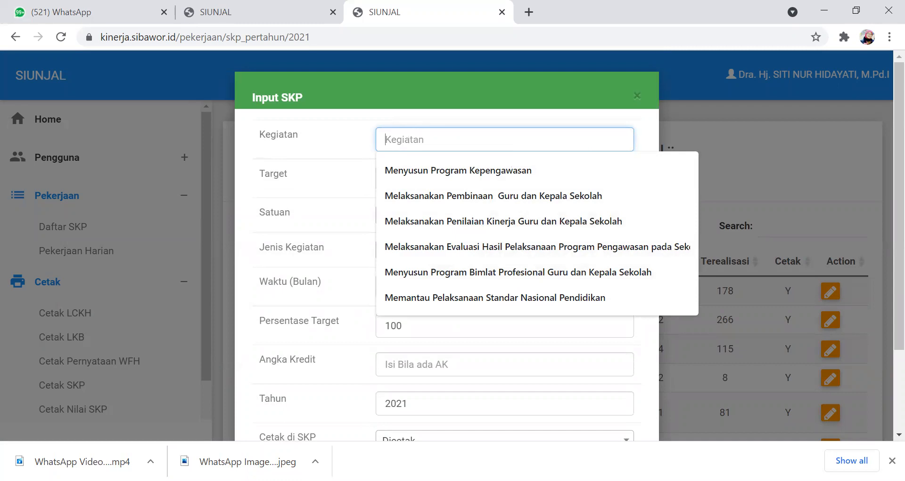
key("alt+Tab")
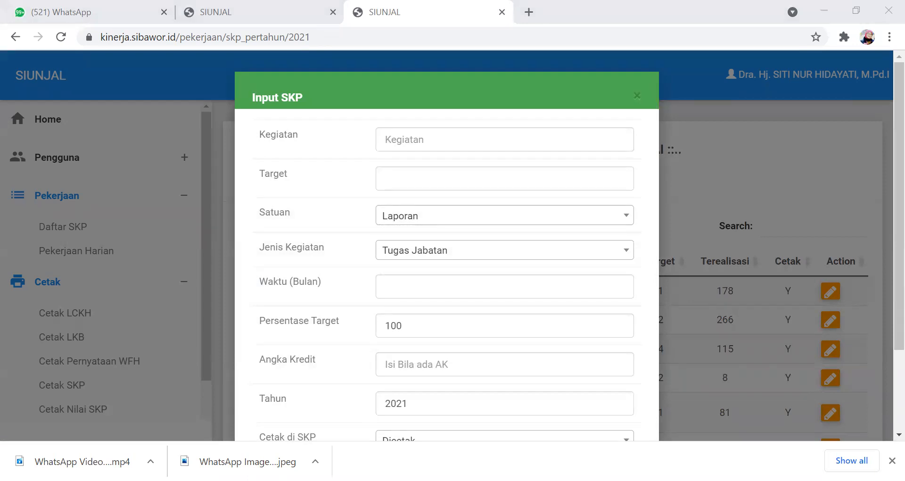
left_click(412, 138)
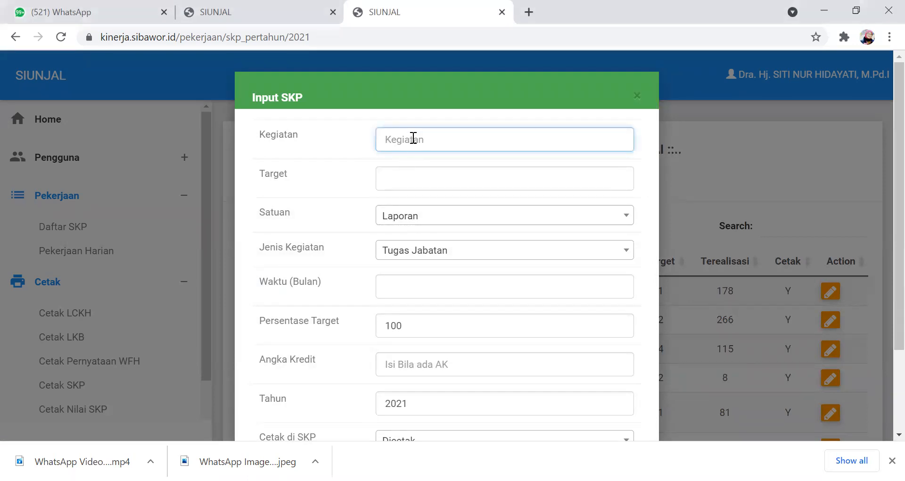
left_click(413, 139)
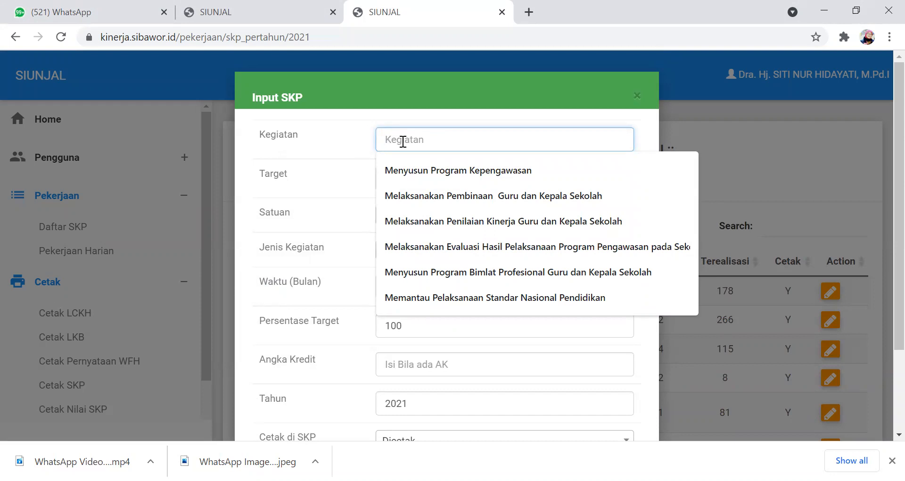
type("Pengemb")
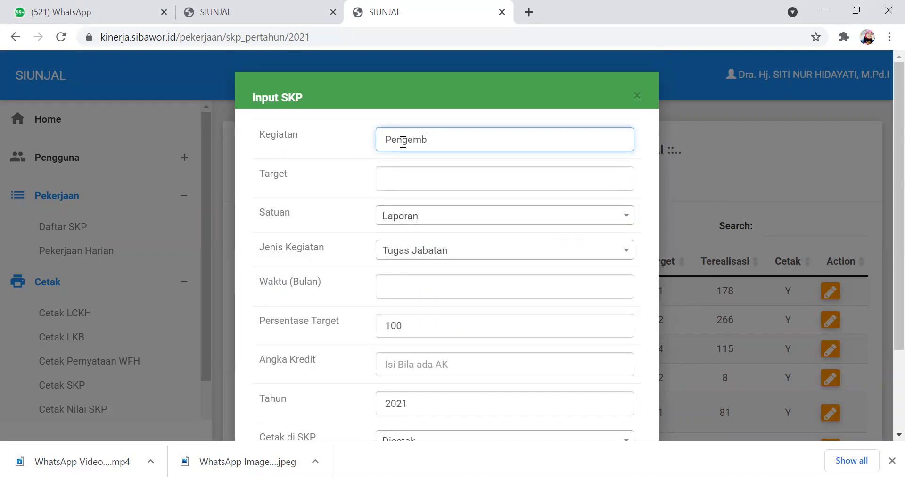
type("angan Diri")
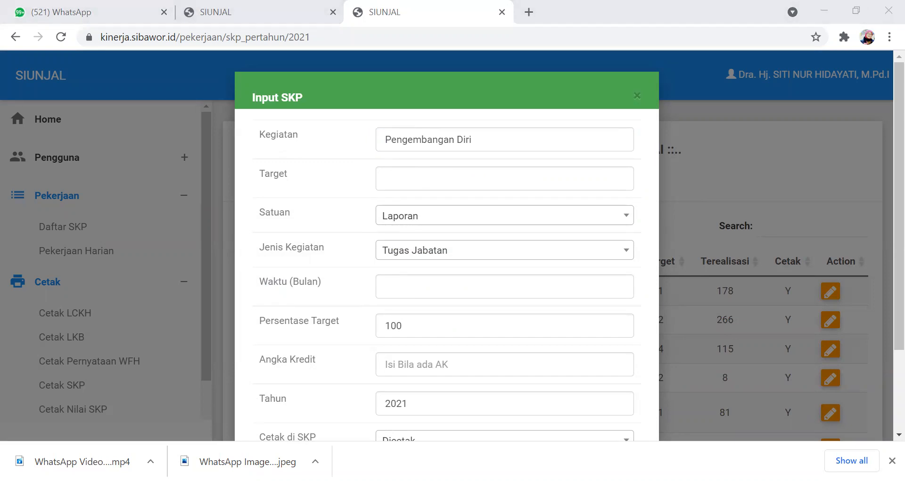
- Change the new entry's activity to "Pengembangan Profesi" and set its target to 3
left_click(456, 138)
left_click_drag(456, 138, 479, 139)
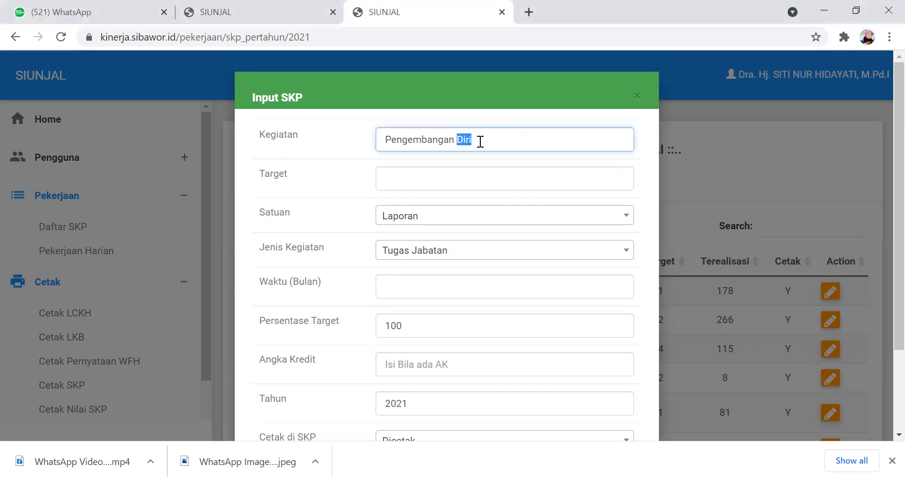
type("Profesi")
left_click(393, 177)
type("3")
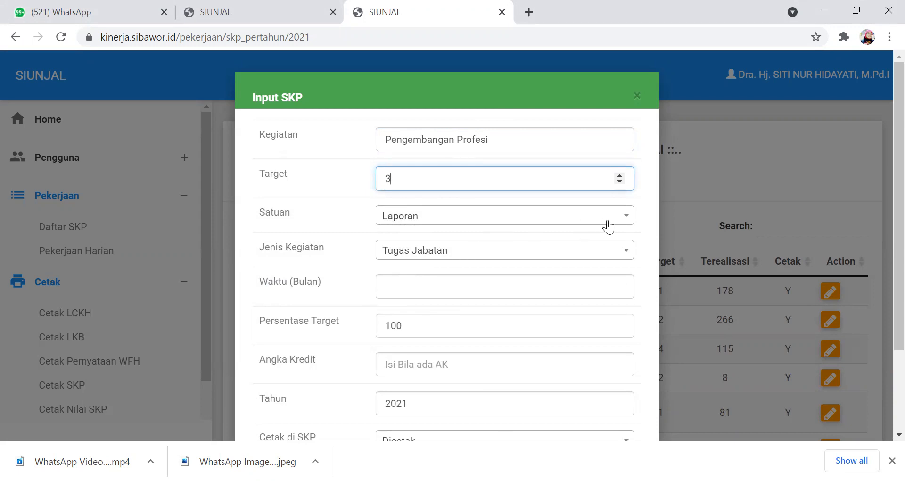
- Search the unit (Satuan) options of the Pengembangan Profesi entry for "maka" and leave the unit as Laporan
left_click(628, 218)
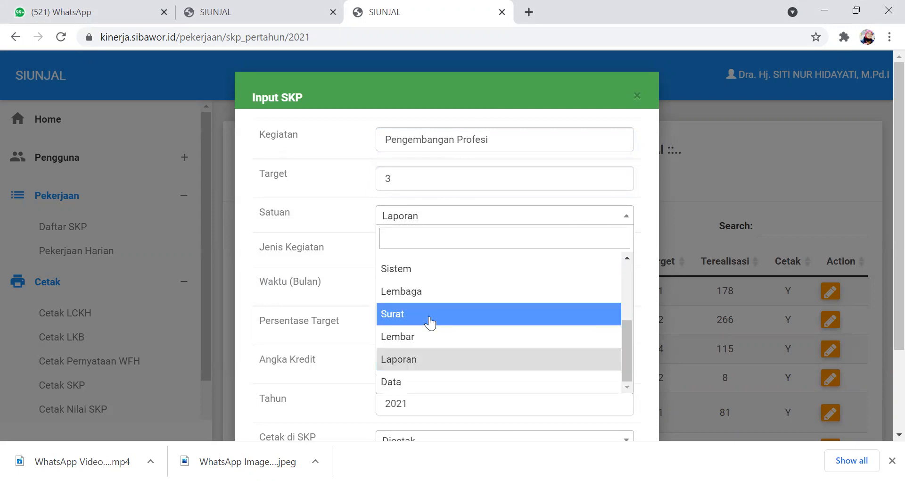
scroll(410, 305, "up", 3)
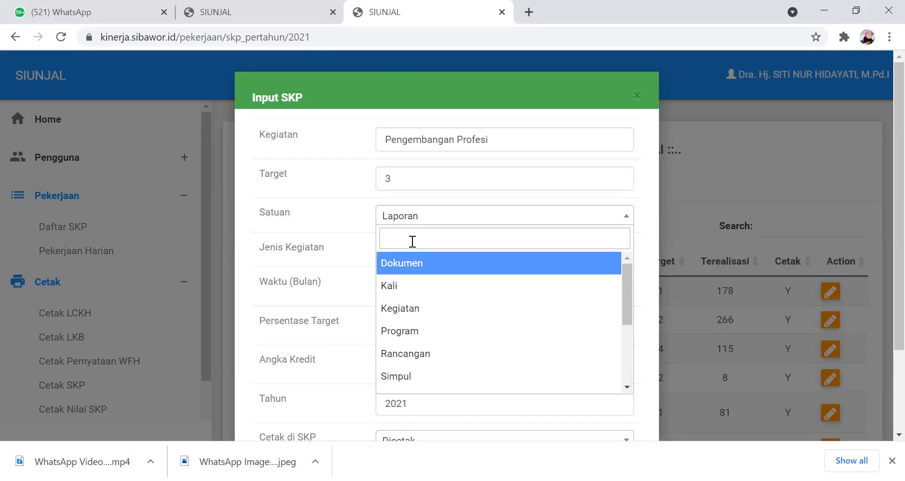
type("maka")
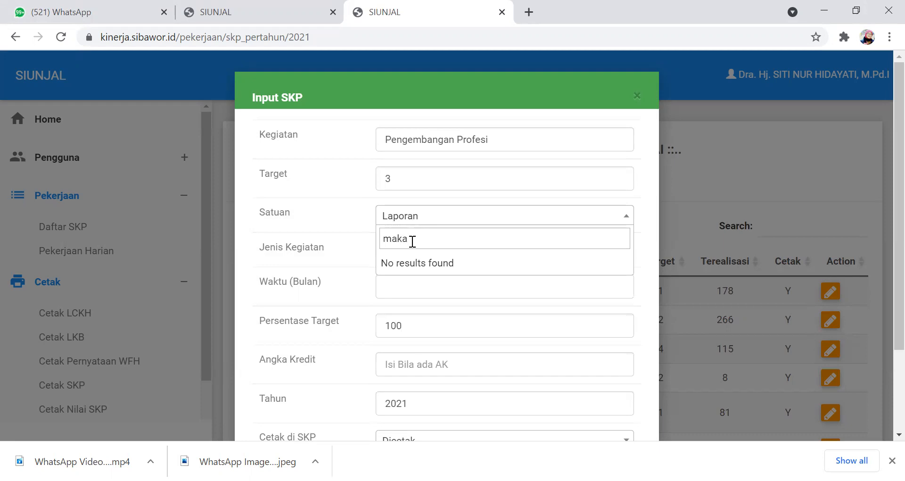
key("BackSpace")
key("BackSpace")
key("BackSpace")
key("BackSpace")
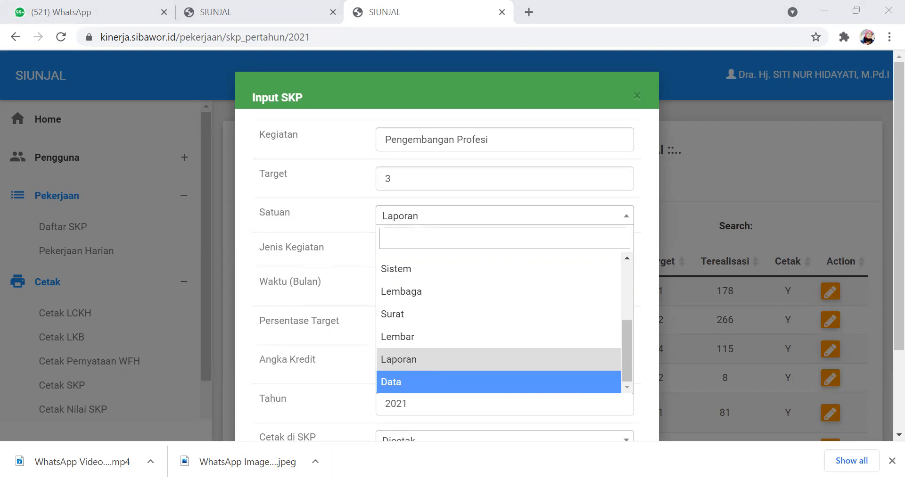
left_click(424, 234)
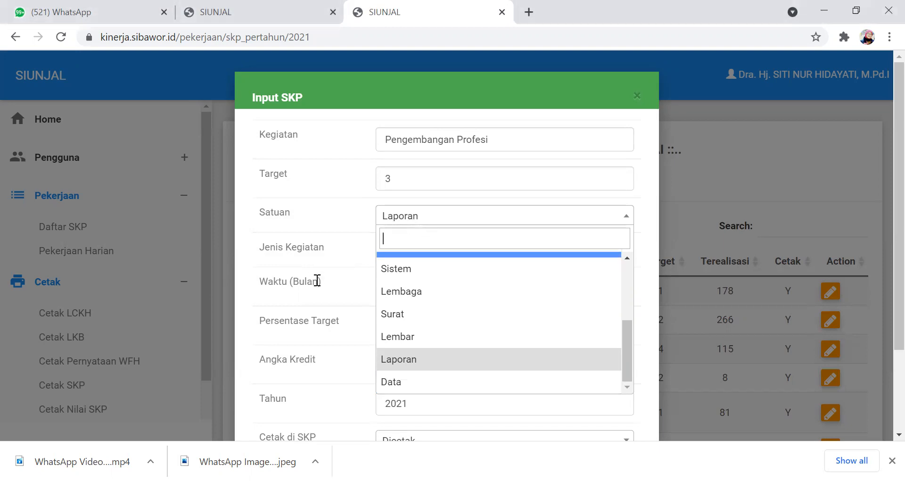
left_click(317, 281)
- Set the Pengembangan Profesi entry's duration to 12 months, and close the entry form without saving
left_click(404, 281)
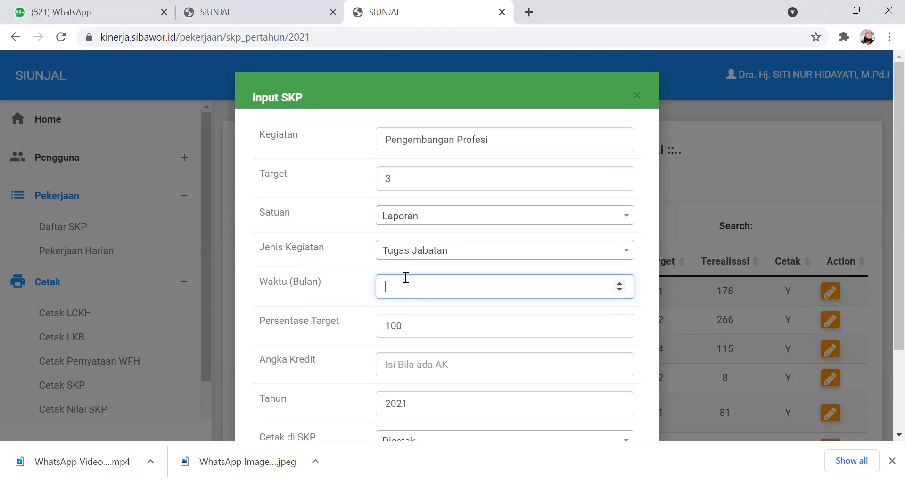
type("12")
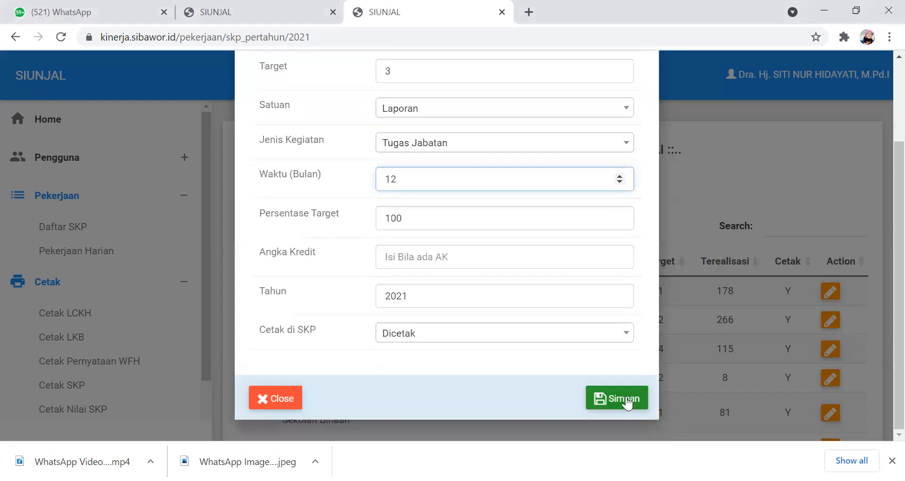
scroll(574, 163, "up", 2)
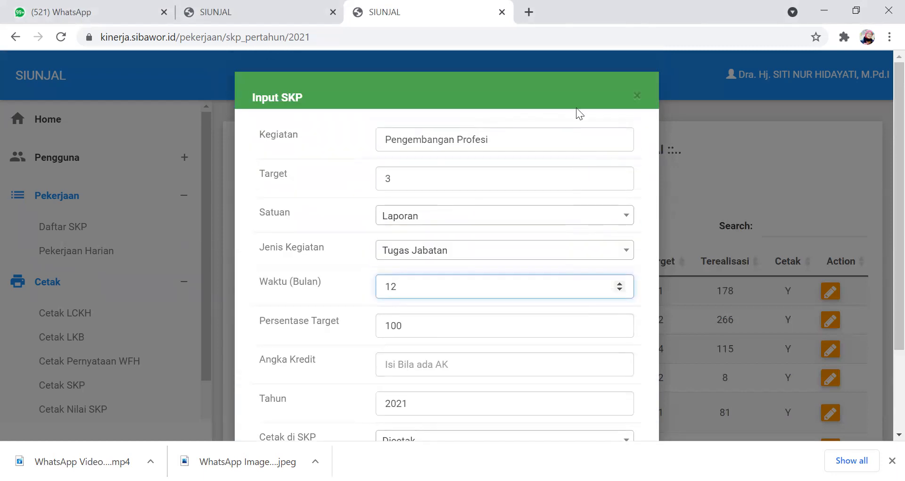
left_click(637, 87)
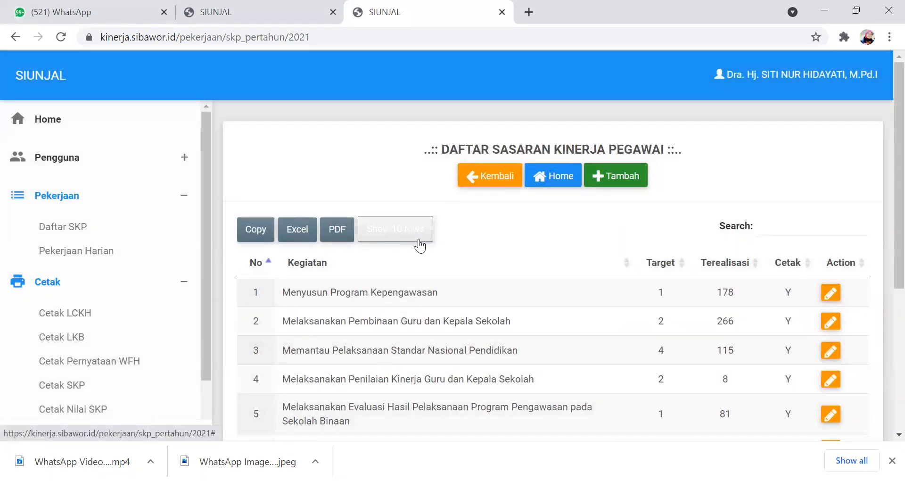
- Look over the 2021 SKP activity list and open the SKP print page (Cetak SKP)
scroll(398, 262, "down", 5)
scroll(397, 258, "up", 5)
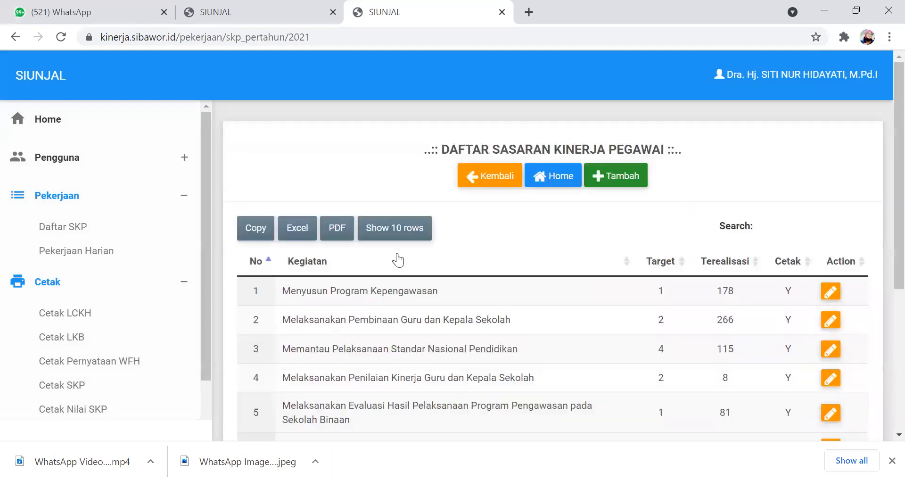
scroll(402, 264, "down", 3)
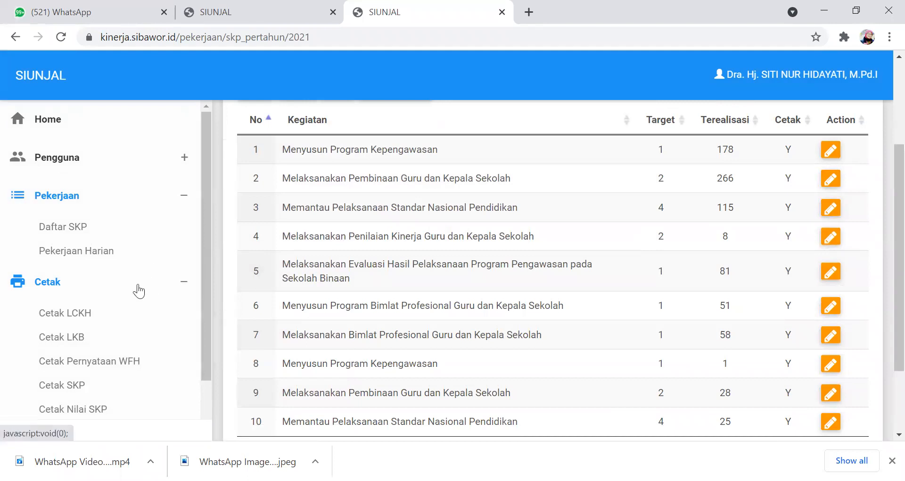
scroll(135, 289, "down", 2)
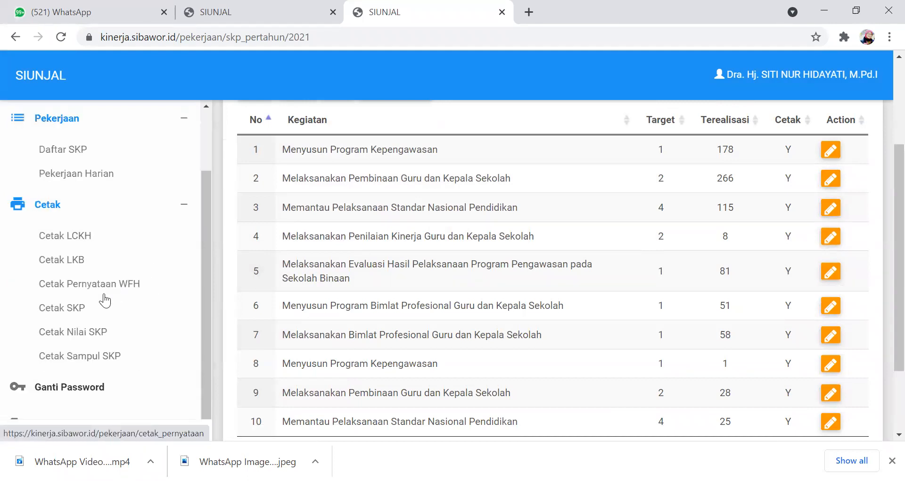
left_click(66, 311)
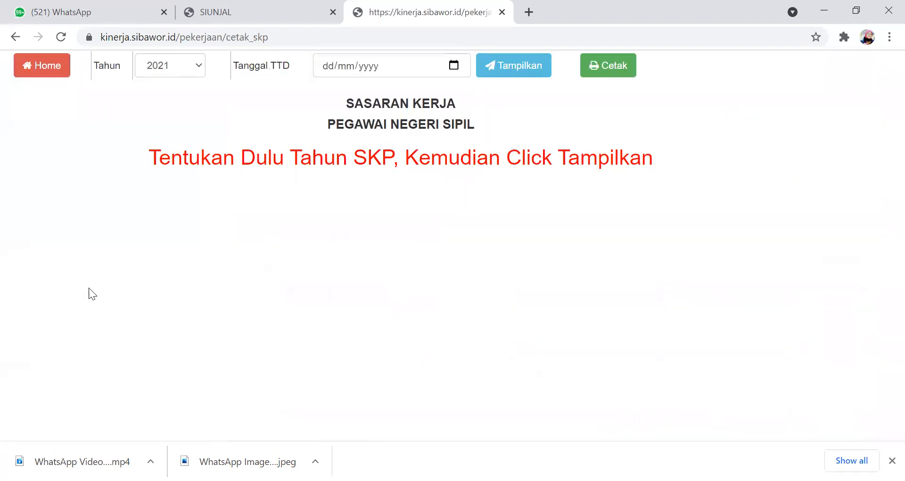
- Set the signing date (Tanggal TTD) to 30/07/2021, display the 2021 SKP, and look through its activity table
left_click(333, 68)
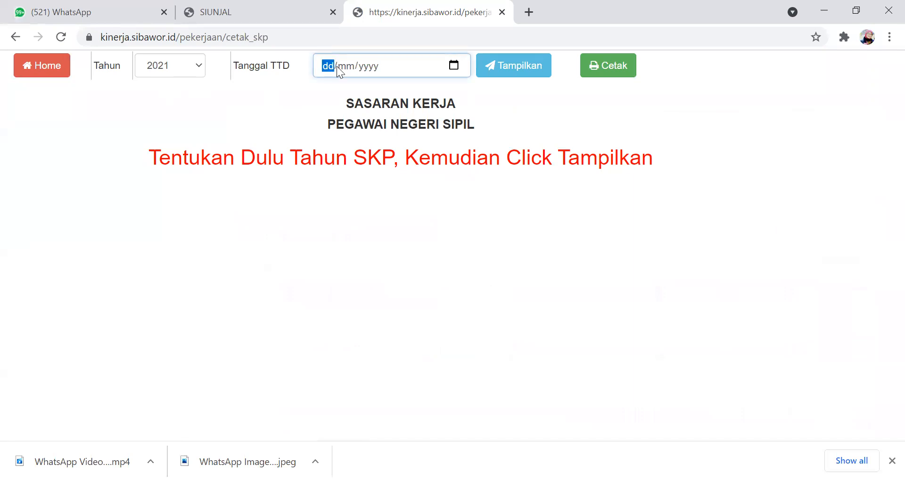
type("3")
type("0/07/202")
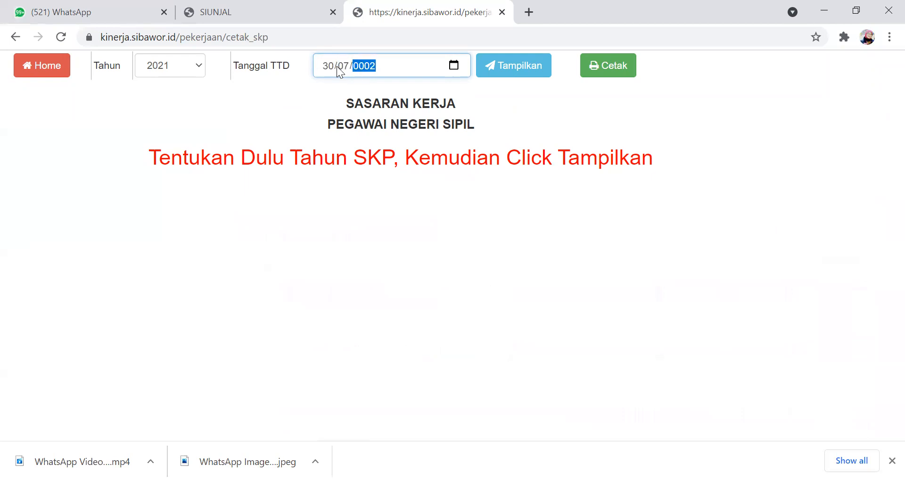
type("1")
left_click(512, 68)
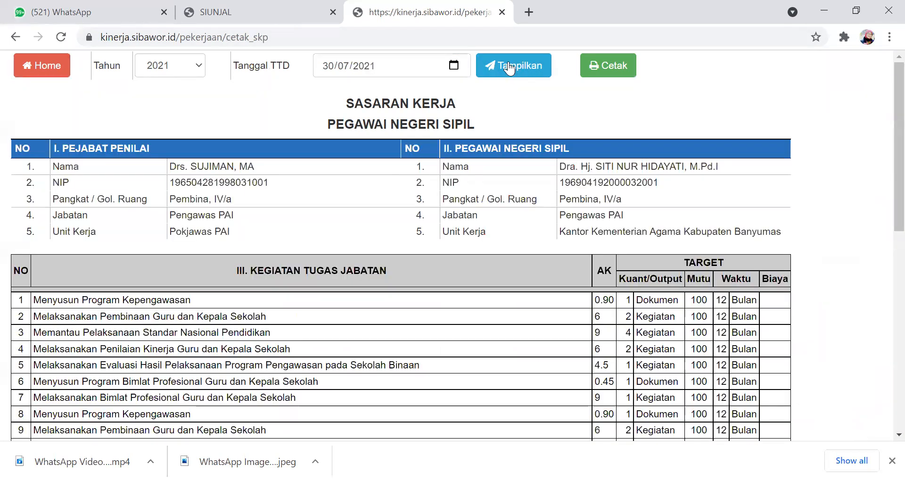
scroll(289, 255, "down", 5)
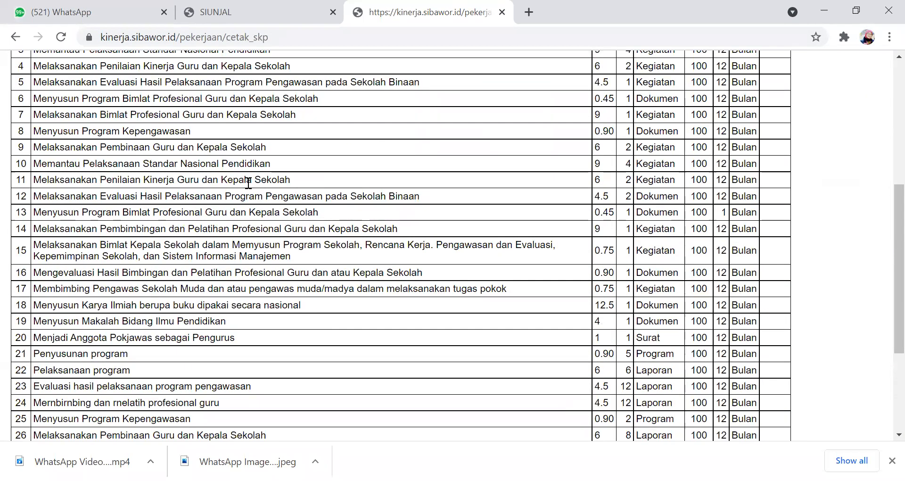
scroll(251, 175, "up", 1)
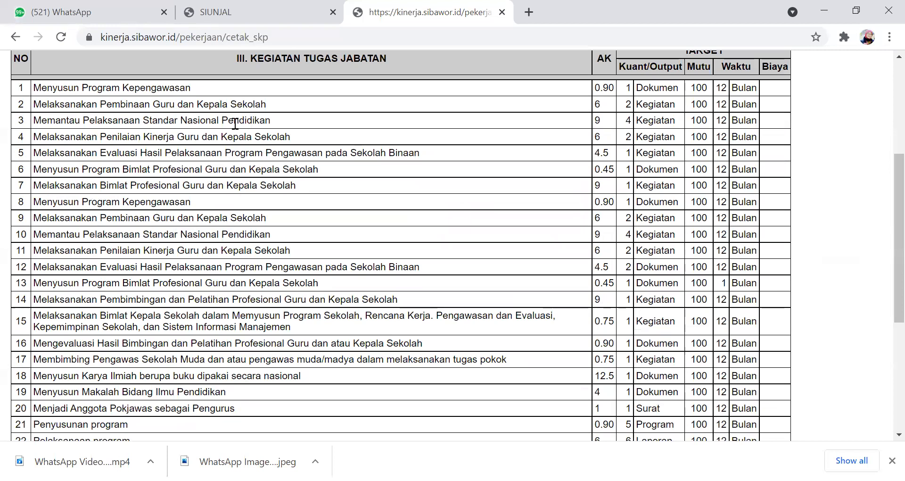
scroll(255, 179, "up", 5)
- Return to the home page, display the 2021 daily work list (Input LCKH), and start a new LCKH entry
left_click(53, 71)
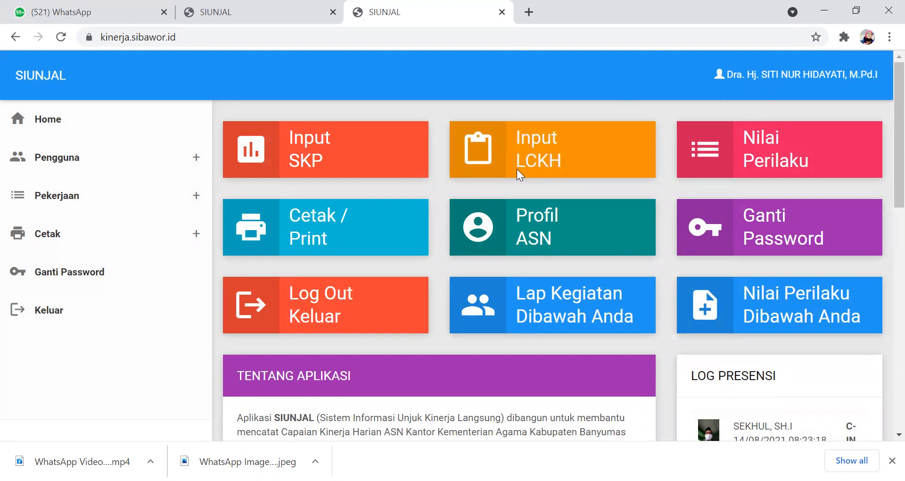
left_click(468, 151)
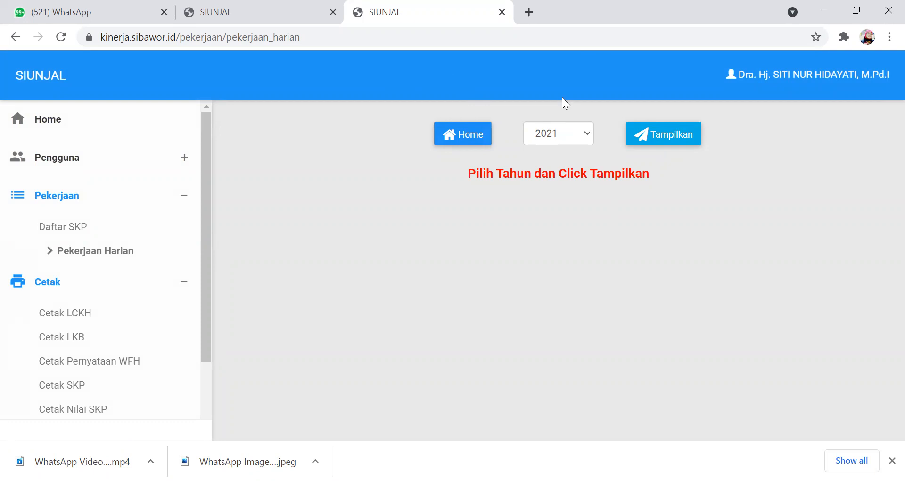
left_click(655, 139)
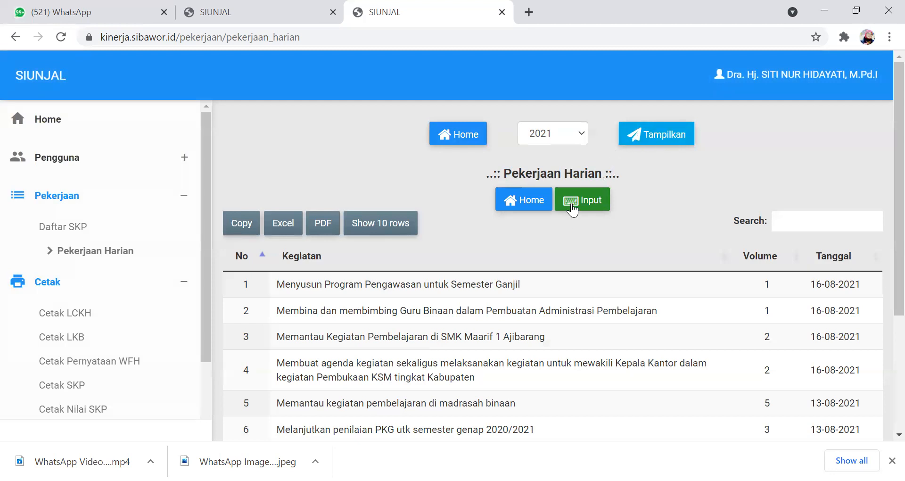
left_click(572, 208)
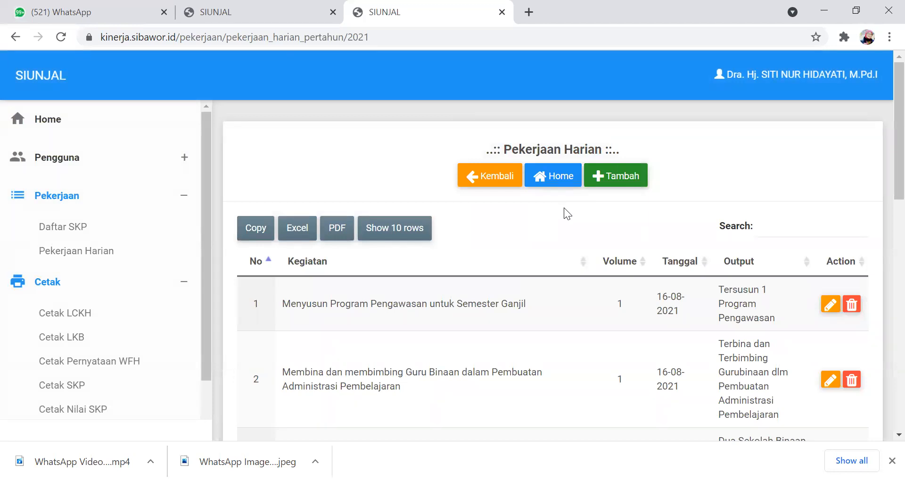
left_click(612, 179)
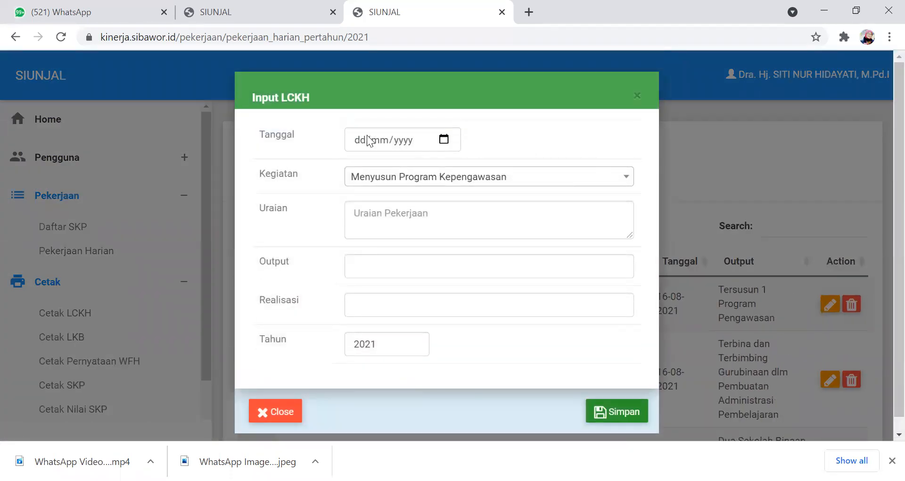
- Set the LCKH entry's date to 16/08/2021 and its activity to "Melaksanakan Pembinaan Guru dan Kepala Sekolah"
left_click(358, 139)
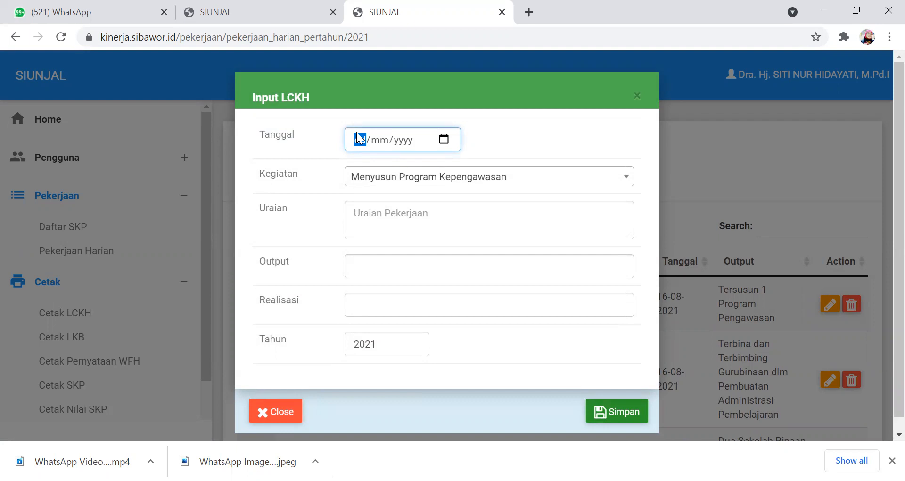
type("16/08/2021")
left_click(626, 182)
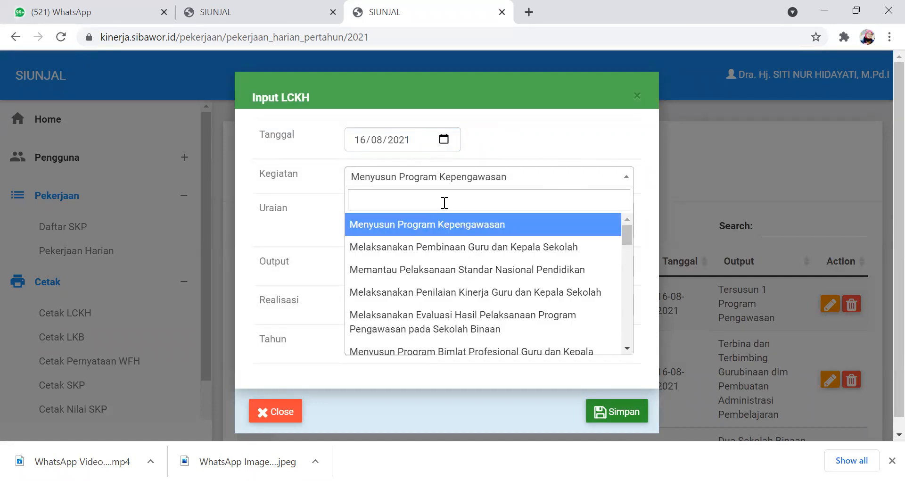
left_click(395, 248)
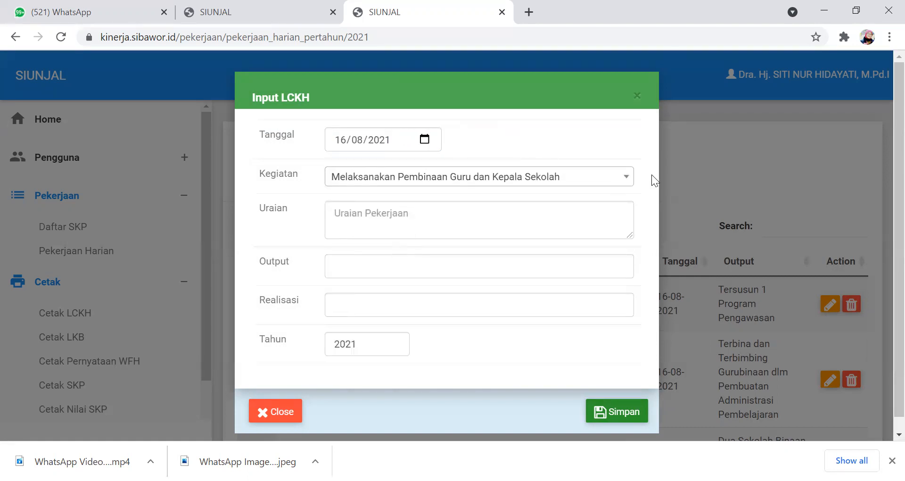
left_click(626, 177)
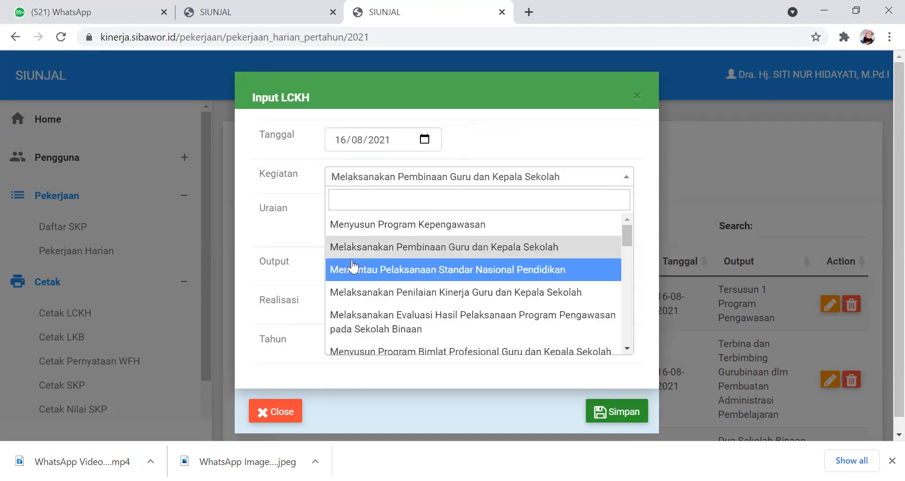
left_click(394, 252)
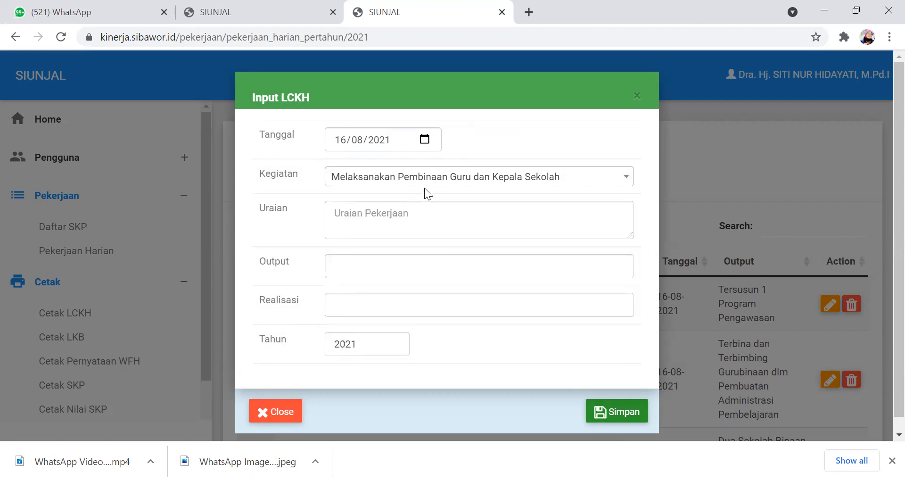
- Enter "Membina dan membimbing guru binaan dalam penyususnan administrasi pembelajaran" as the LCKH entry's description (Uraian)
left_click(355, 218)
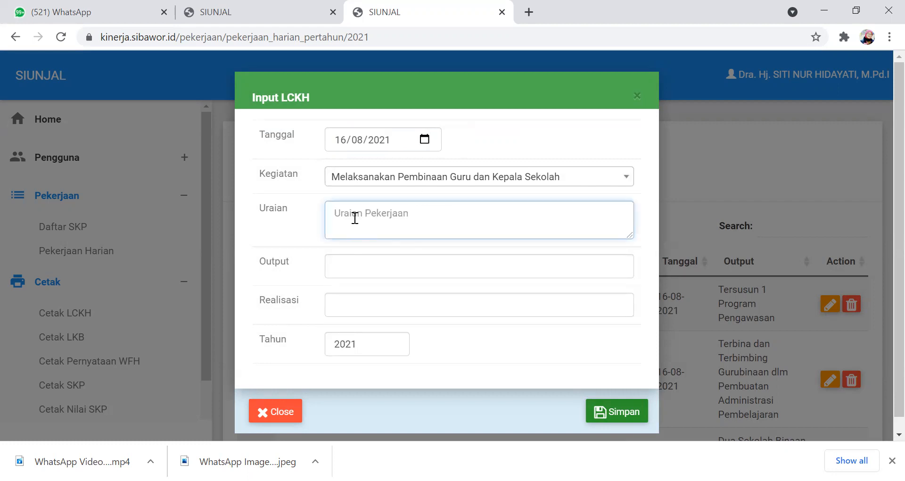
type("Mem")
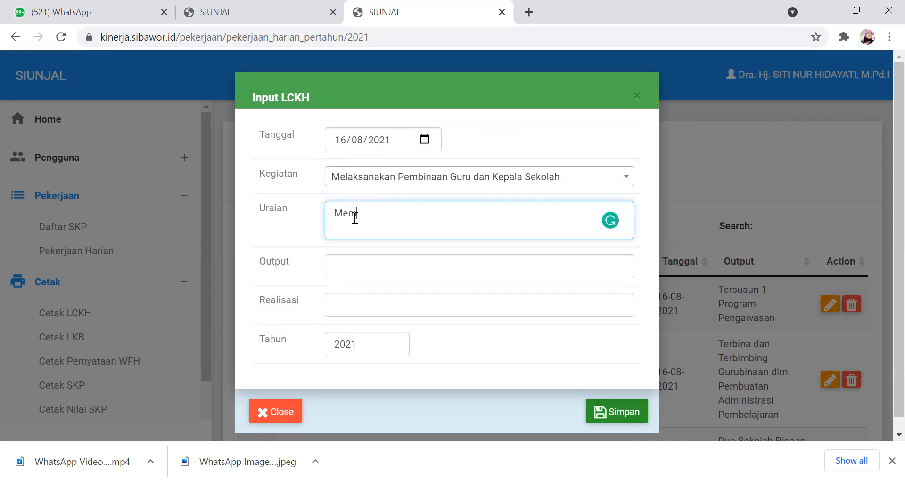
type("bina D")
key("BackSpace")
type("dan membimbing")
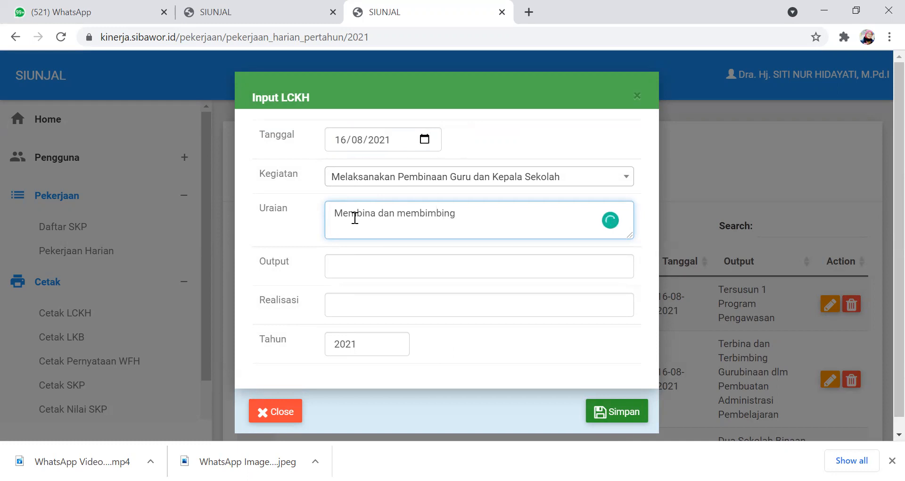
type(" guru binaan dalam penyususnan ")
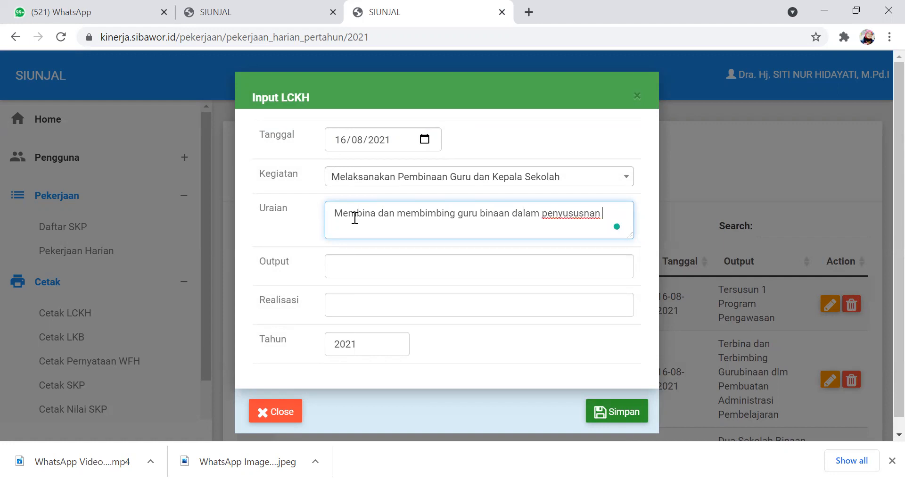
type("aa")
key("BackSpace")
type("dministrasi pembelajaran")
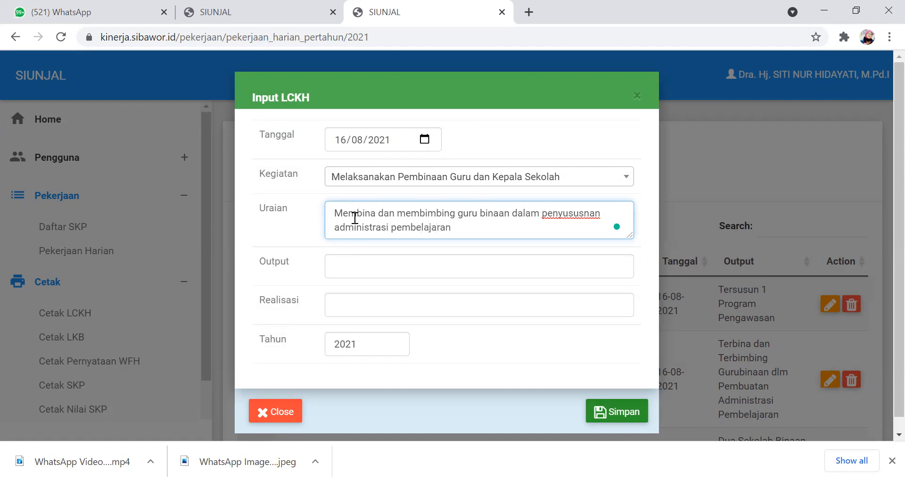
- Fill in the output as "Terbina dan terbimbing guru binaan dalam penyususnan administrasi pembelajaran", copying the closing words from the description
left_click(350, 263)
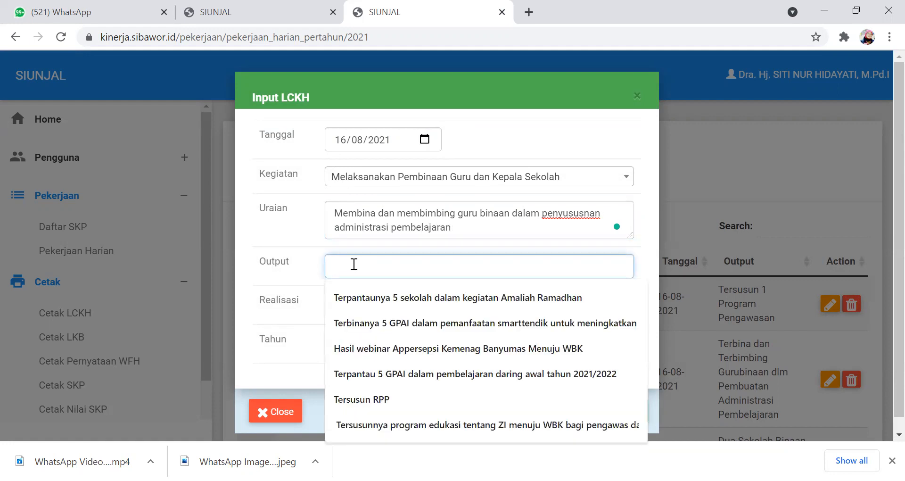
type("Te")
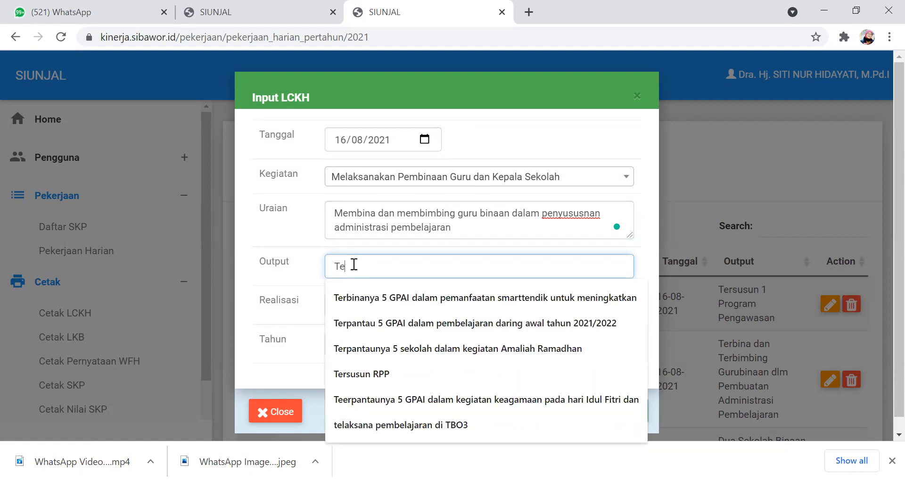
type("rbin")
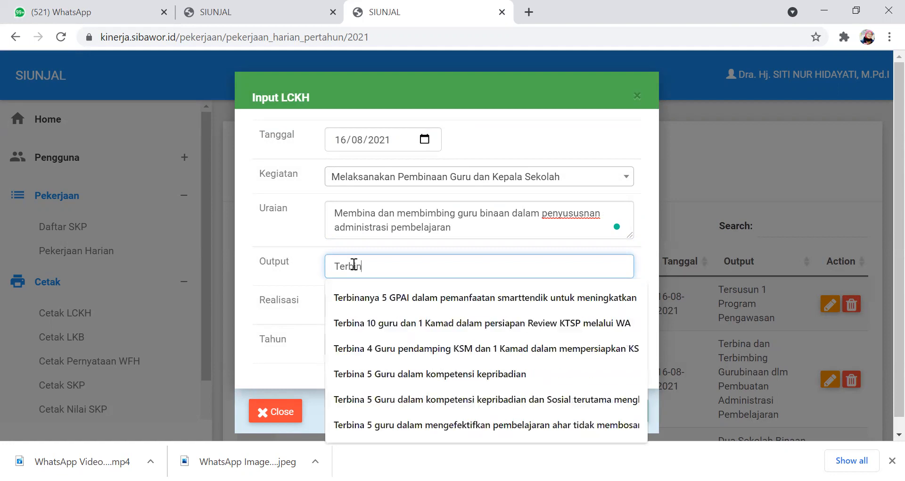
type("a dan te")
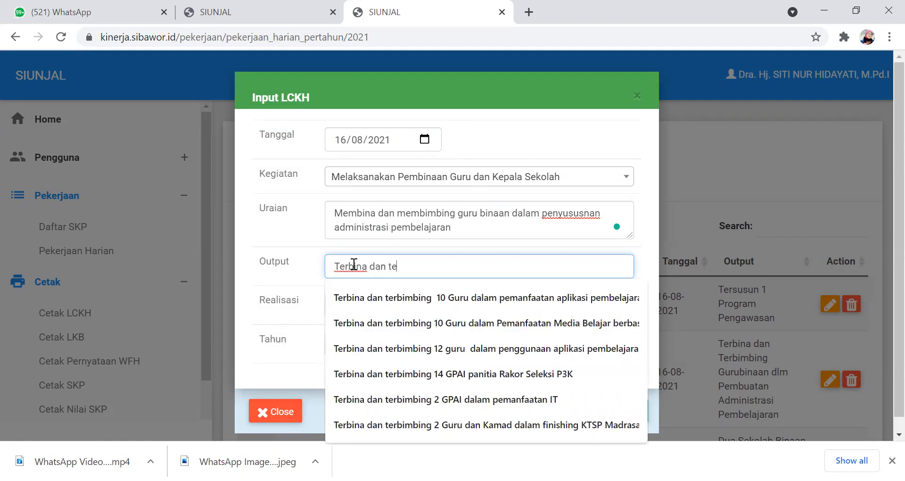
type("rbimbing")
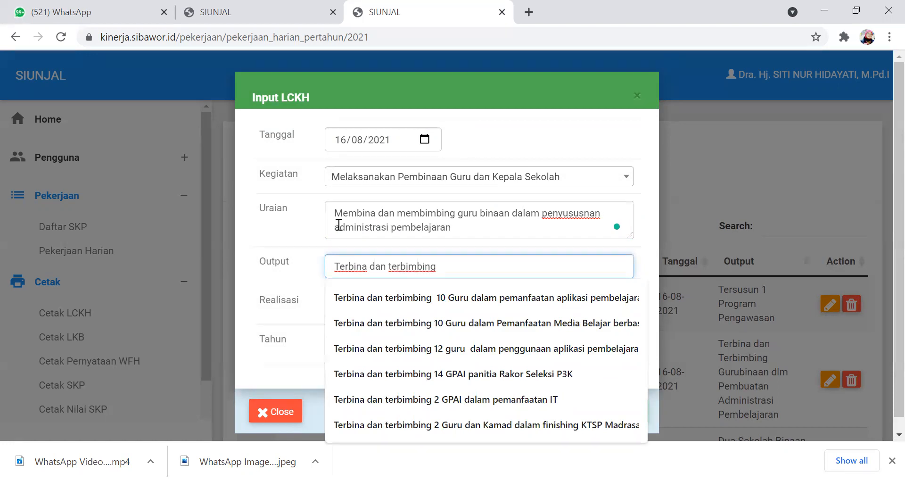
left_click_drag(456, 213, 513, 230)
key("ctrl+c")
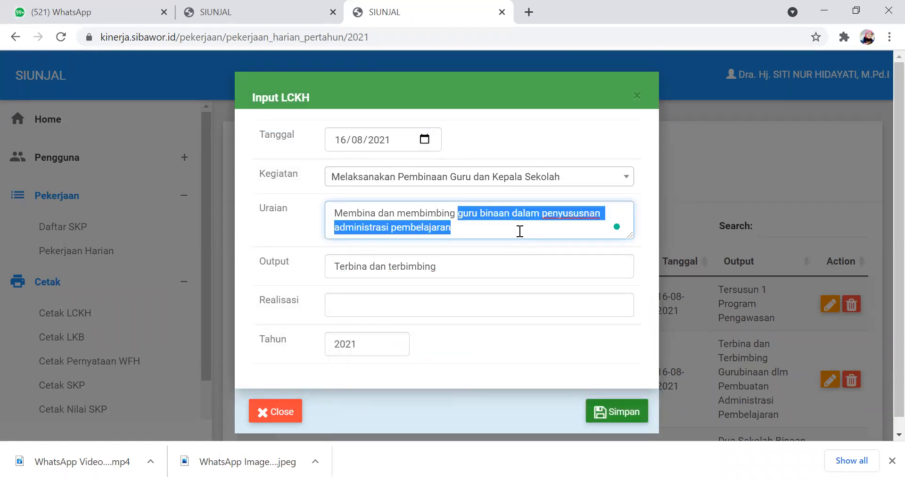
left_click(467, 265)
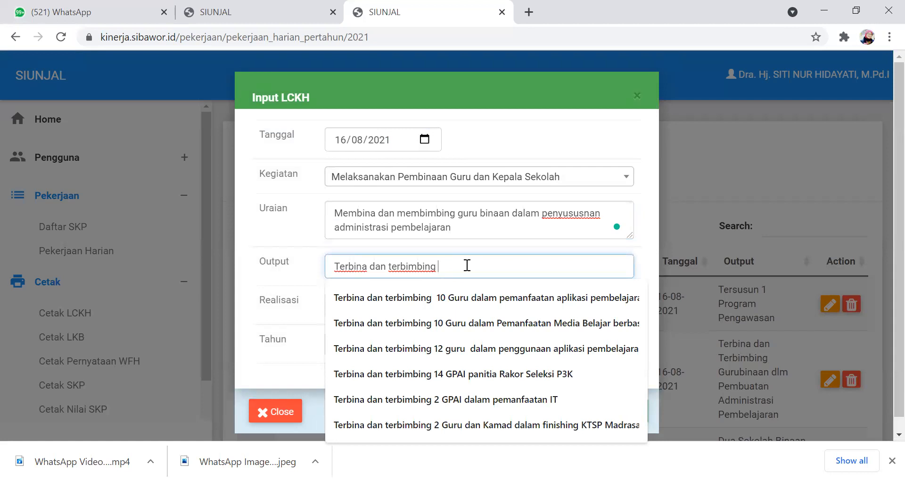
key("ctrl+v")
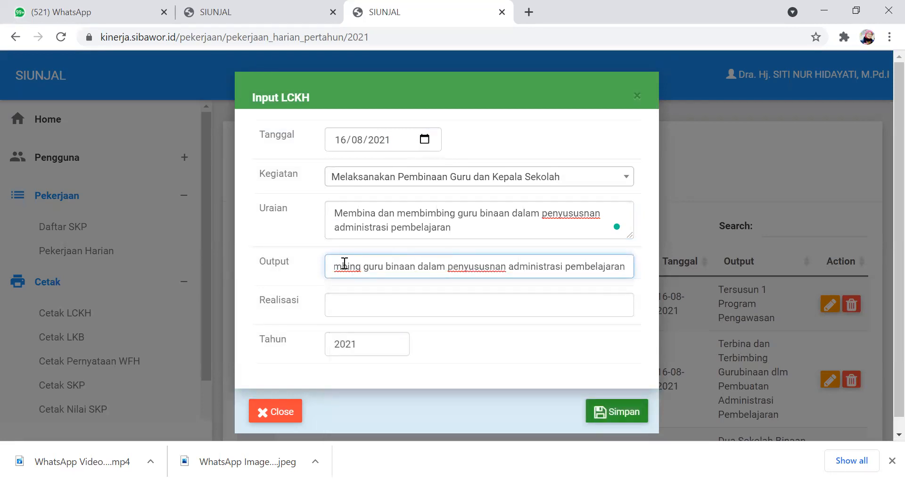
- Set the realisation (Realisasi) of the new LCKH entry to 4
left_click(334, 296)
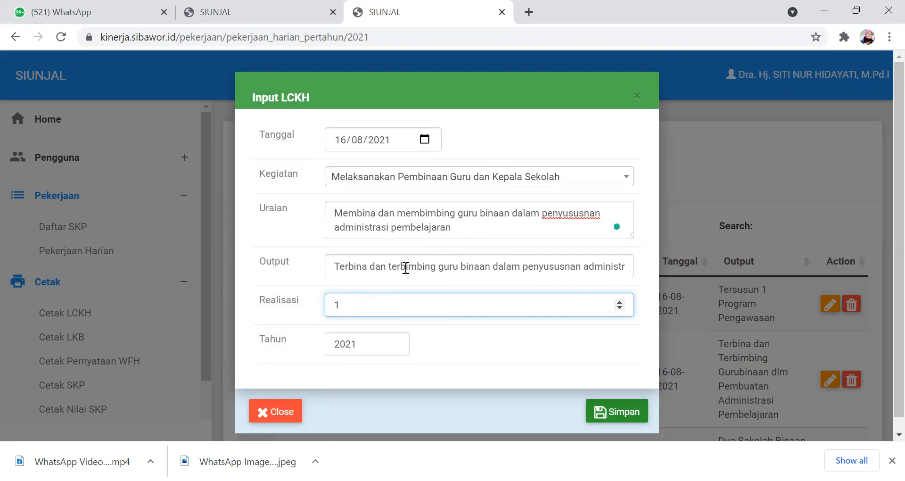
left_click_drag(352, 299, 299, 299)
type("4")
left_click_drag(345, 304, 329, 302)
key("BackSpace")
type("1")
key("BackSpace")
key("Return")
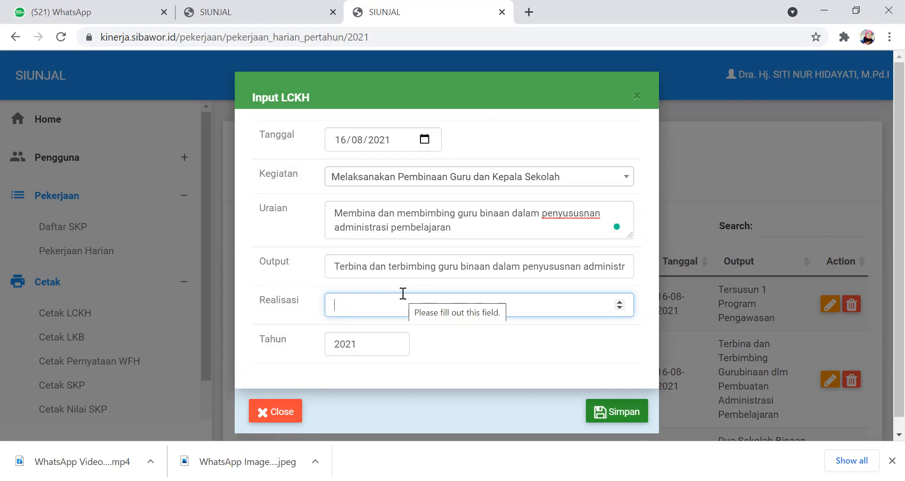
type("4")
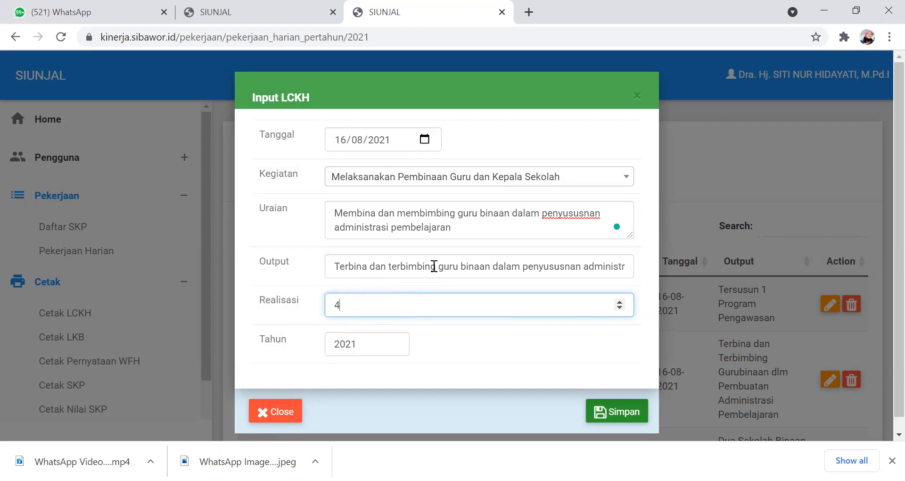
- Save the LCKH entry and start another dated 16/08/2021, keeping "Menyusun Program Kepengawasan" as its activity (Kegiatan)
left_click(601, 417)
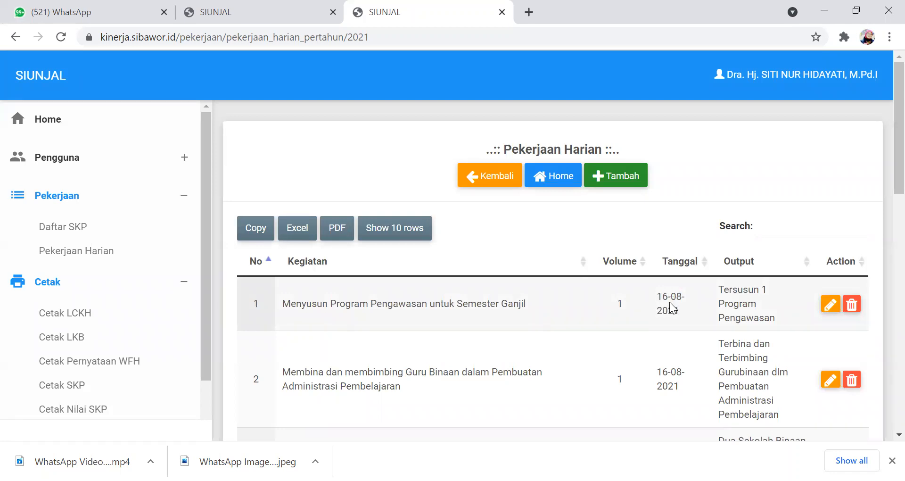
left_click(605, 177)
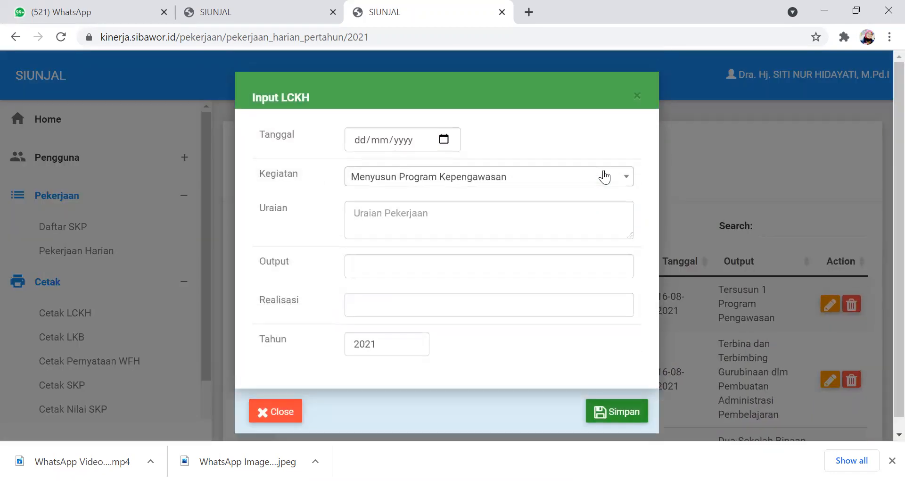
left_click(362, 141)
type("16/08/")
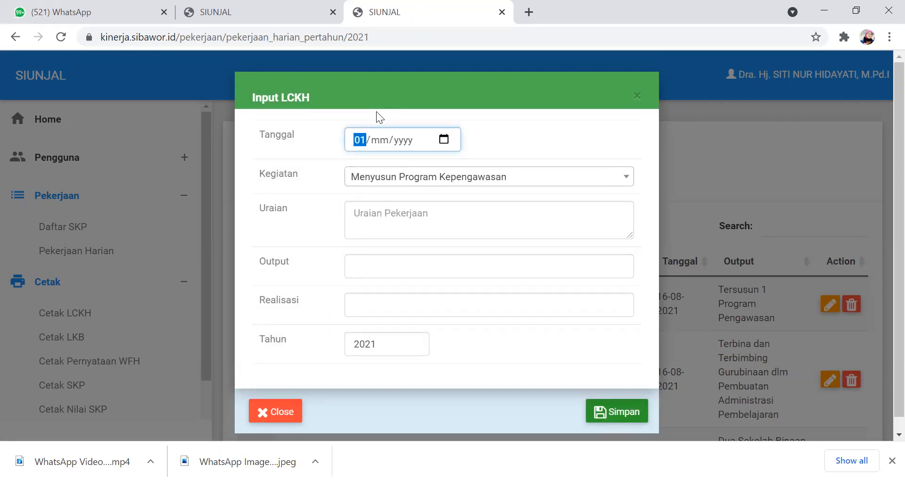
type("2021")
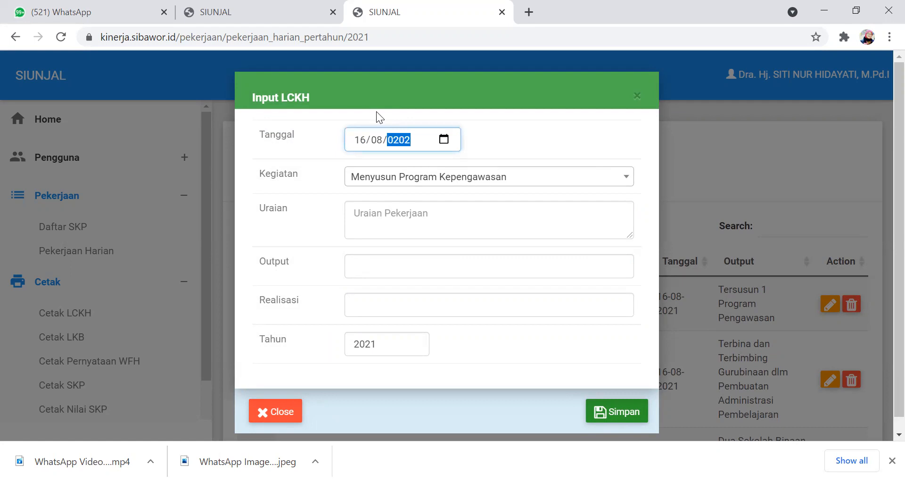
left_click(621, 177)
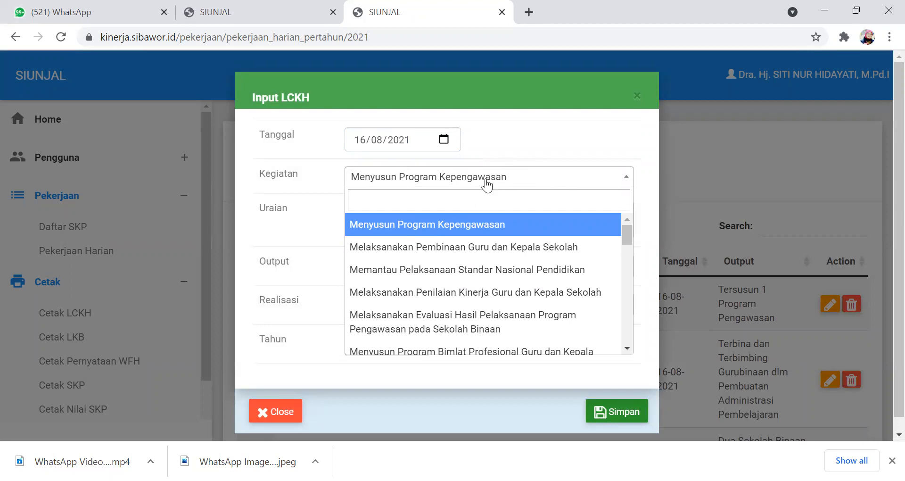
left_click(533, 182)
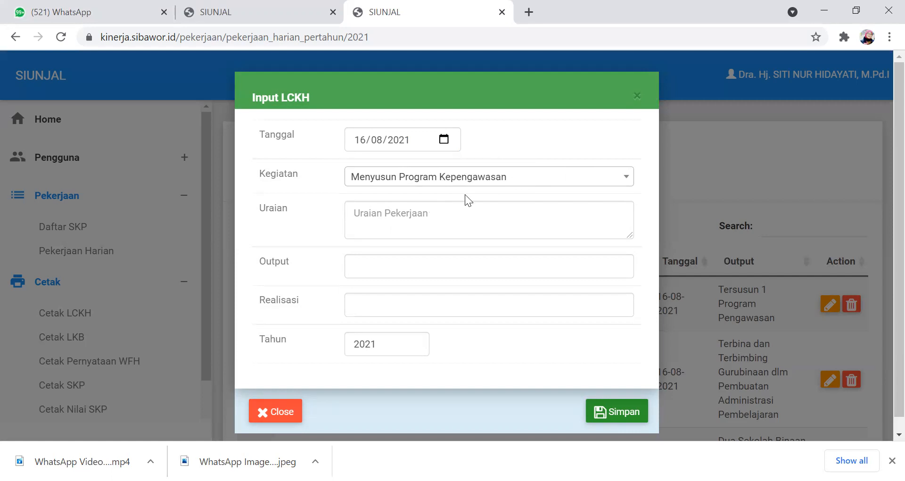
- Enter "Menyusun program dan melaksanakan program pengawasan berupa melaksanakan tugas dari kepala kantor untuk memimpin rapat" as the entry's description (Uraian)
left_click(430, 213)
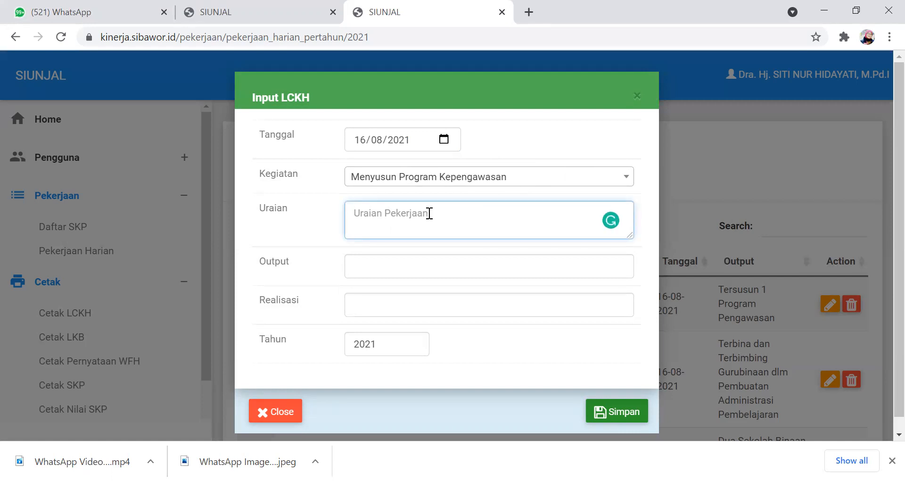
type("Menyusun program dan melak")
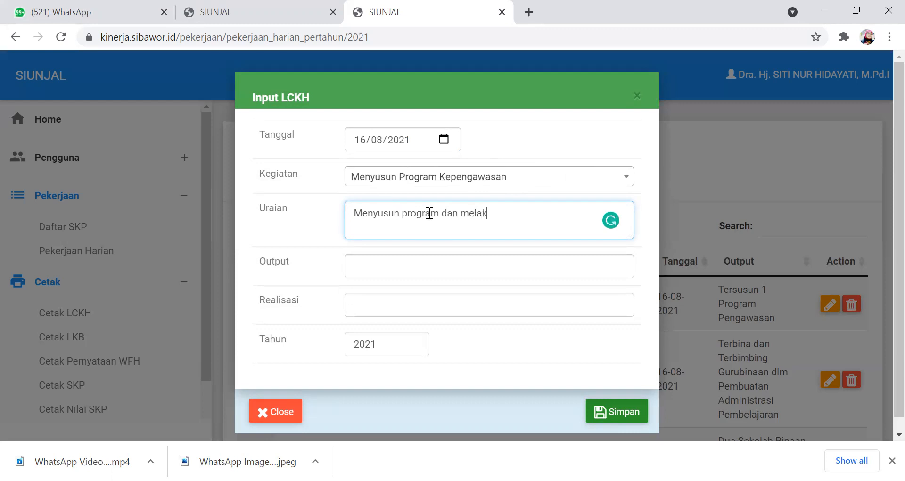
type("sanakan program kompetend")
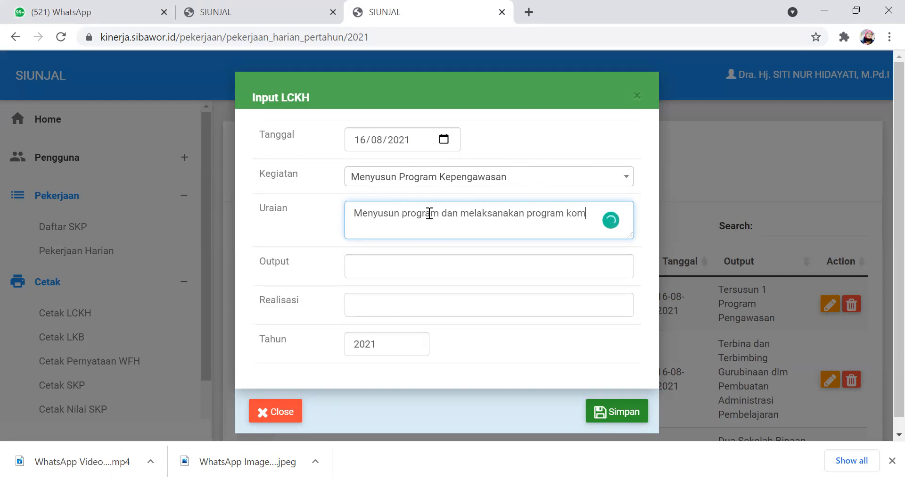
key("BackSpace")
type("si")
key("BackSpace")
key("BackSpace")
key("BackSpace")
key("BackSpace")
key("BackSpace")
key("BackSpace")
key("BackSpace")
key("BackSpace")
key("BackSpace")
key("BackSpace")
key("BackSpace")
type("pengawasan ")
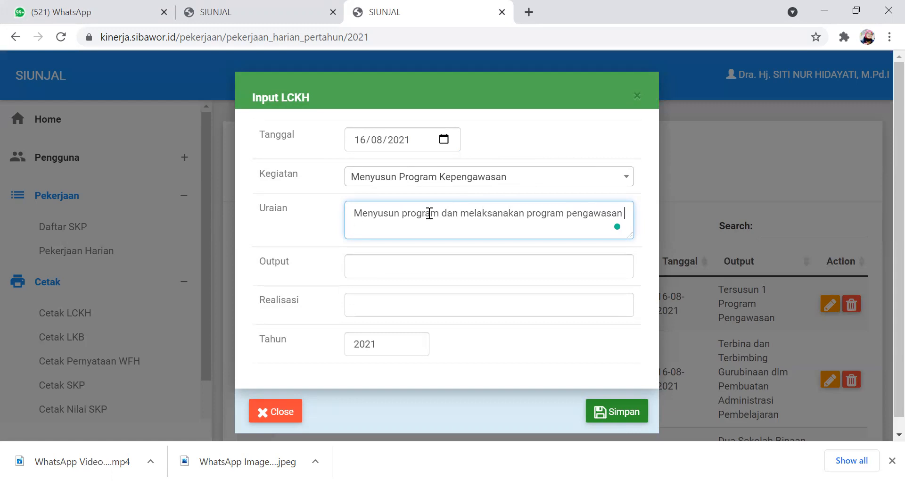
type("berupa melaksanakan t")
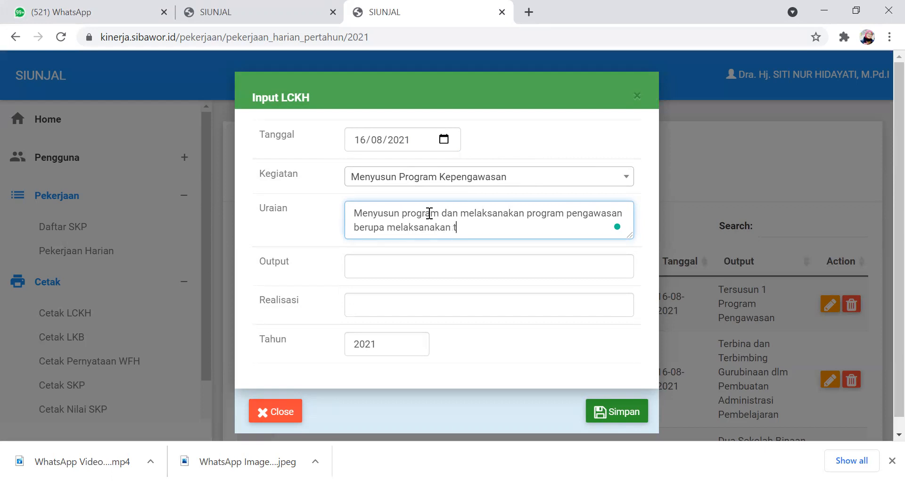
type("ugas dari kepala kan")
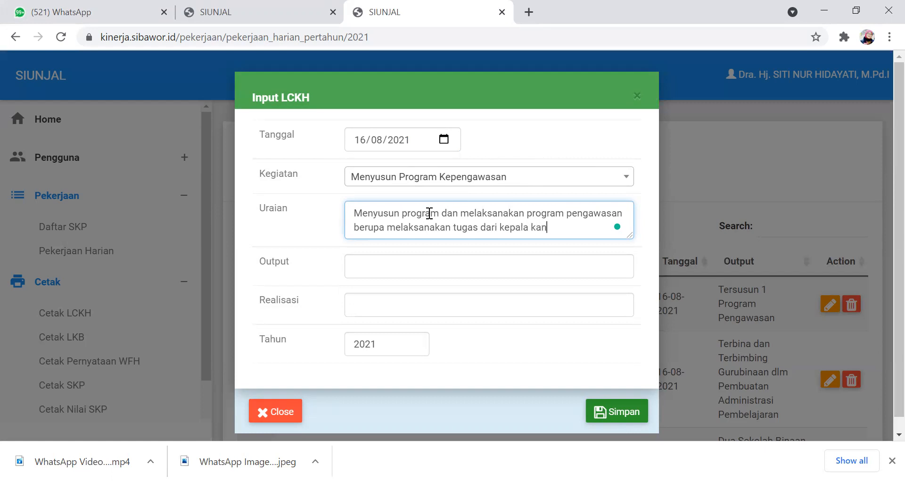
type("tor untuk memimp")
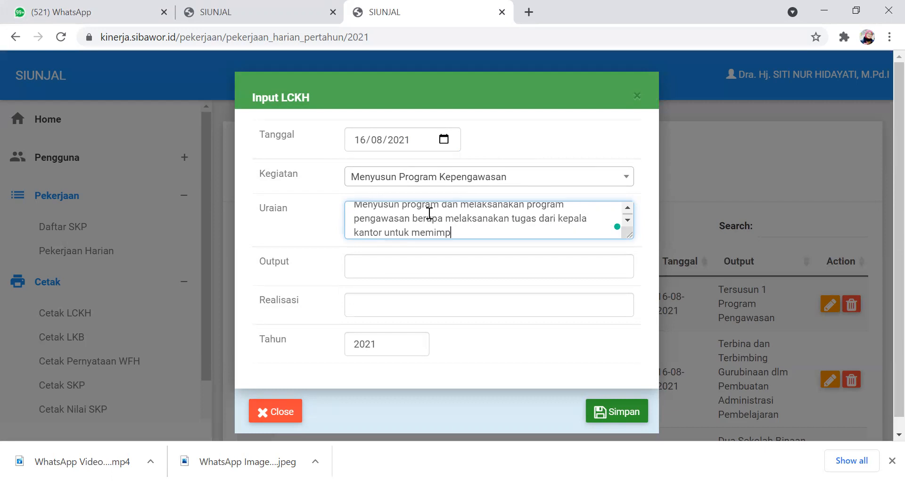
type("in rapat")
- Fill in the output as "Tersusun program pengawasan dan pelakasanaan program" and set the realisation (Realisasi) to 2
left_click(365, 264)
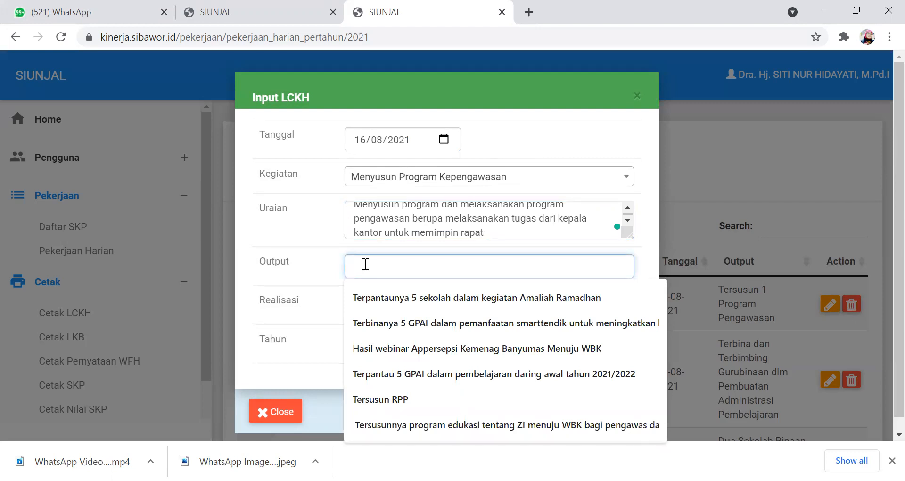
type("Tersusu")
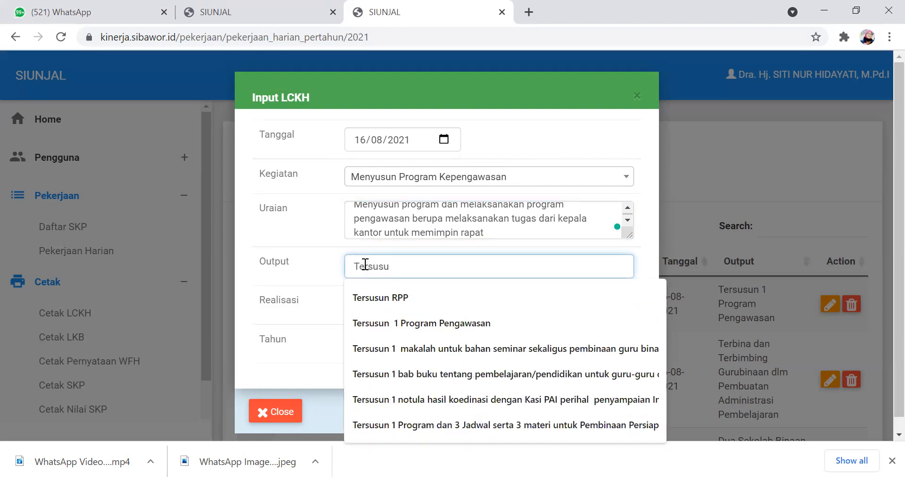
type("n program ")
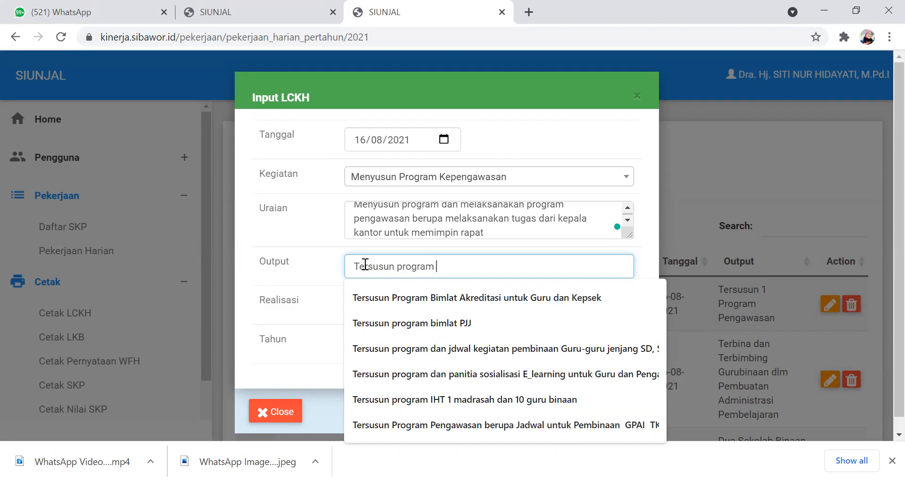
type("pen")
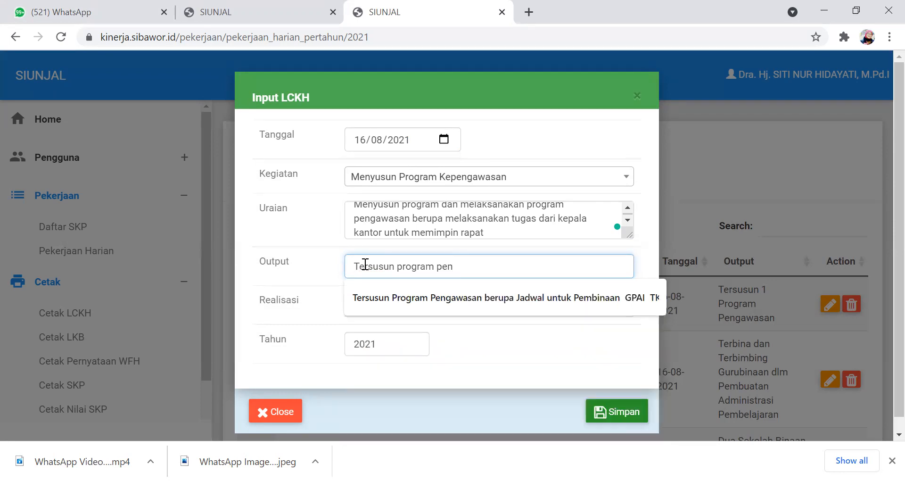
type("gawasan")
type("dan pelakasan")
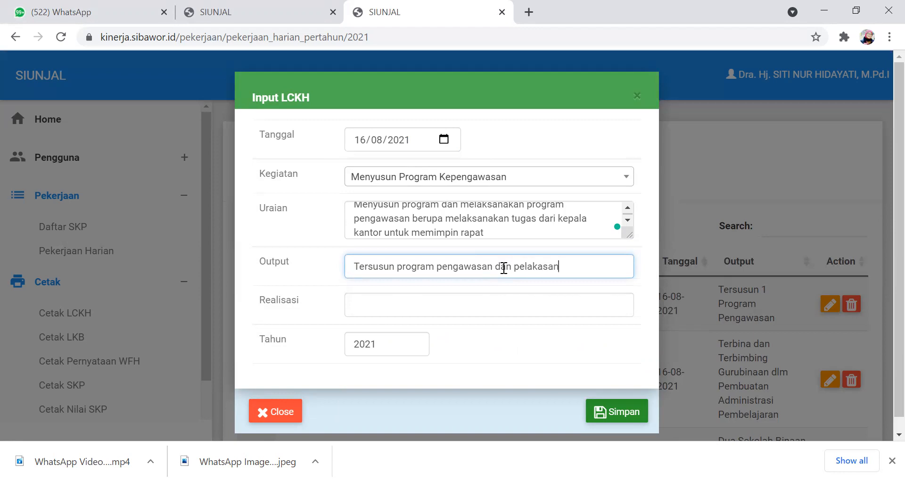
type("aan program")
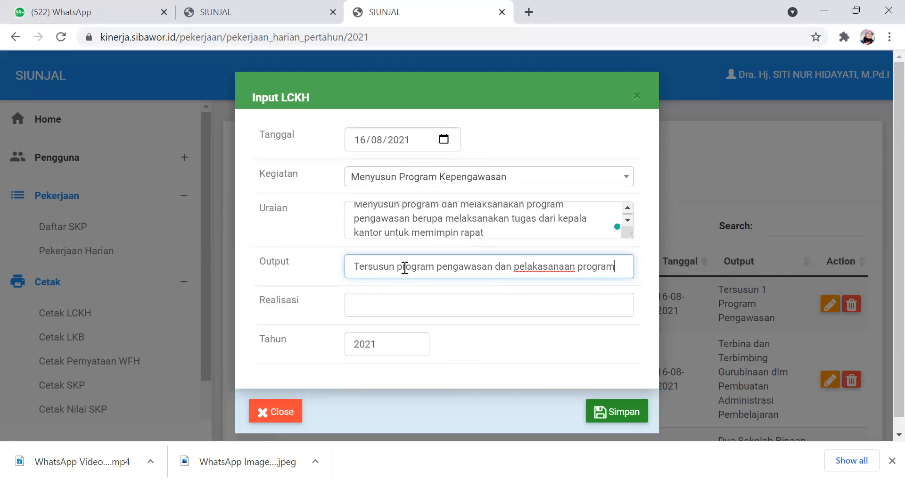
left_click(362, 302)
type("2")
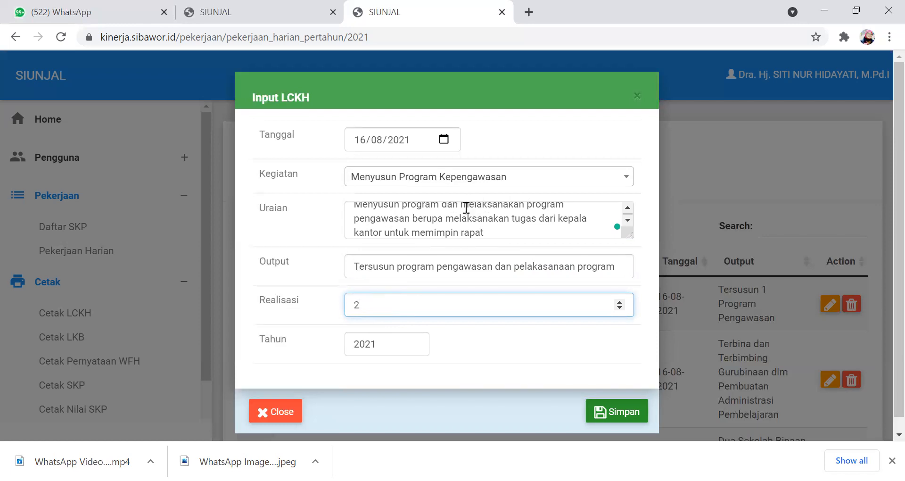
- Remove "dan melaksanakan" from the entry's description and "dan pelakasanaan" from its output
left_click_drag(443, 205, 523, 208)
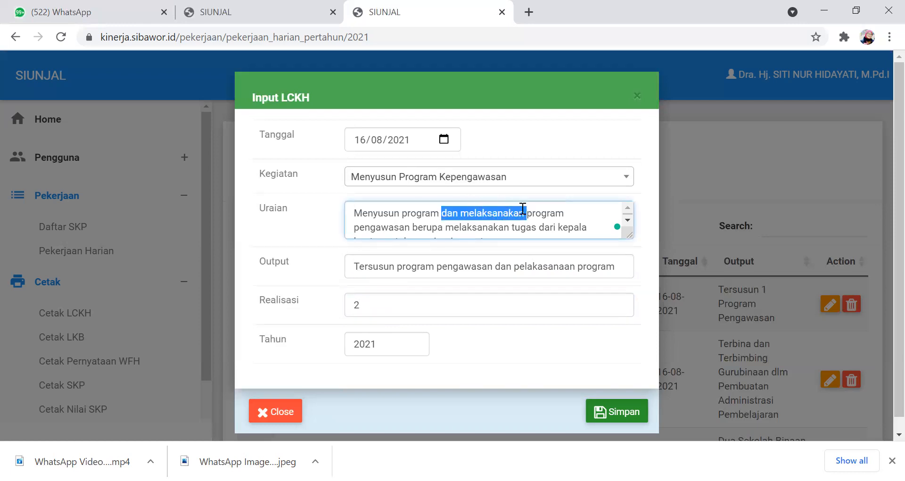
key("BackSpace")
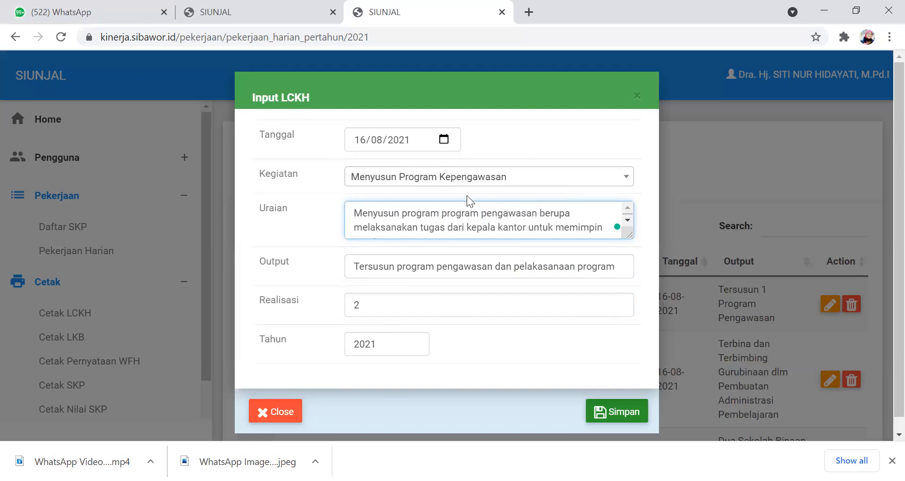
left_click_drag(496, 266, 576, 269)
key("BackSpace")
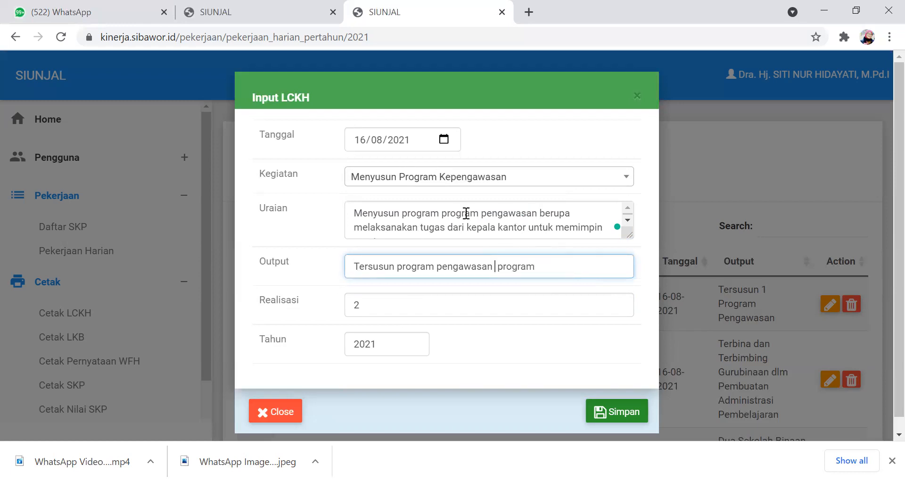
- Copy the description's closing words "pengawasan berupa melaksanakan tugas dari kepala kantor untuk memimpin rapat" to the end of the output text
left_click_drag(481, 211, 600, 233)
key("ctrl+c")
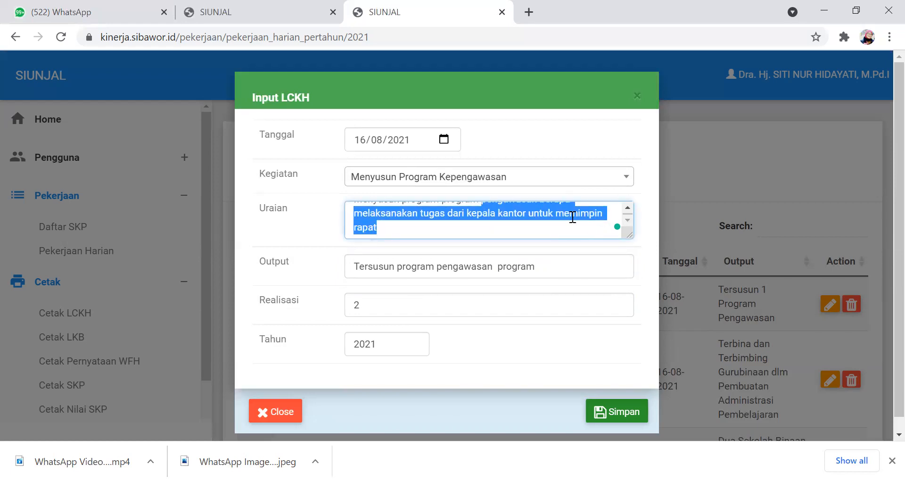
left_click(550, 258)
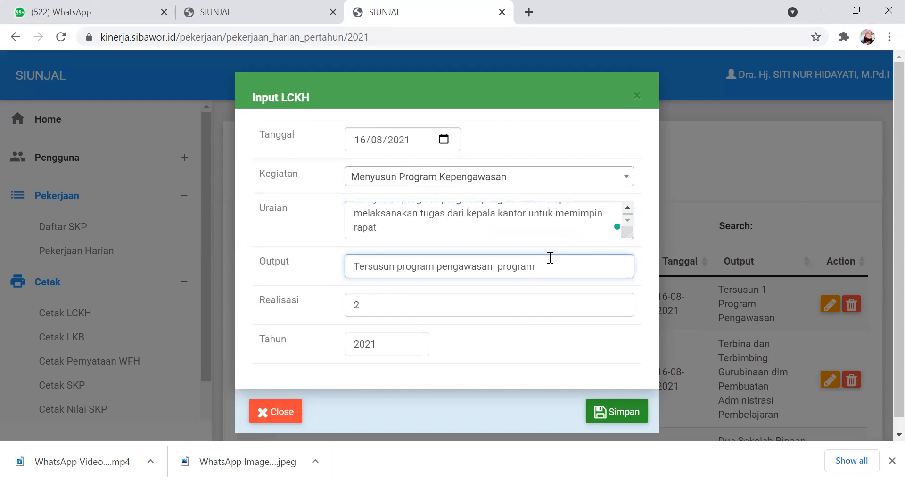
key("ctrl+v")
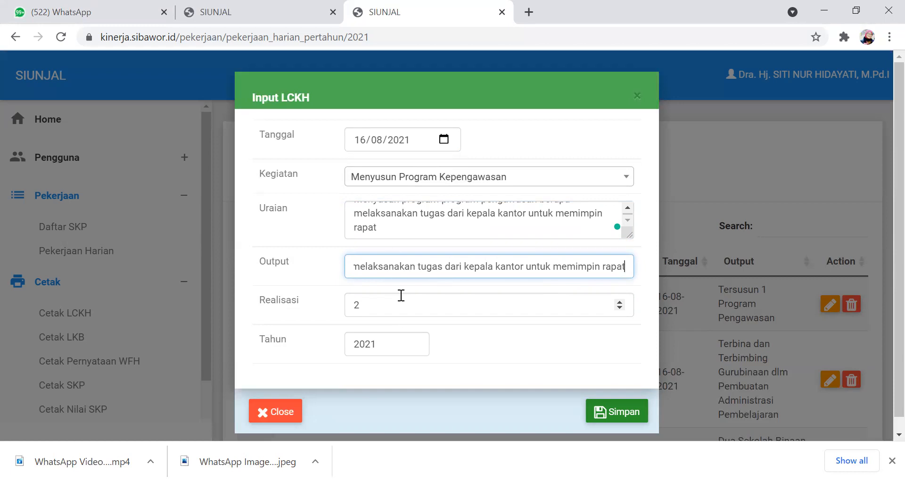
- Set the entry's realisation (Realisasi) to 1 and save the entry
left_click(372, 293)
key("BackSpace")
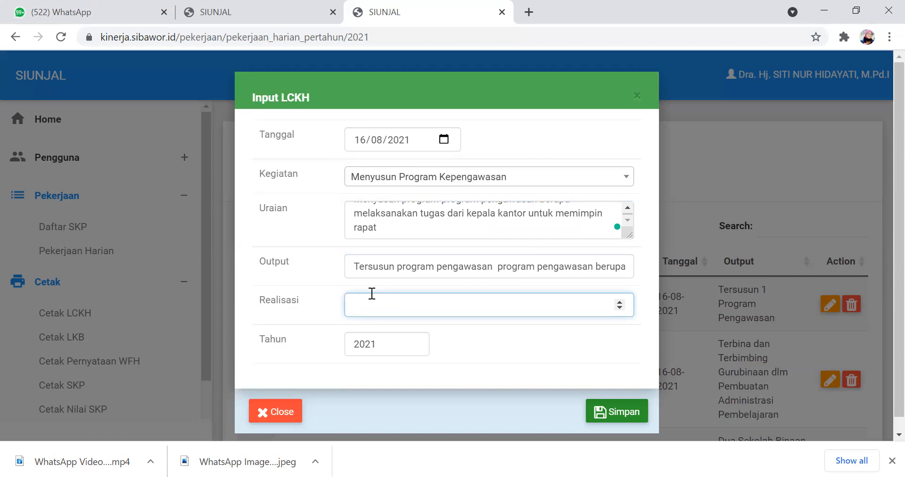
type("1")
left_click(605, 413)
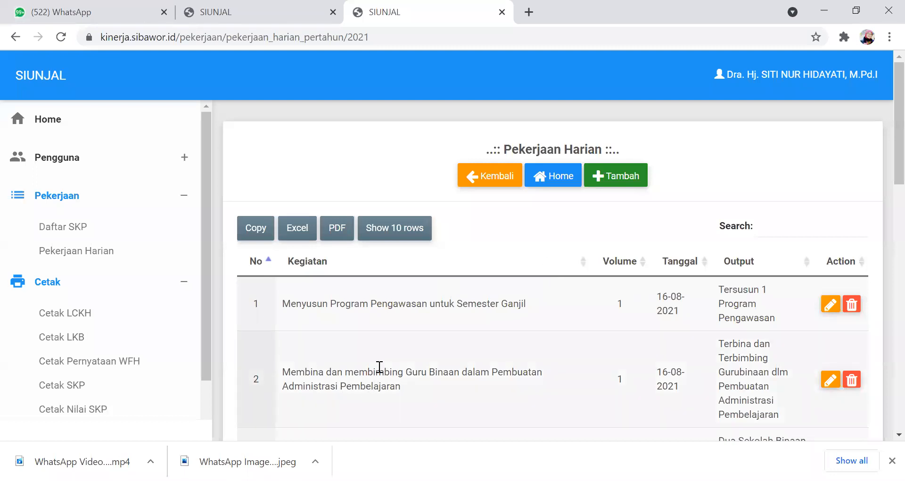
- Add a new LCKH entry dated 16/08/2021
left_click(602, 174)
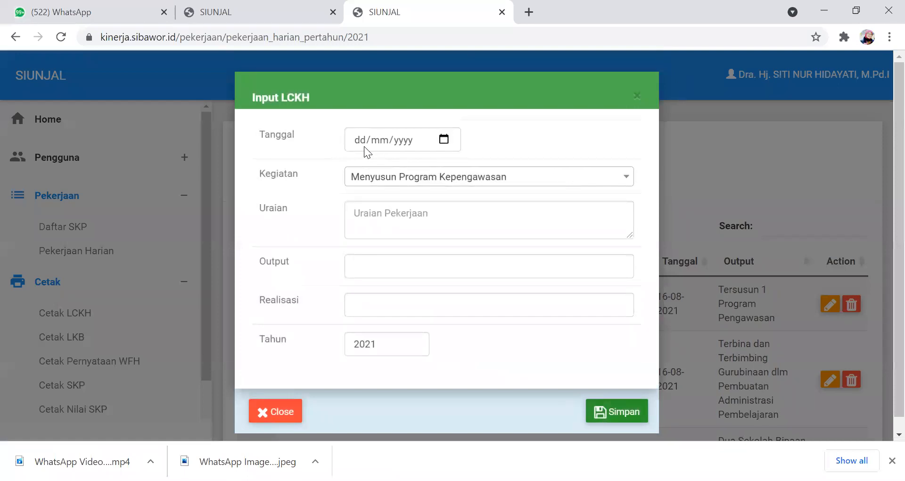
left_click(361, 128)
type("16/0")
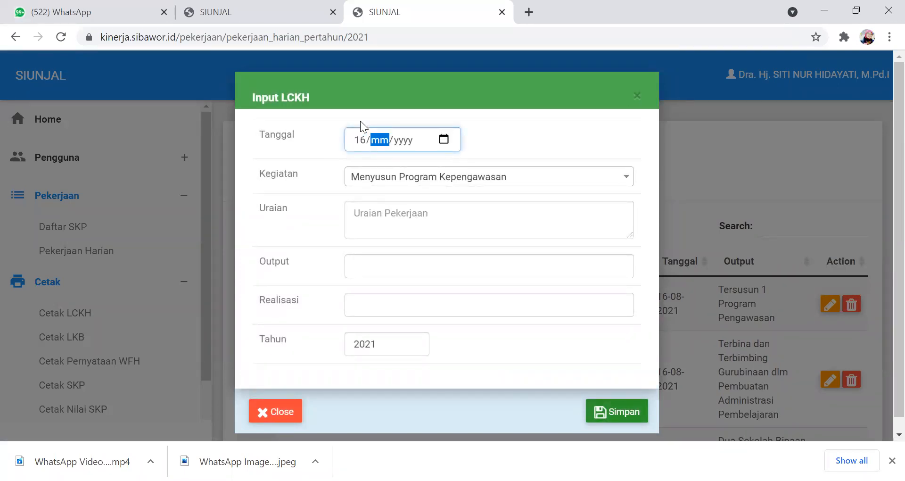
type("8/202")
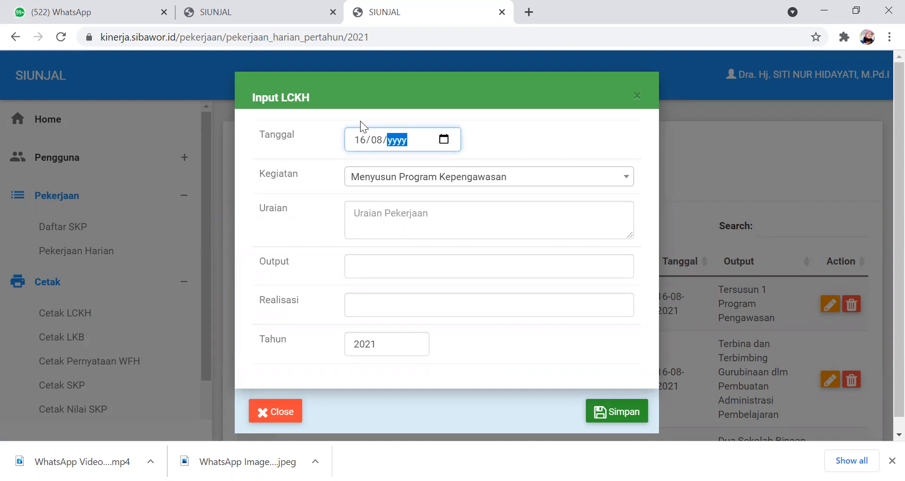
type("1")
- Enter "Melaksanakan program berupa instruksi dari pimpinan untuk memimipin rapat" as the new entry's description (Uraian)
left_click(438, 217)
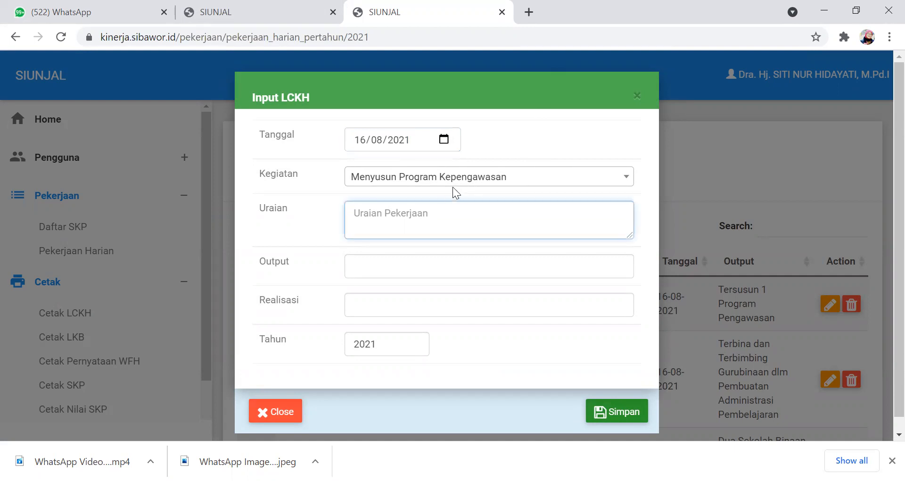
type("Mela")
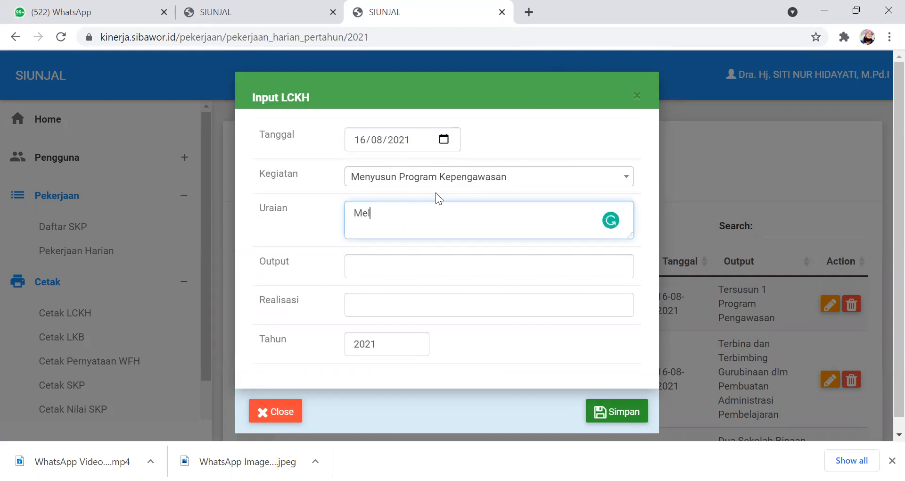
key("BackSpace")
key("BackSpace")
key("BackSpace")
key("BackSpace")
type("m")
key("BackSpace")
type("Melaksanakan program")
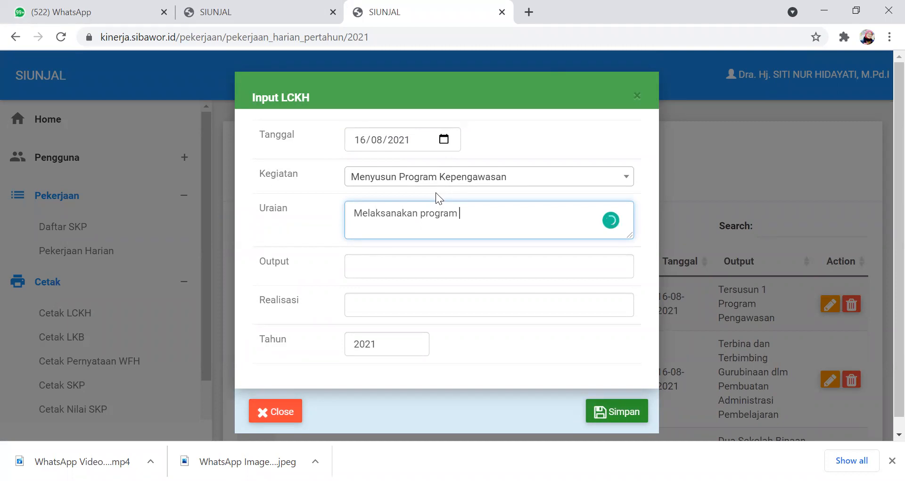
type("berupa instruk")
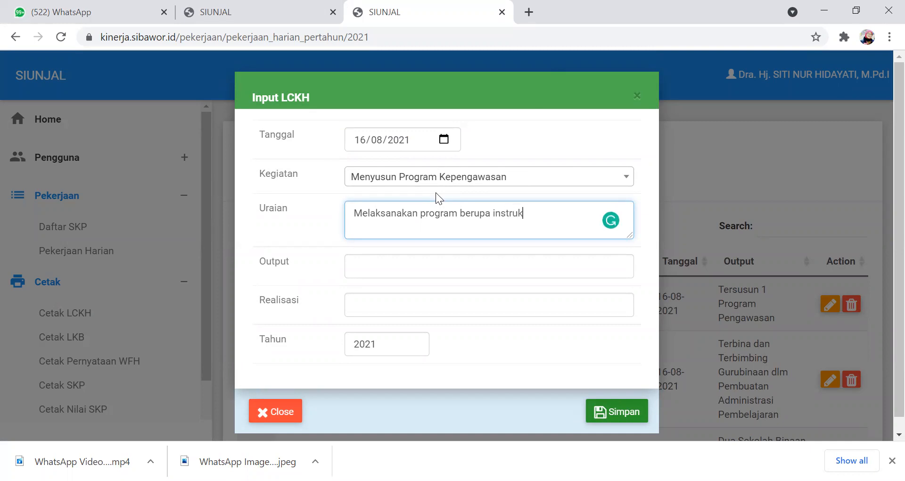
type("si dari pimpinan unt")
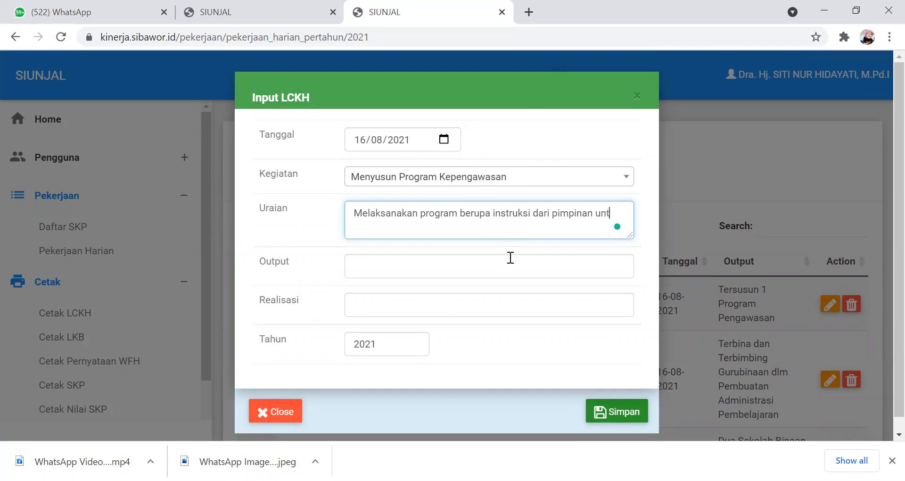
type("uk memimipin rapat")
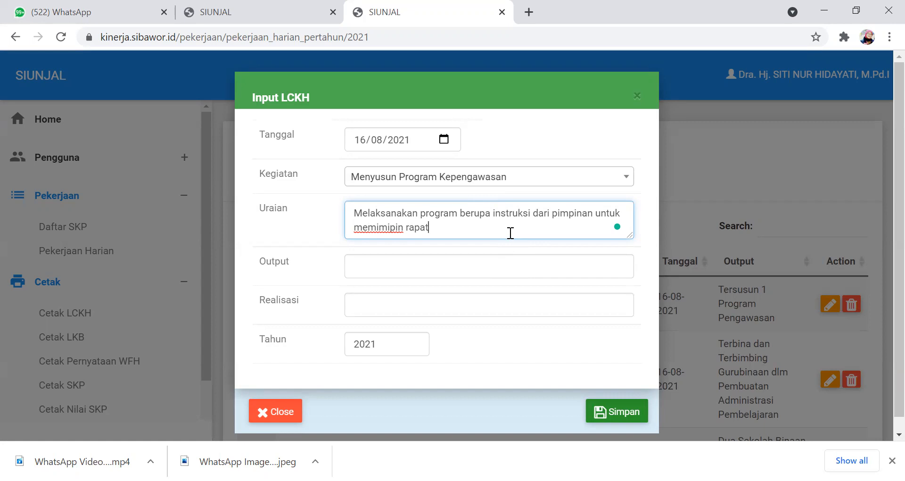
- Enter "Terlaksana Program" as the new entry's output
left_click(369, 267)
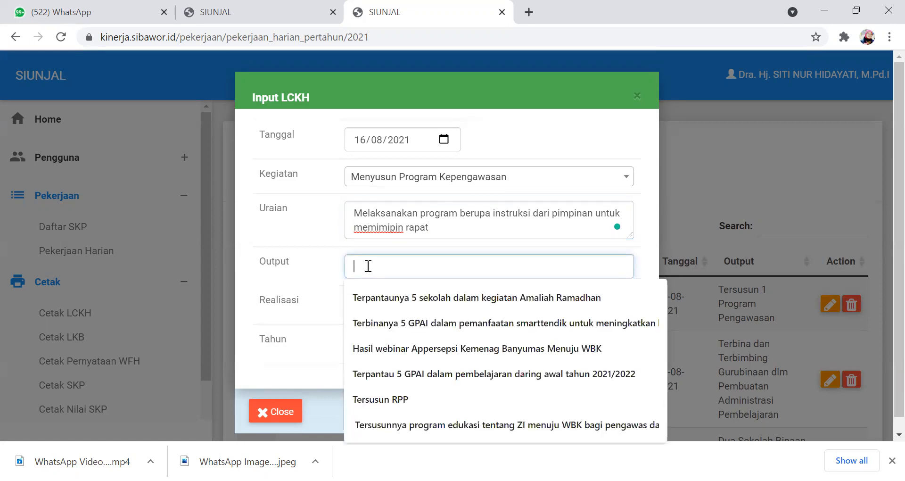
type("1")
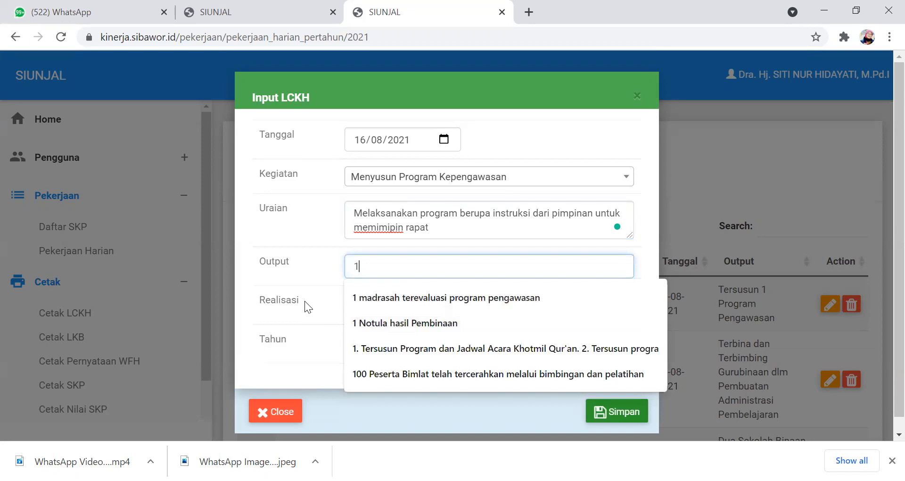
key("BackSpace")
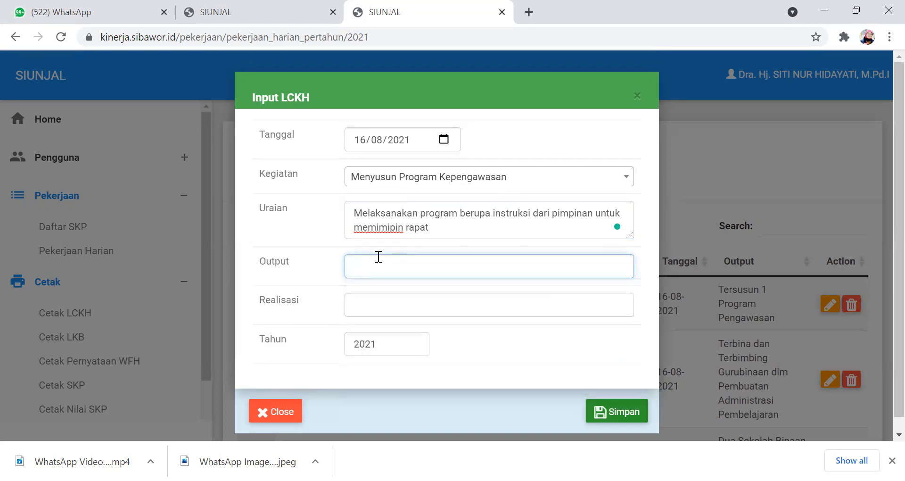
type("Tersusu")
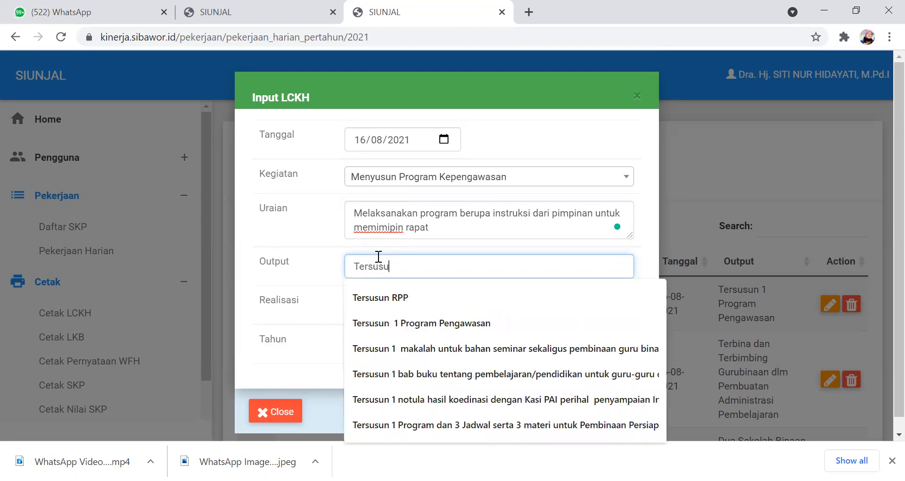
type("n Pr")
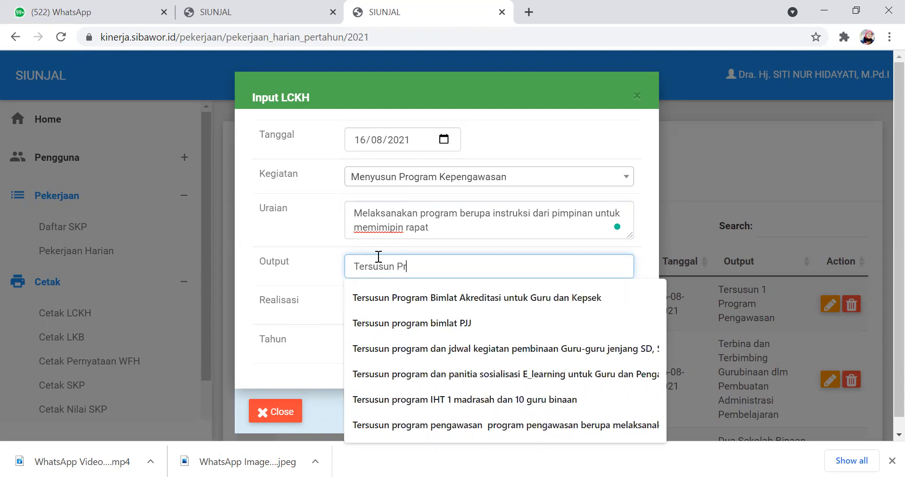
type("ogram")
left_click_drag(392, 266, 366, 264)
type("rlak")
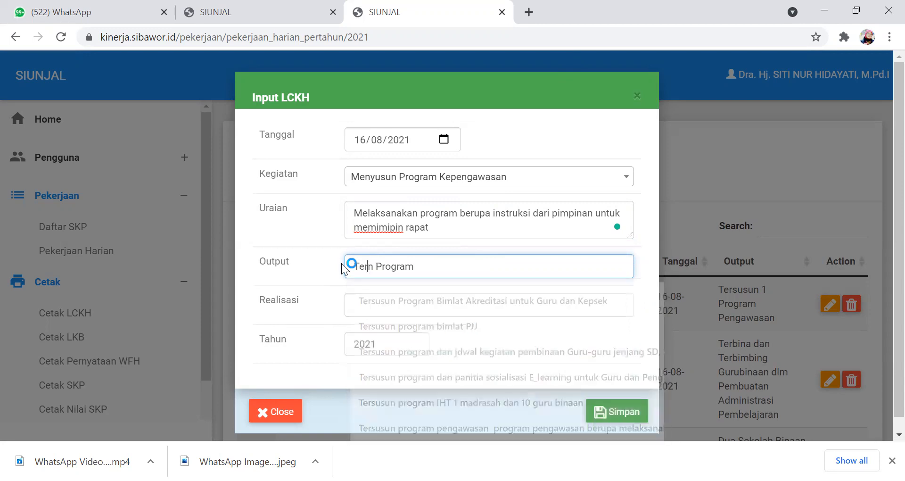
type("sana")
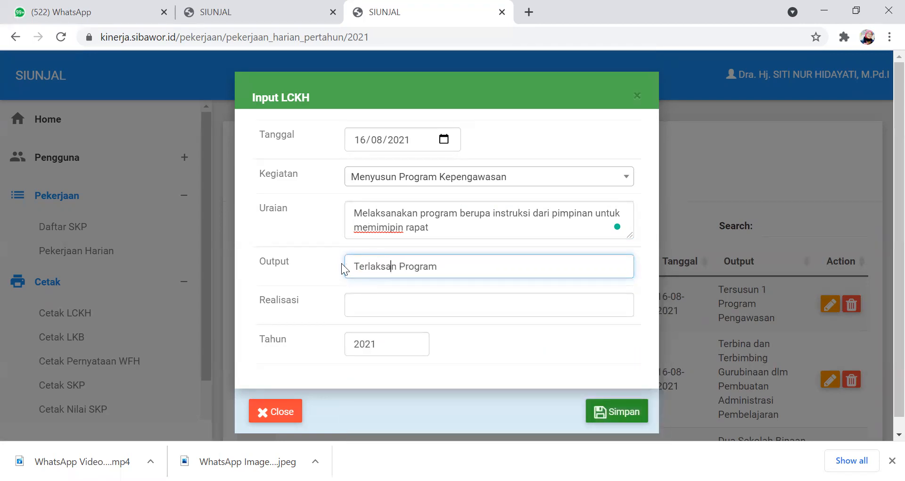
key("Delete")
- Copy the description's closing words "berupa instruksi dari pimpinan untuk memimipin rapat" to the end of the output text
left_click_drag(461, 213, 490, 238)
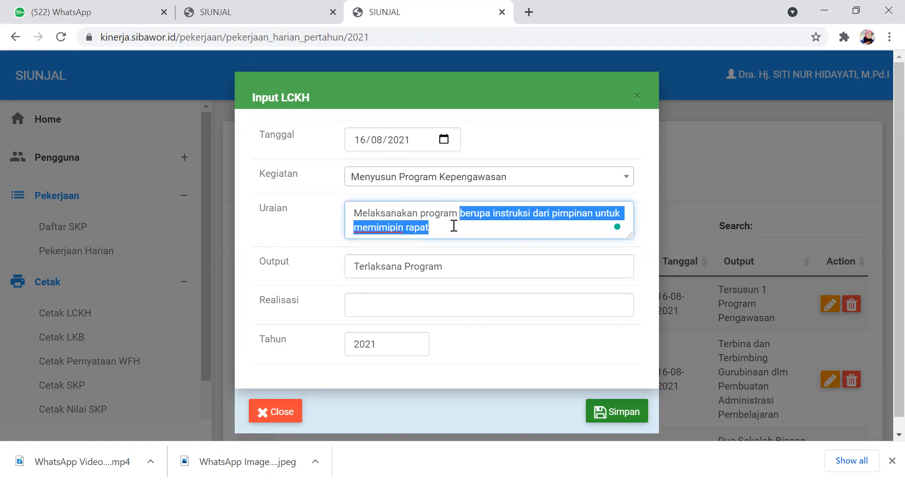
left_click(453, 267)
type("berupa instruksi dari pimpinan untuk memimipin rapat")
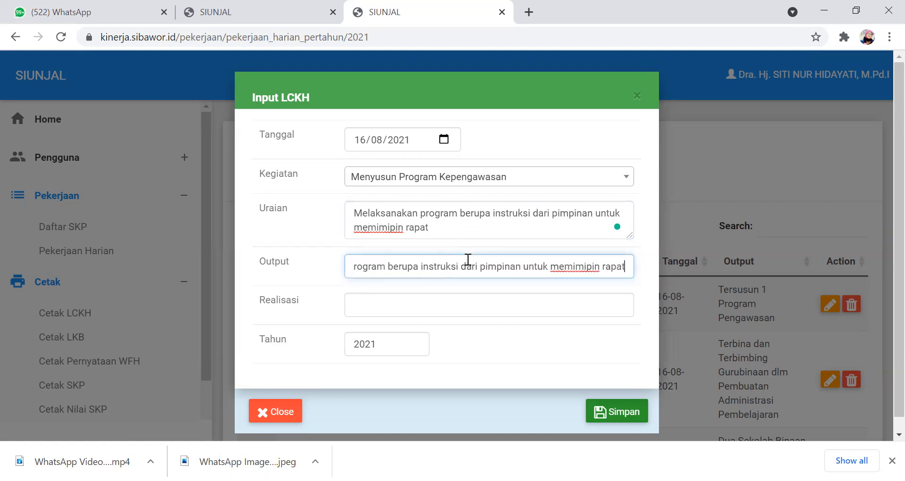
- Set the new entry's realisation (Realisasi) to 1 and save the entry
left_click(374, 304)
type("1")
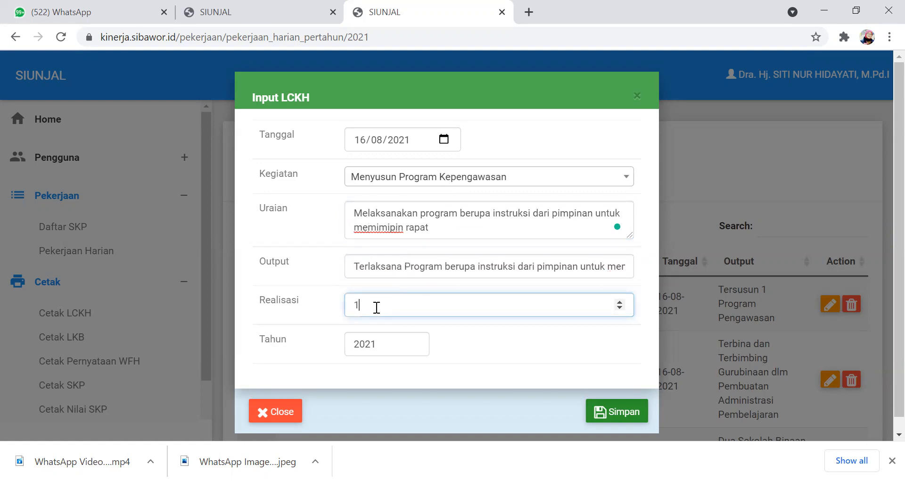
left_click(614, 413)
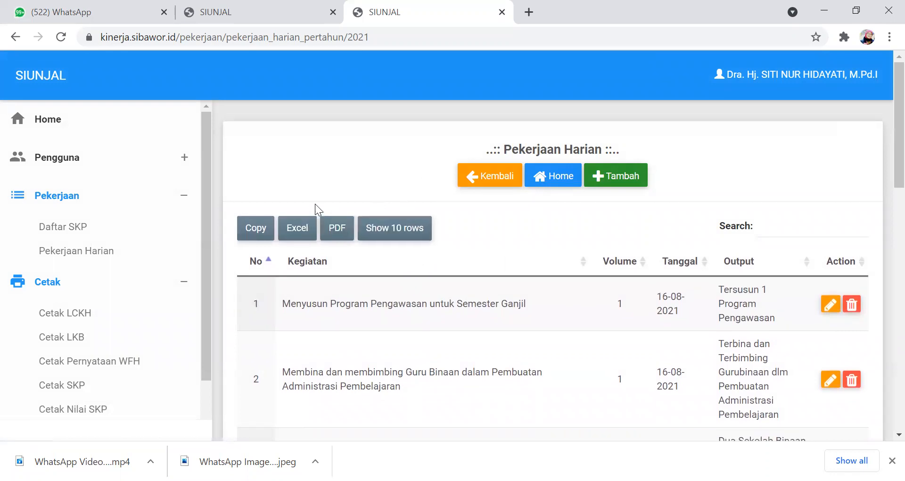
- Display the printable daily performance report (LCKH) for 16/08/2021 and look through its recorded activities
left_click(83, 315)
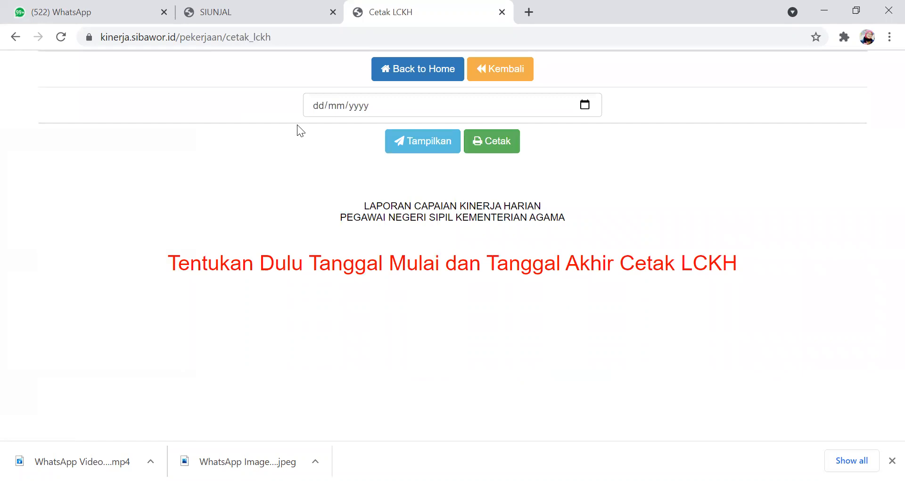
left_click(319, 107)
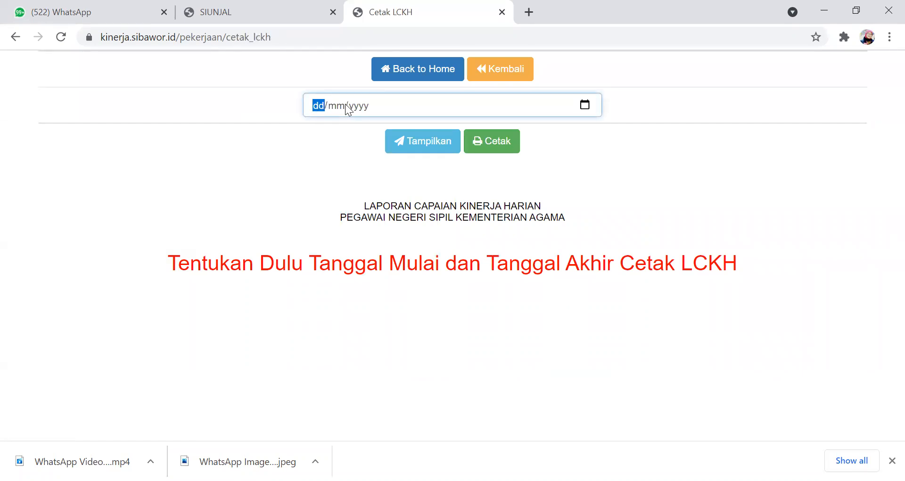
type("16/08/2021")
left_click(440, 142)
scroll(149, 282, "down", 5)
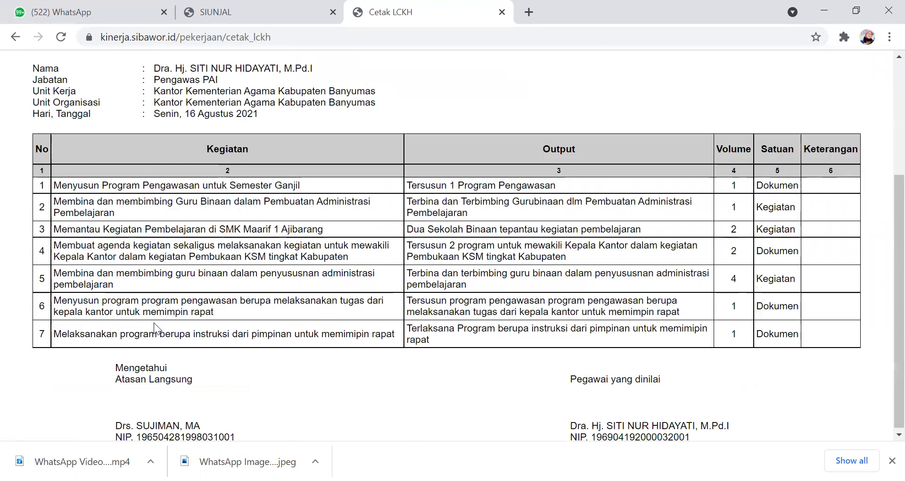
scroll(213, 271, "up", 4)
scroll(287, 282, "down", 3)
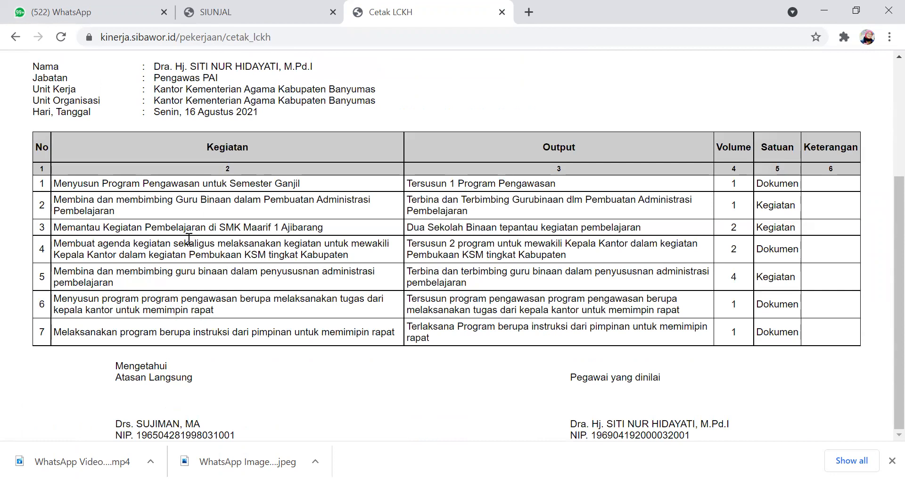
scroll(296, 225, "up", 4)
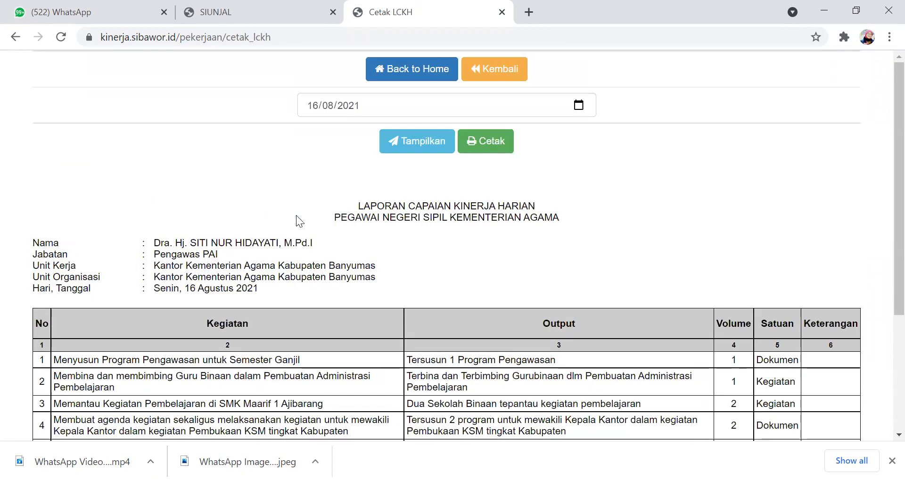
left_click(395, 71)
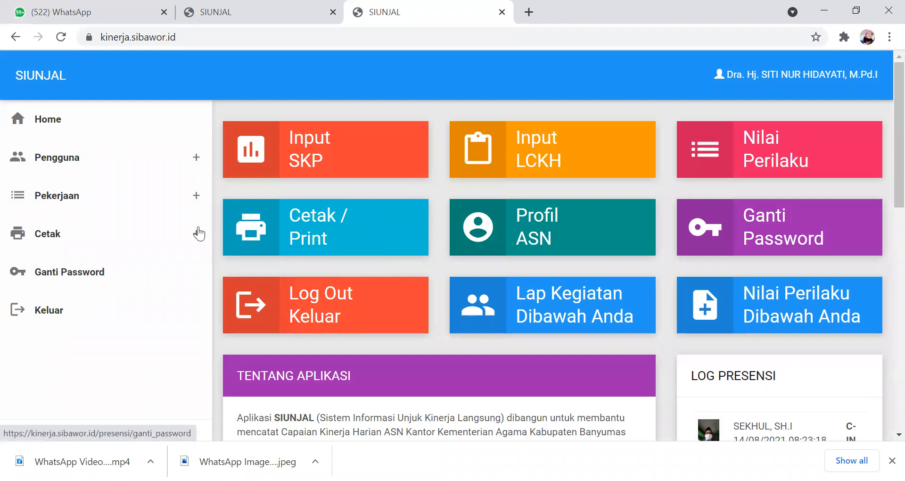
left_click(253, 232)
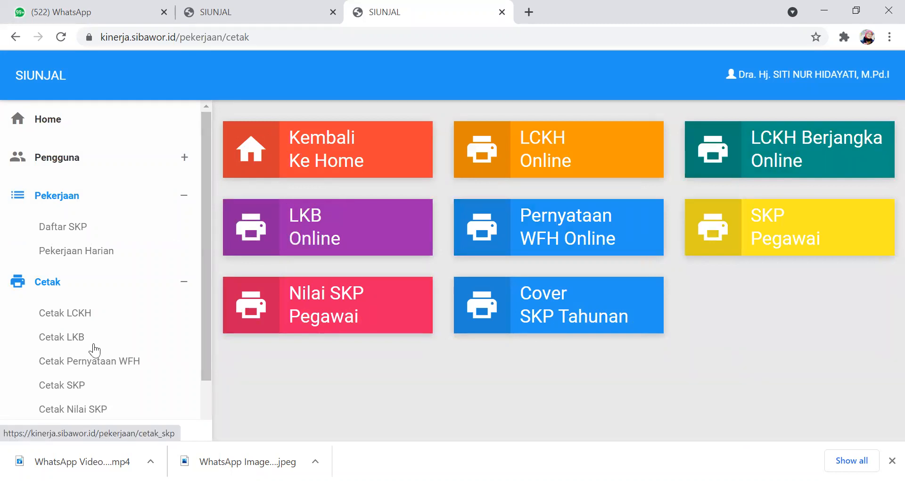
left_click(81, 318)
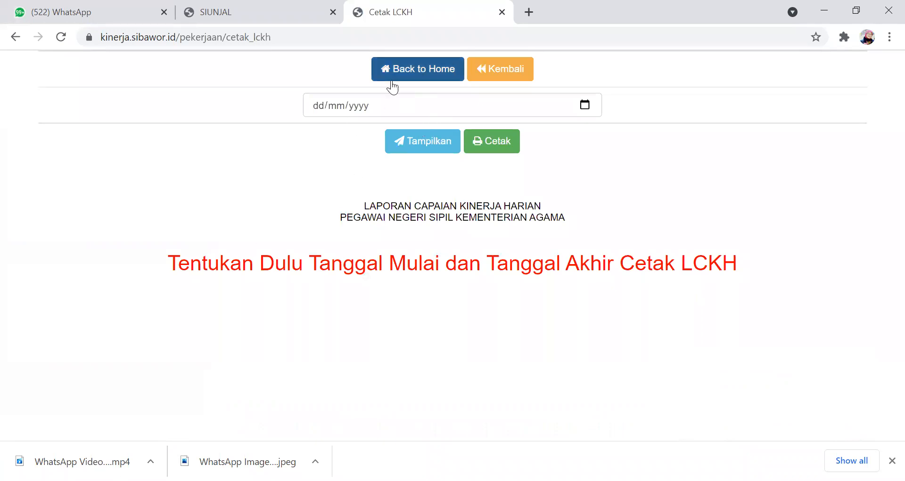
- Display the printable monthly performance report (LKB) for Juli 2021 and look over its task list
left_click(389, 71)
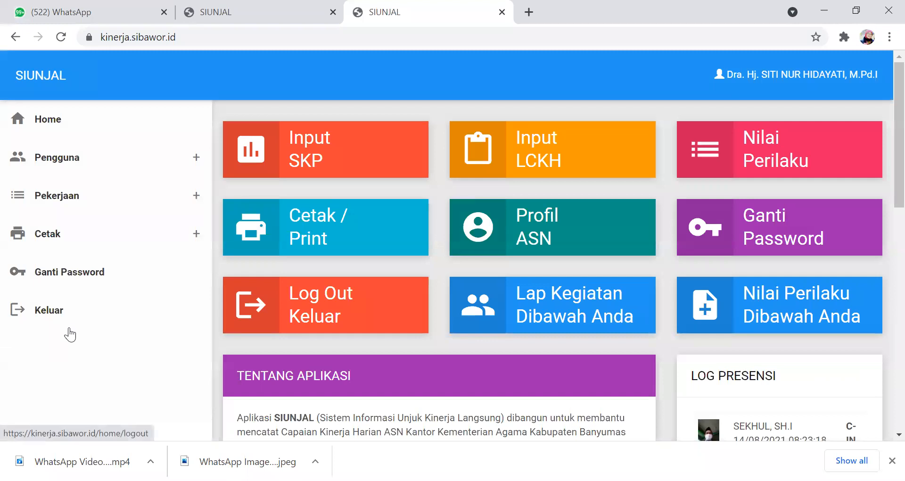
left_click(250, 233)
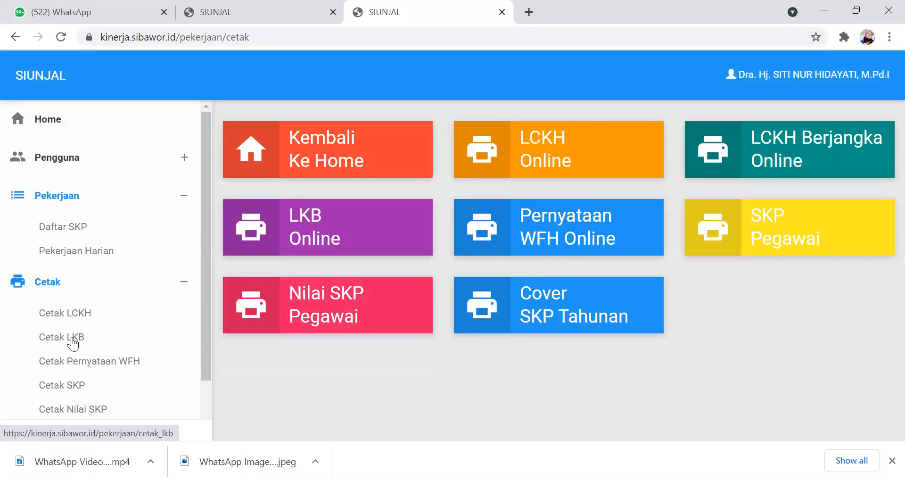
left_click(73, 344)
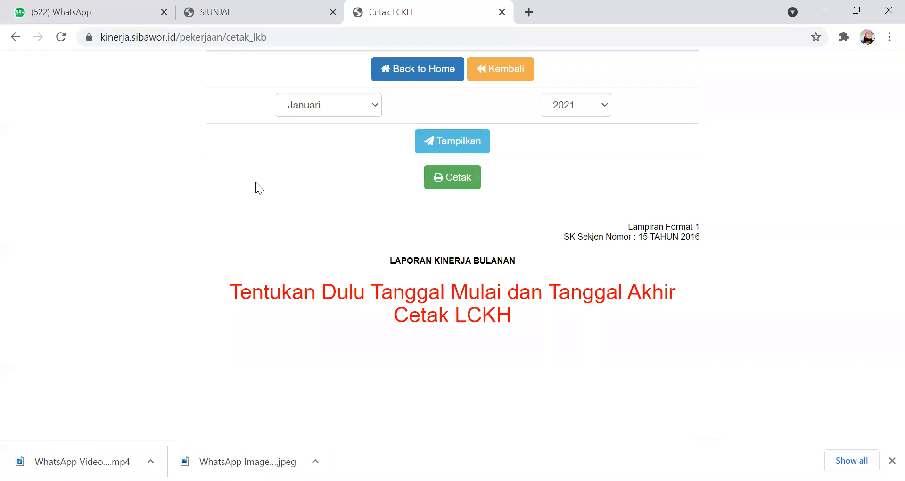
left_click(376, 108)
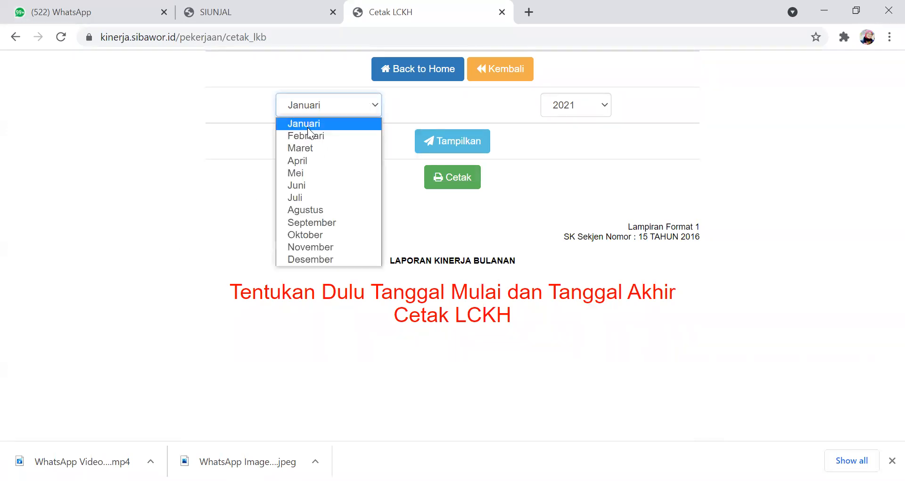
left_click(298, 198)
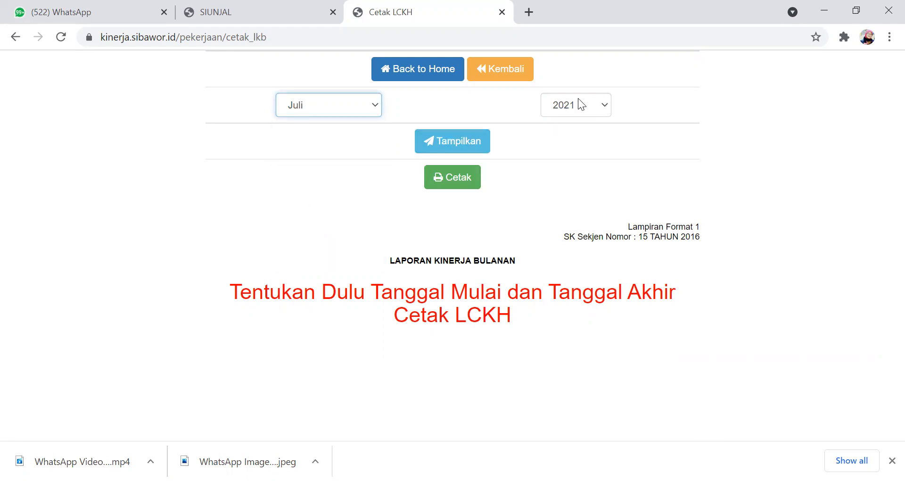
left_click(442, 142)
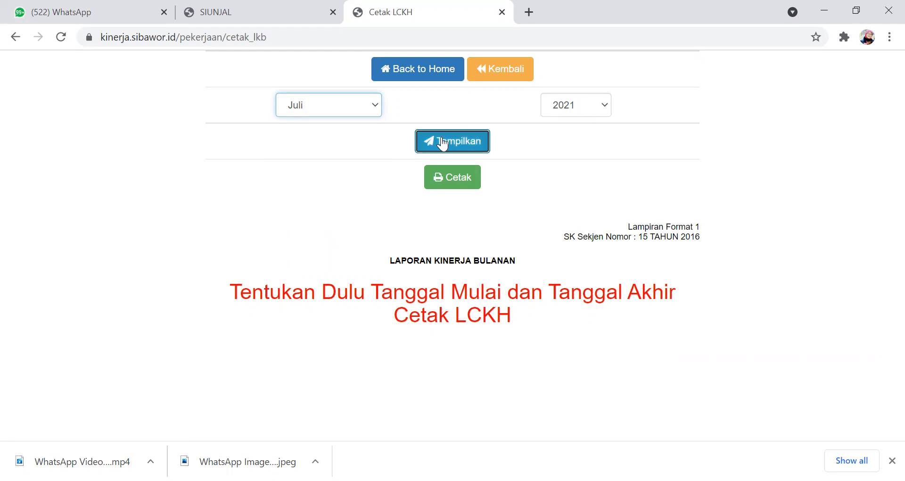
scroll(420, 198, "down", 4)
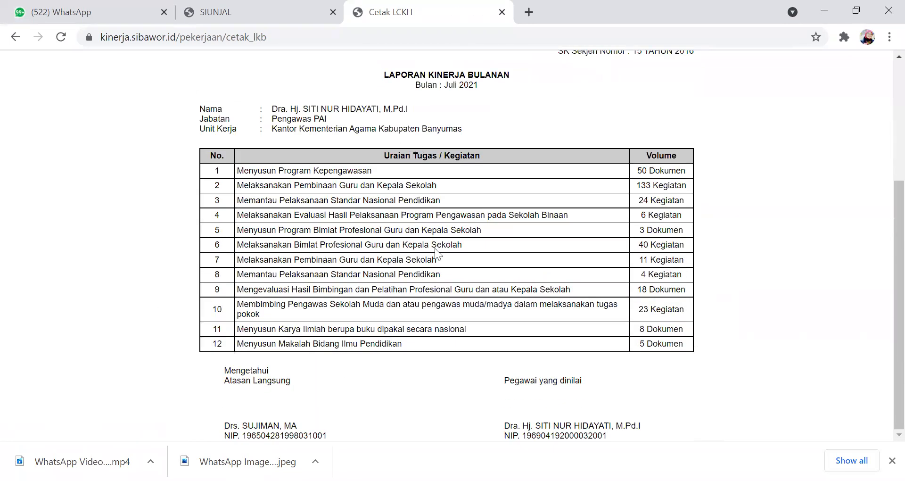
scroll(368, 220, "up", 4)
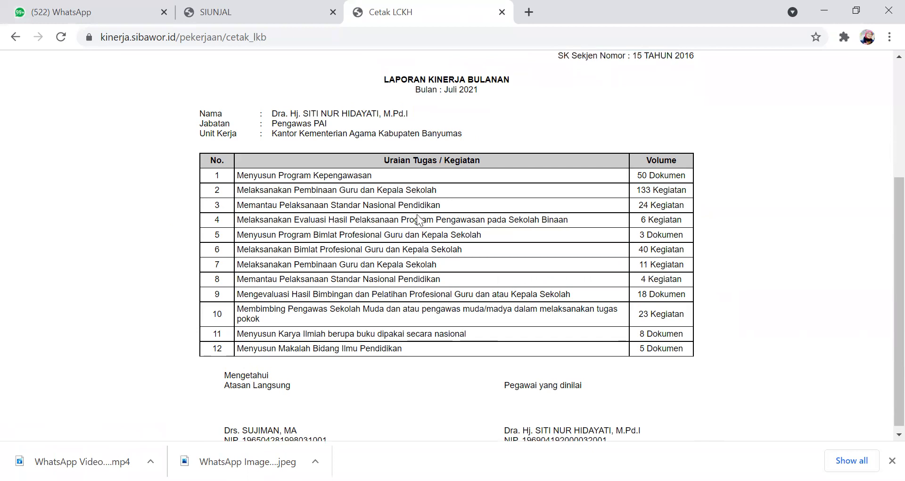
left_click(395, 71)
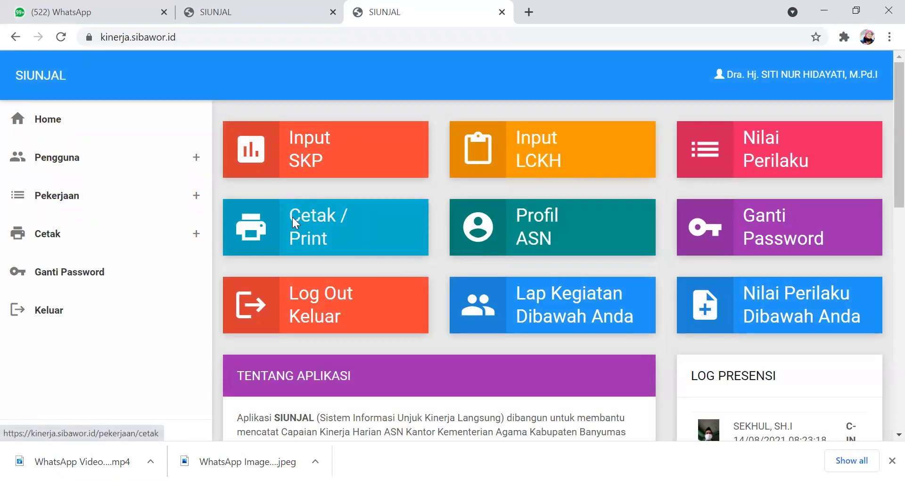
- Open the work-from-home statement report (Cetak Pernyataan WFH) and set its start date (Tanggal Mulai) to 03/07/2021
scroll(542, 256, "down", 2)
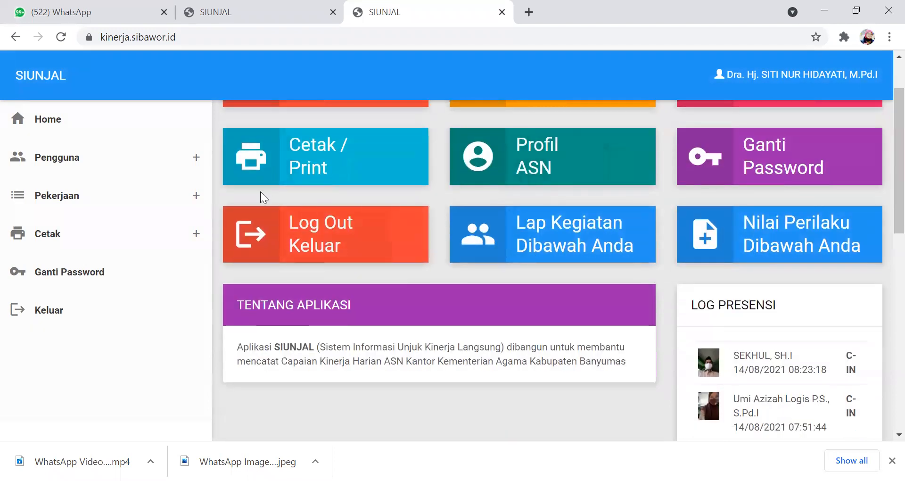
scroll(279, 187, "up", 2)
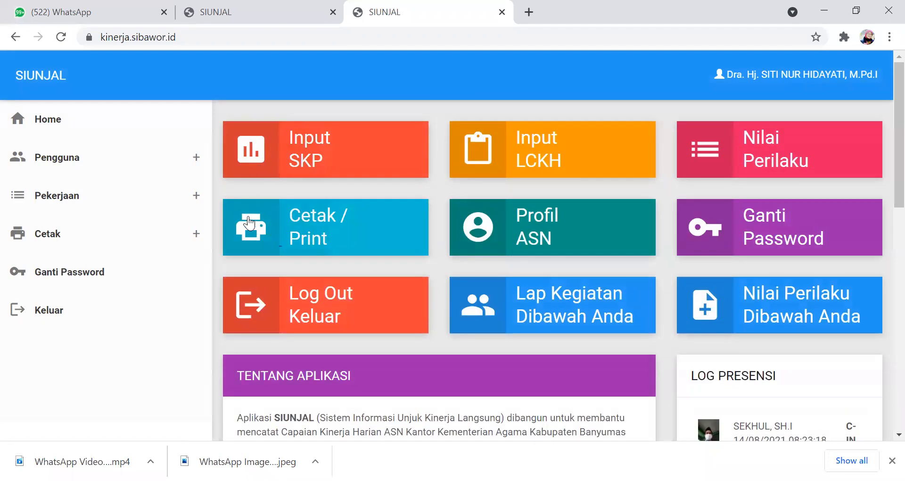
left_click(248, 222)
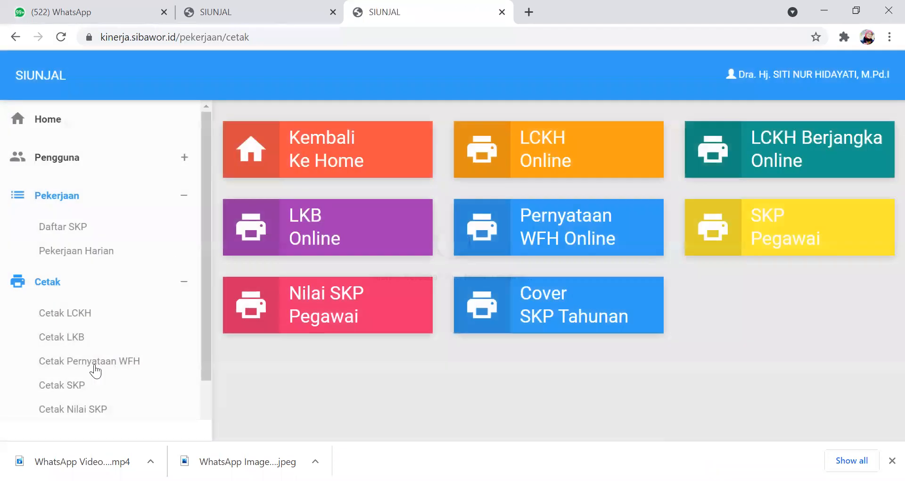
left_click(135, 369)
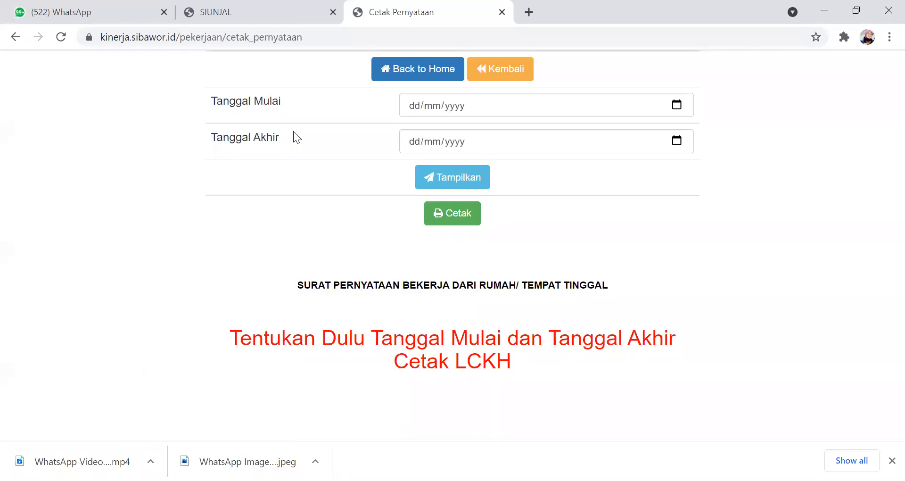
left_click(417, 105)
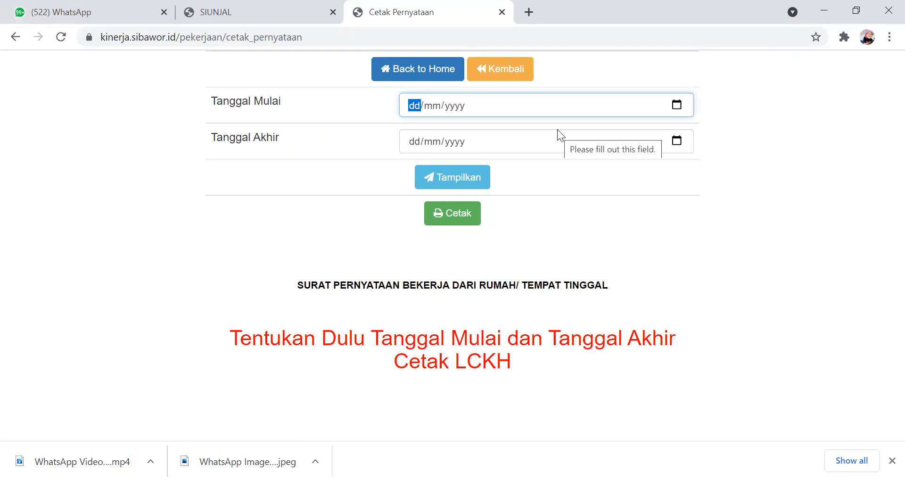
type("01")
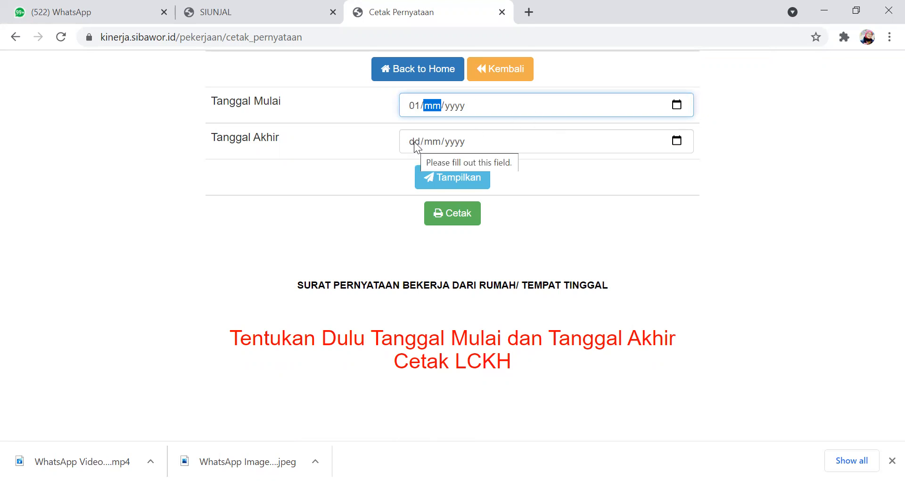
left_click(415, 105)
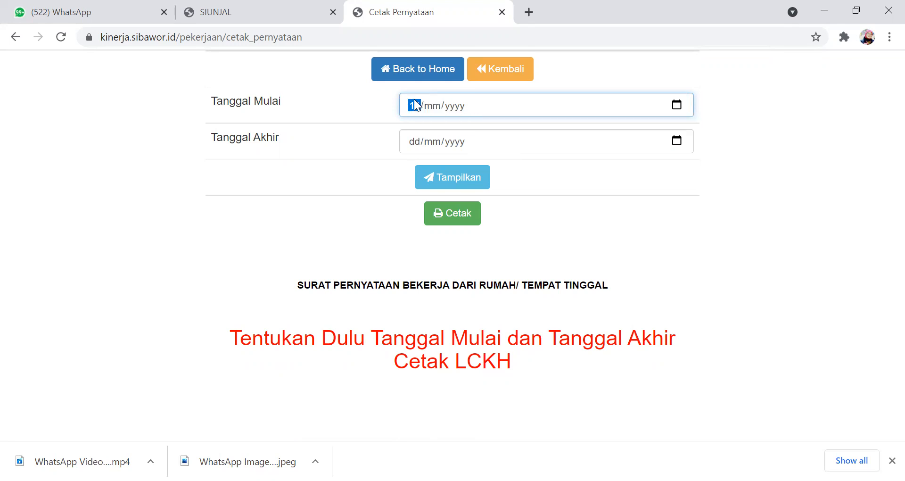
type("01/")
type("07/2021")
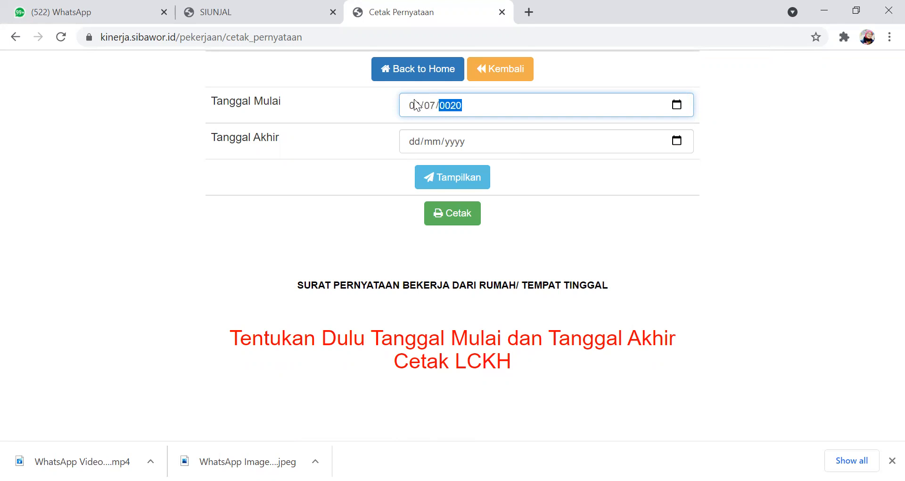
- Set the statement's end date (Tanggal Akhir) to 30/07/2021 and display the statement
left_click(413, 132)
type("3107")
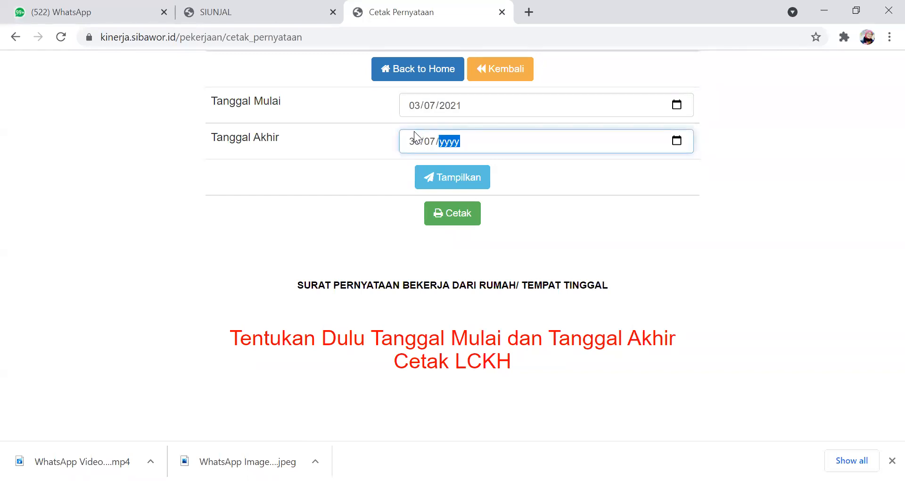
type("2021")
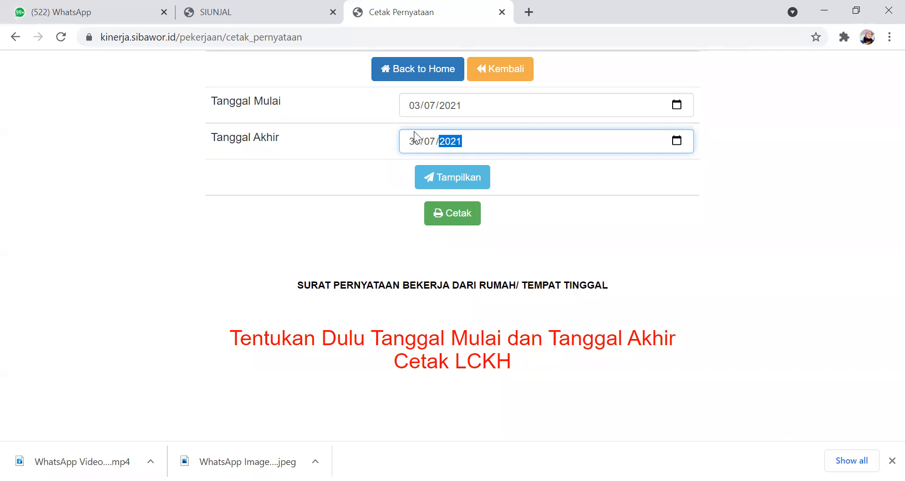
left_click(443, 179)
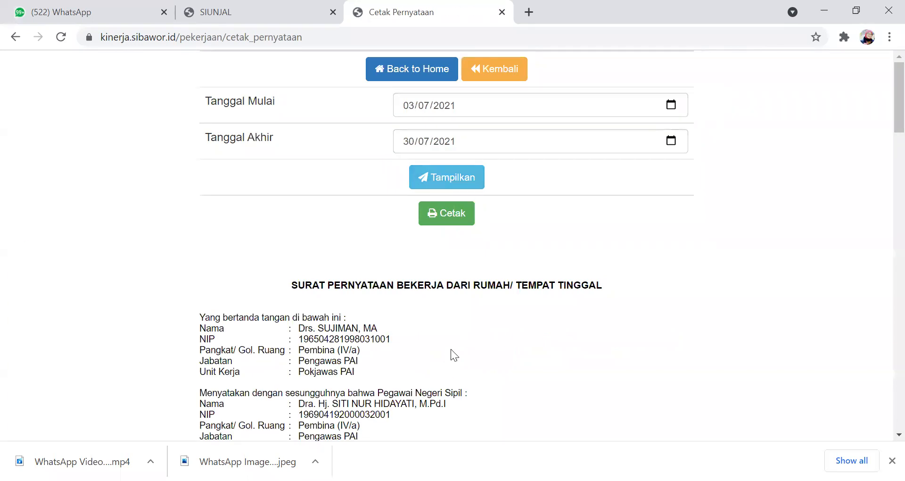
- Examine the work-from-home statement from the employee details through the activity list to the signatures, and return to the home page
scroll(458, 330, "down", 5)
scroll(462, 298, "down", 7)
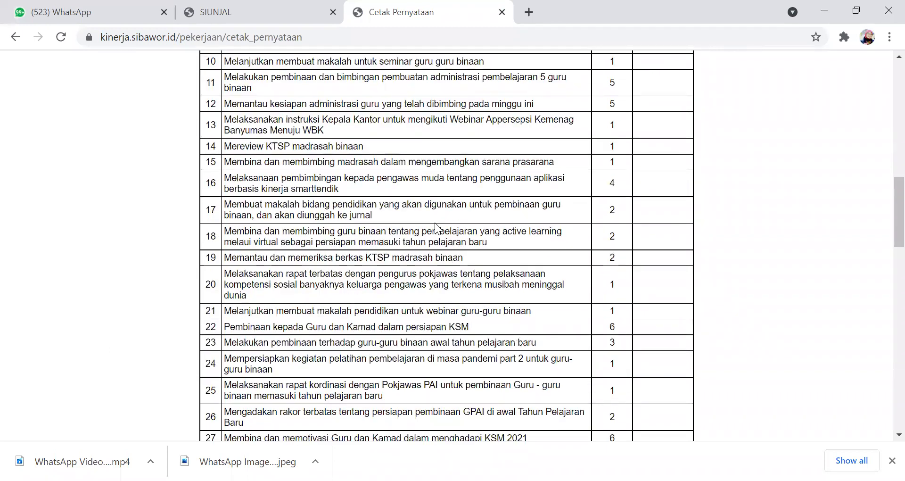
scroll(442, 247, "down", 8)
scroll(441, 247, "up", 15)
scroll(437, 158, "down", 4)
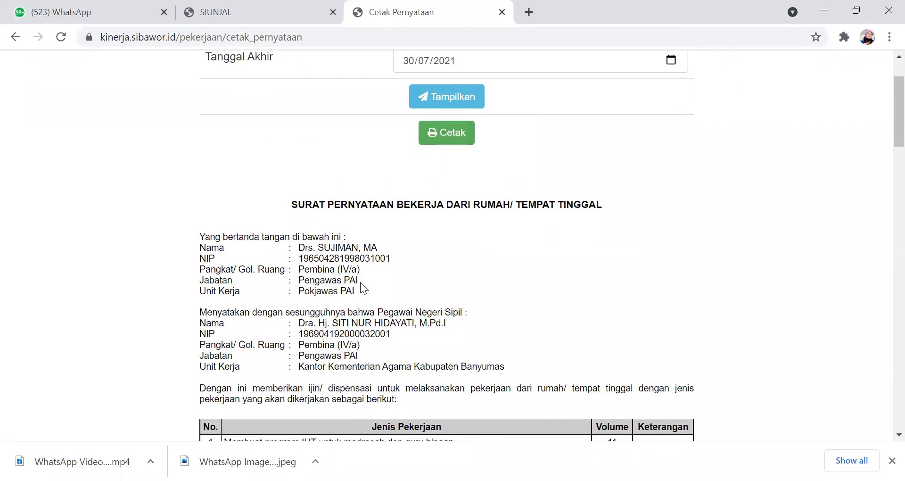
scroll(360, 200, "down", 18)
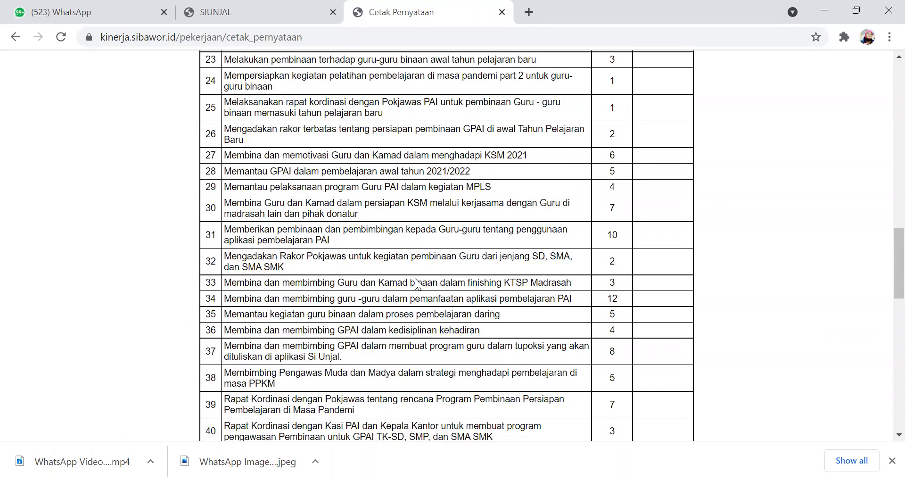
scroll(418, 285, "down", 13)
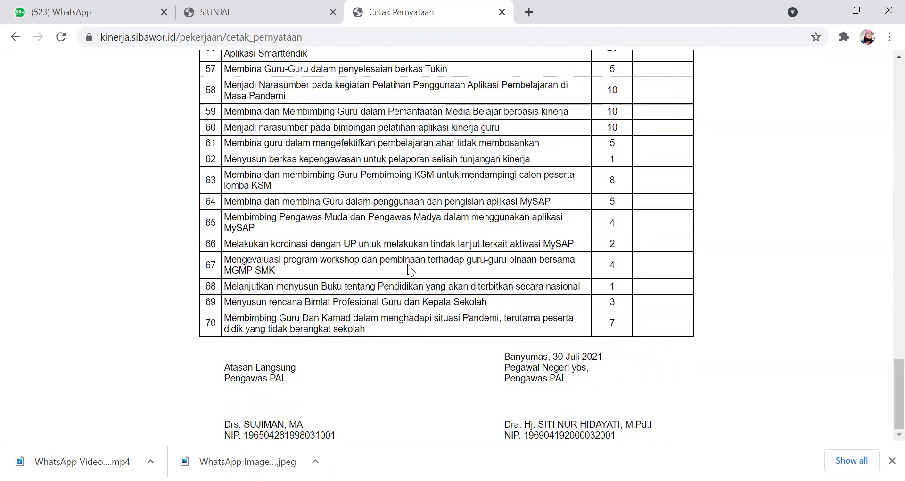
scroll(407, 264, "up", 13)
scroll(407, 251, "up", 3)
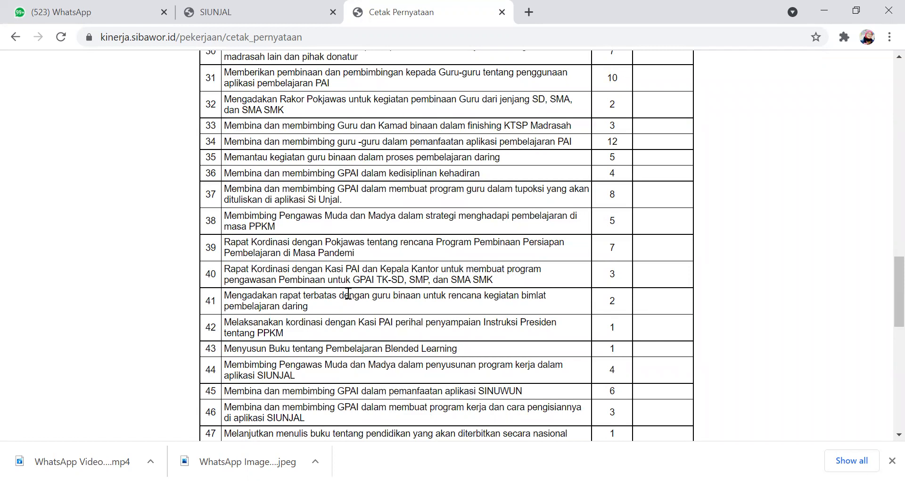
scroll(395, 283, "up", 20)
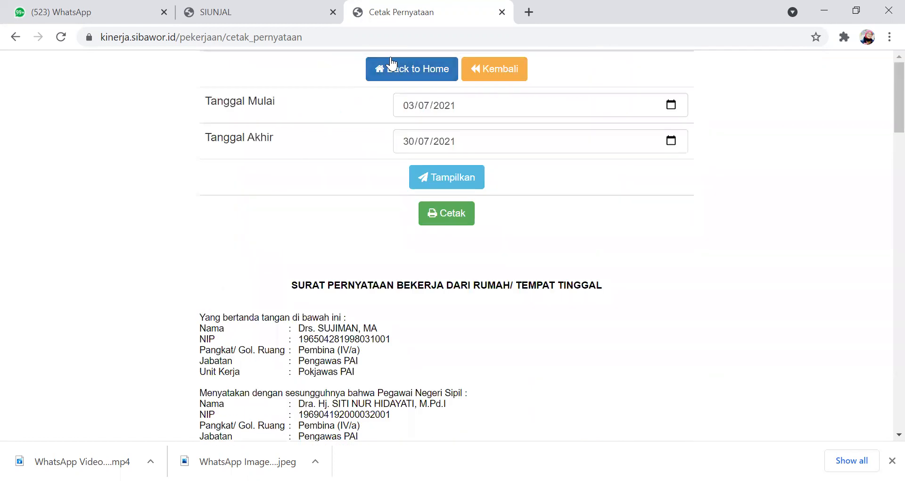
left_click(390, 70)
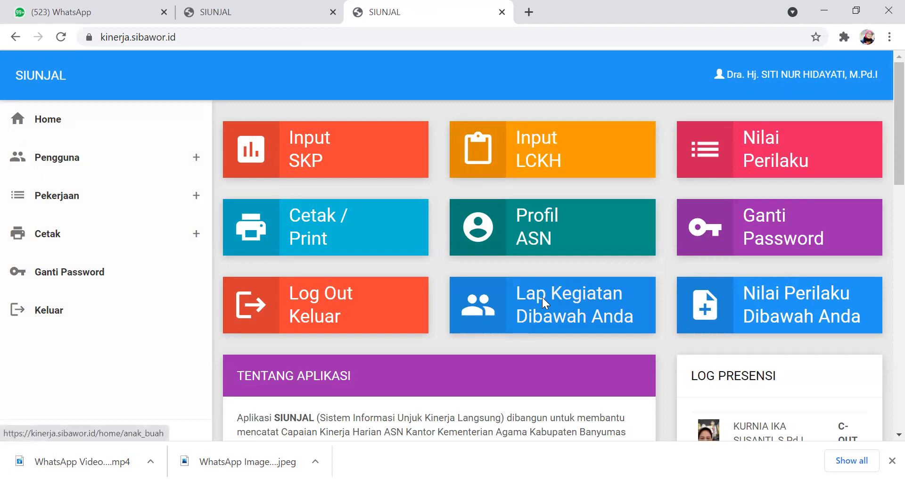
- Look through the subordinates' activity reports (Lap Kegiatan Dibawah Anda) and return to the home page
left_click(484, 304)
scroll(533, 254, "down", 3)
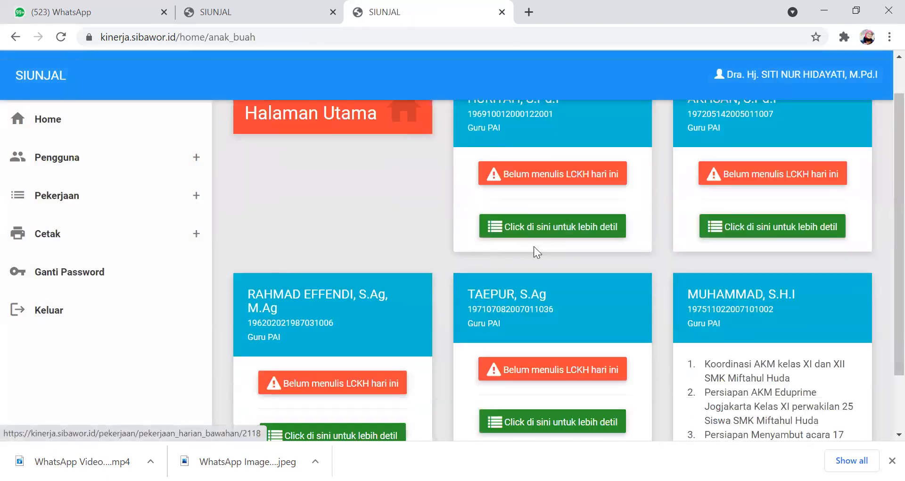
scroll(550, 255, "up", 3)
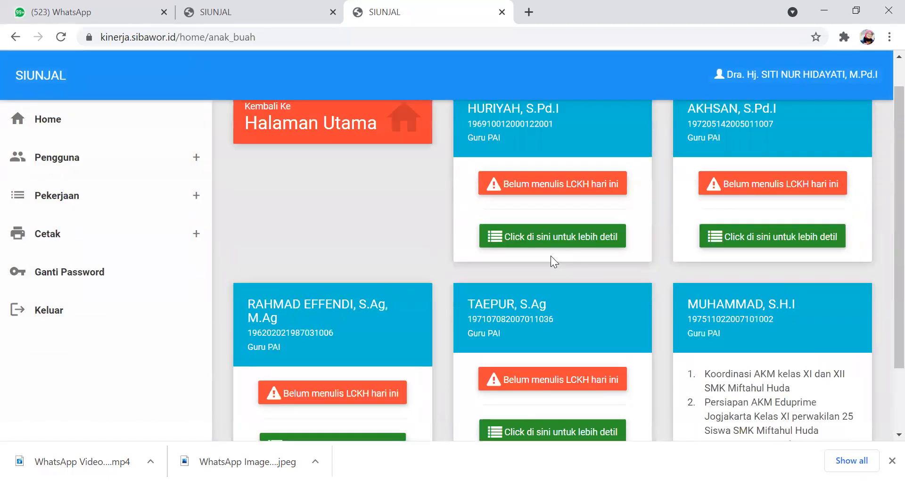
scroll(613, 283, "down", 3)
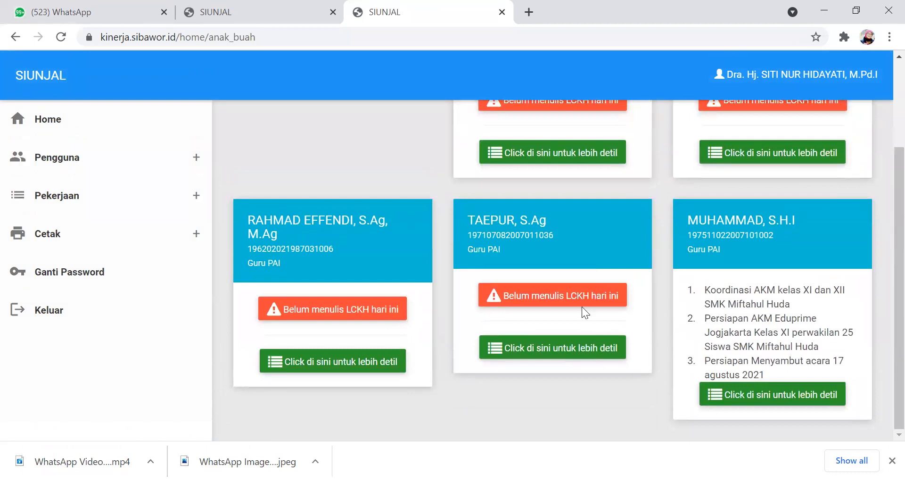
scroll(583, 311, "up", 3)
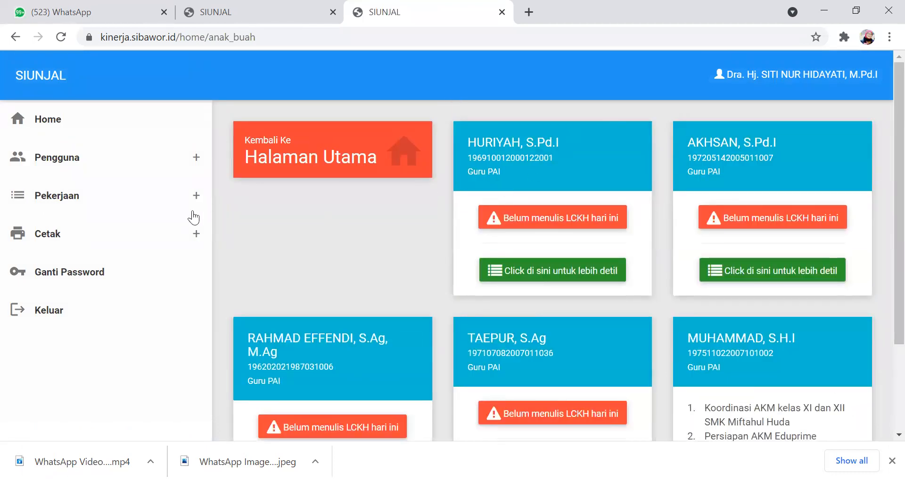
left_click(47, 122)
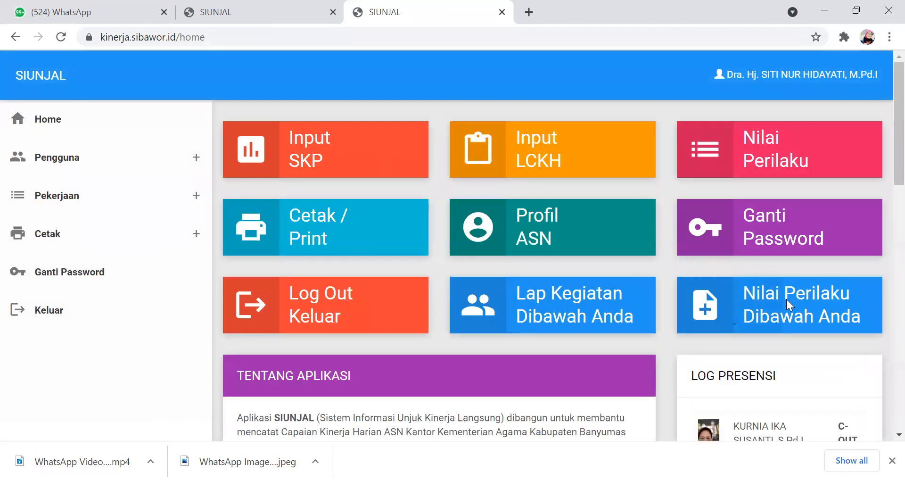
- Look over the list of subordinates for behaviour assessment (Nilai Perilaku Dibawah Anda) and return to the home page
left_click(738, 312)
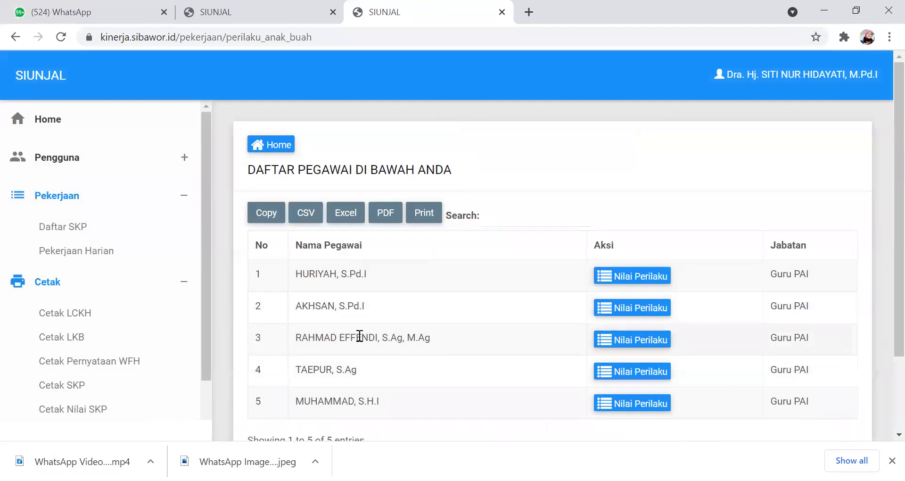
scroll(485, 313, "down", 2)
scroll(568, 204, "up", 2)
left_click(61, 338)
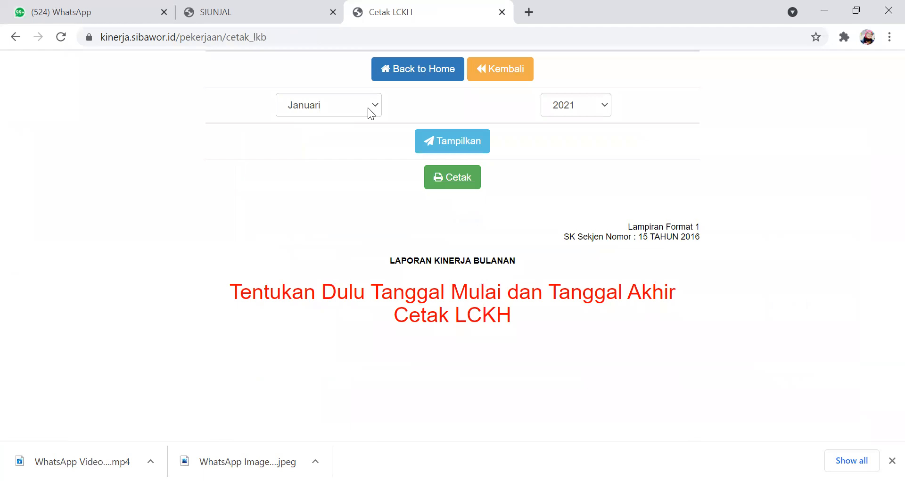
left_click(385, 71)
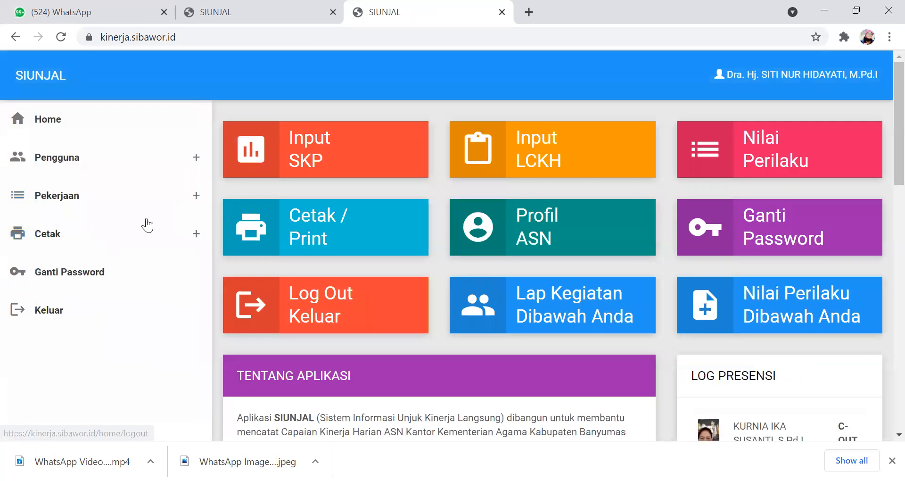